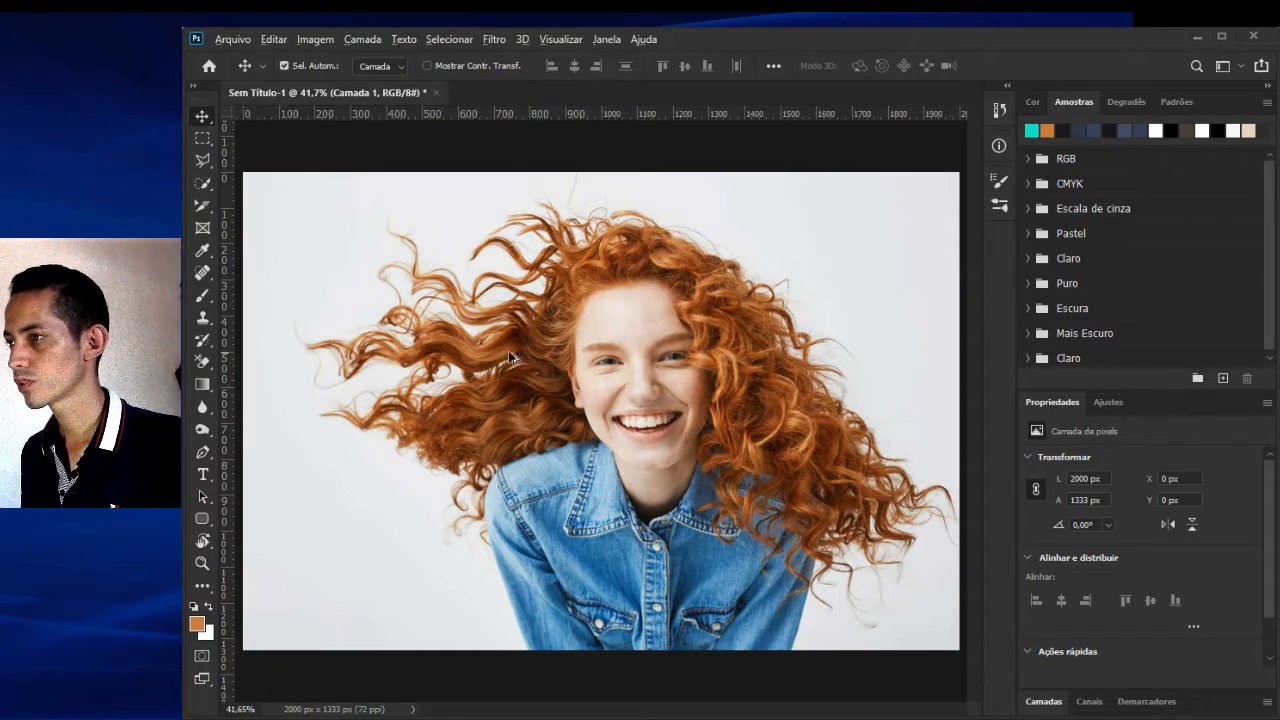
Examine the loose curly strands on both sides and along the top of the model's hair against the light backdrop.
{"action": "scroll", "coordinate": [508, 350], "scroll_direction": "up", "scroll_amount": 5}
{"action": "scroll", "coordinate": [407, 297], "scroll_direction": "up", "scroll_amount": 5}
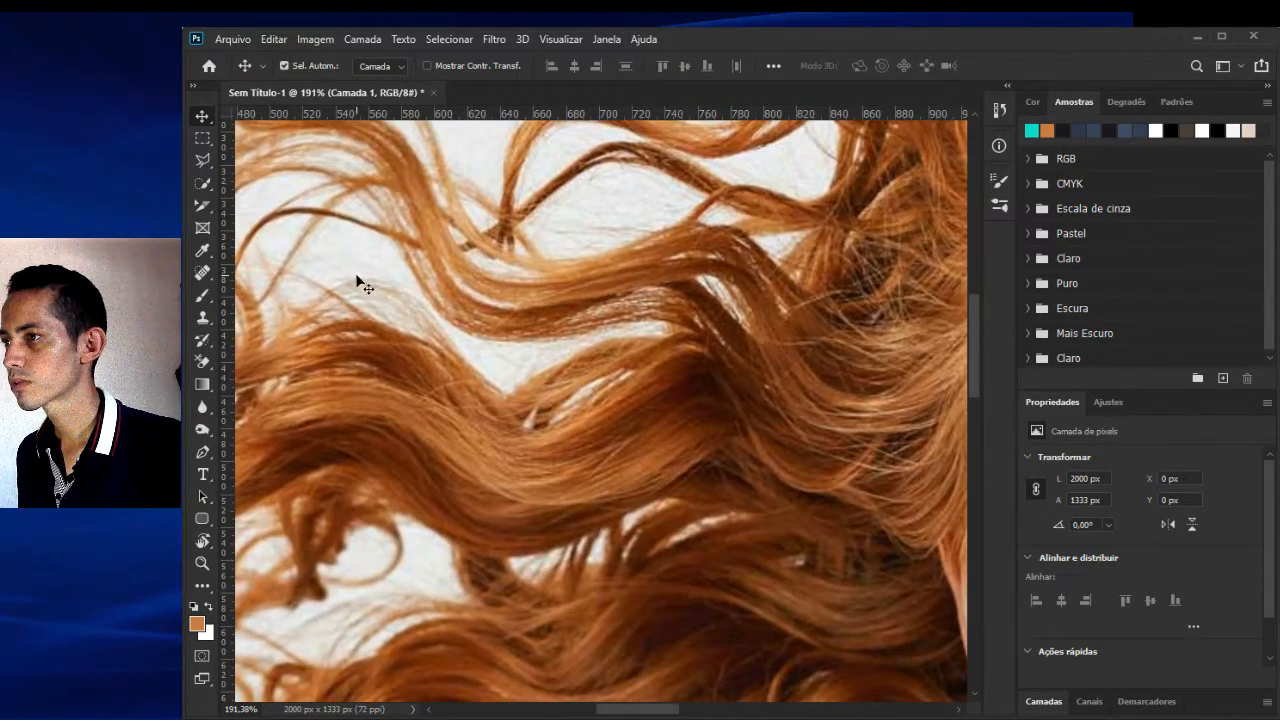
{"action": "left_click_drag", "start_coordinate": [340, 290], "coordinate": [300, 519]}
{"action": "left_click_drag", "start_coordinate": [583, 309], "coordinate": [514, 338]}
{"action": "left_click_drag", "start_coordinate": [630, 333], "coordinate": [386, 454]}
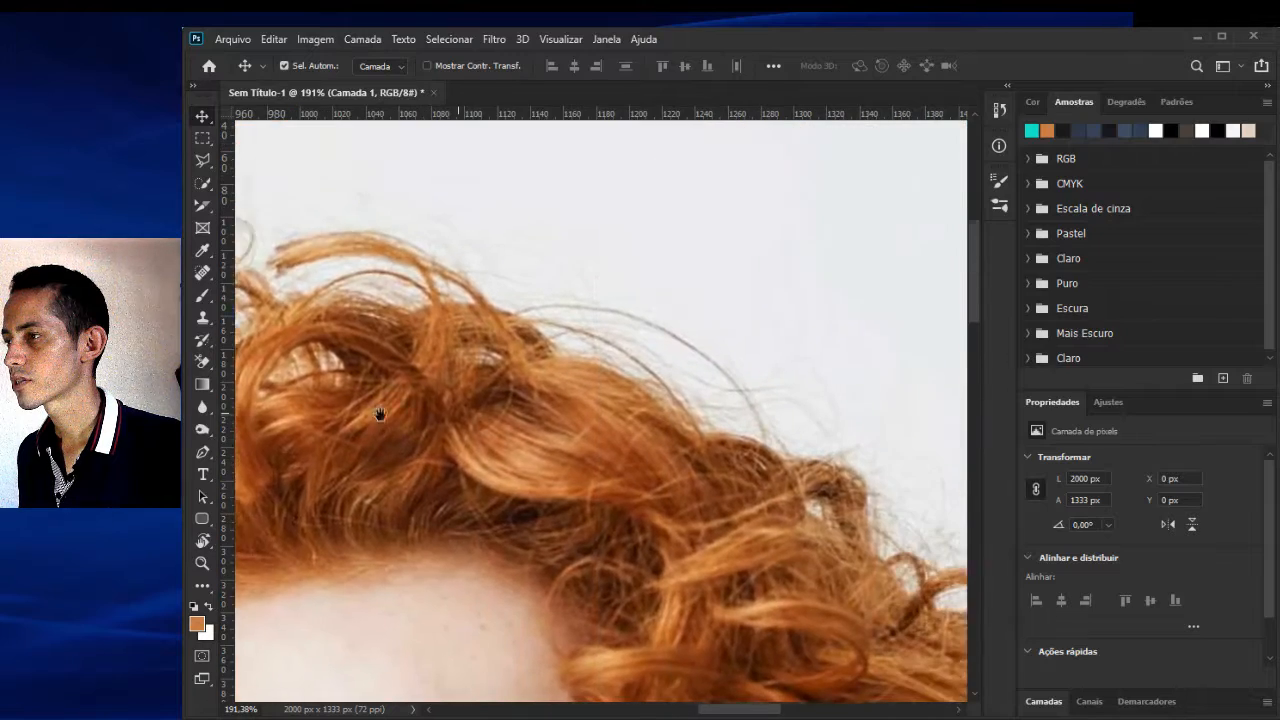
{"action": "left_click_drag", "start_coordinate": [746, 469], "coordinate": [600, 371]}
{"action": "left_click_drag", "start_coordinate": [694, 429], "coordinate": [529, 335]}
{"action": "left_click_drag", "start_coordinate": [612, 357], "coordinate": [570, 302]}
{"action": "left_click_drag", "start_coordinate": [623, 429], "coordinate": [697, 244]}
{"action": "left_click_drag", "start_coordinate": [567, 337], "coordinate": [655, 286]}
{"action": "left_click_drag", "start_coordinate": [904, 471], "coordinate": [687, 288]}
{"action": "scroll", "coordinate": [643, 332], "scroll_direction": "down", "scroll_amount": 2}
{"action": "scroll", "coordinate": [642, 331], "scroll_direction": "down", "scroll_amount": 6}
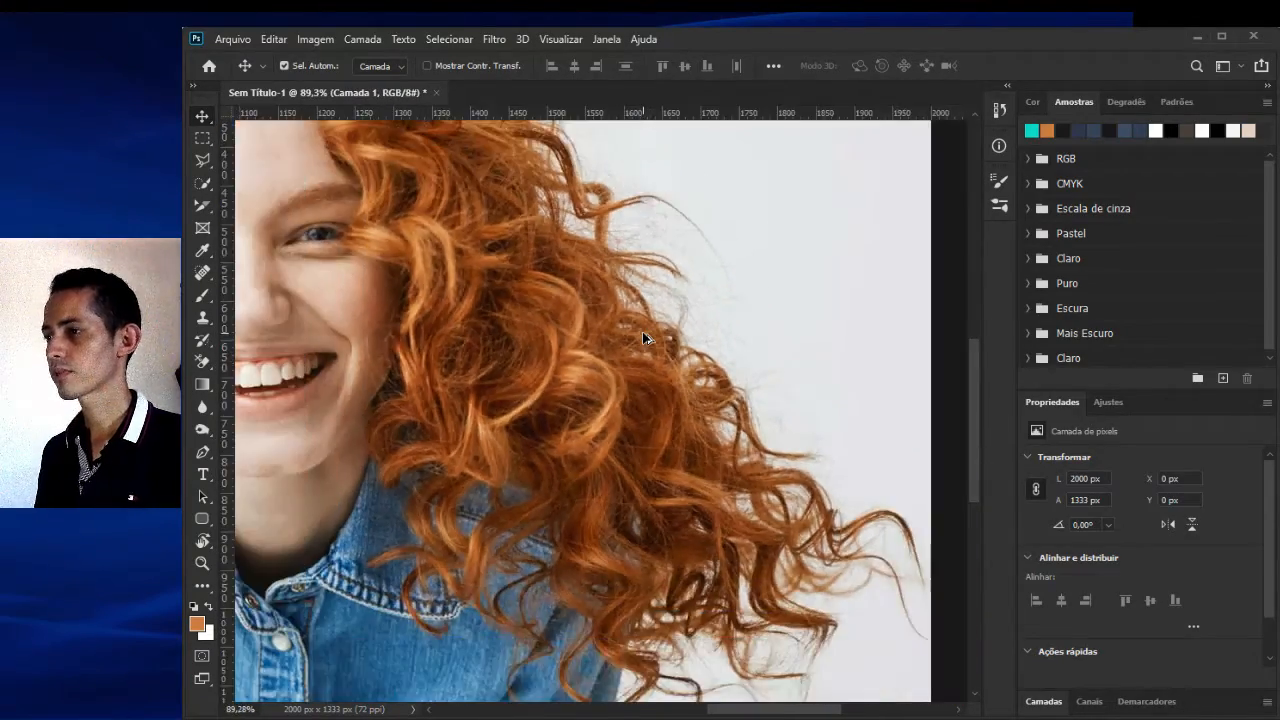
{"action": "scroll", "coordinate": [621, 368], "scroll_direction": "up", "scroll_amount": 3}
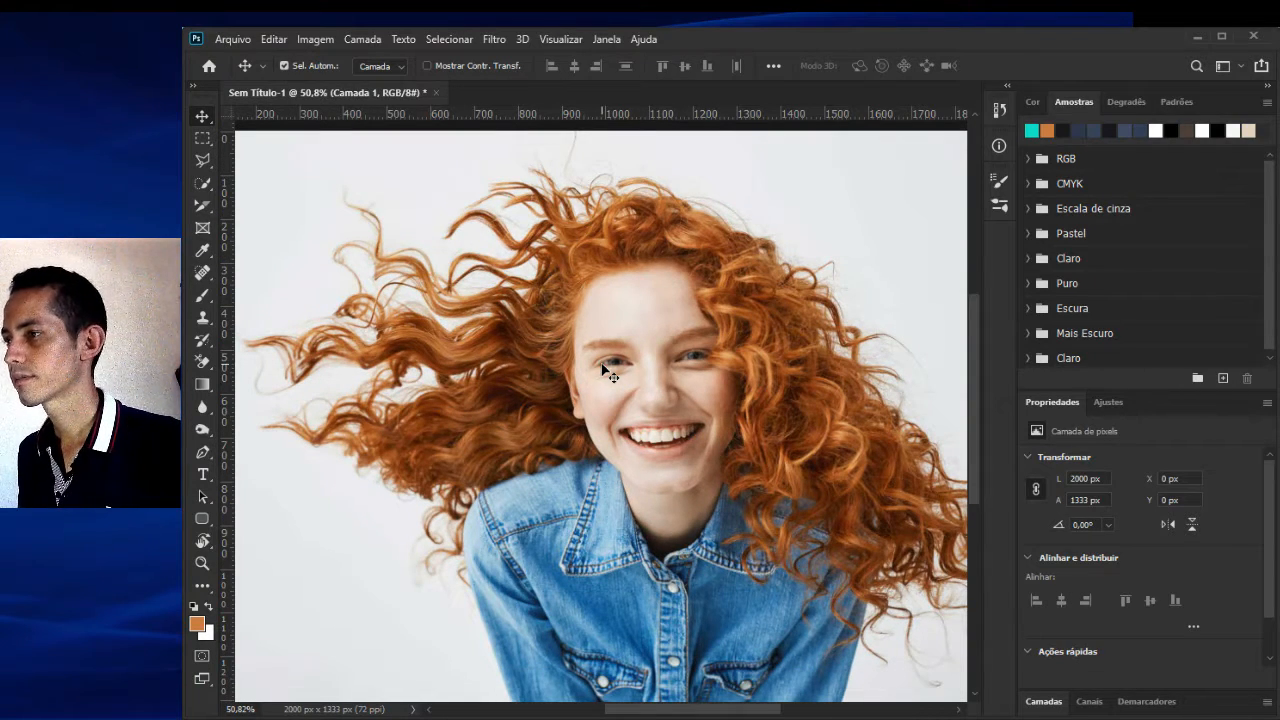
{"action": "scroll", "coordinate": [338, 329], "scroll_direction": "up", "scroll_amount": 5}
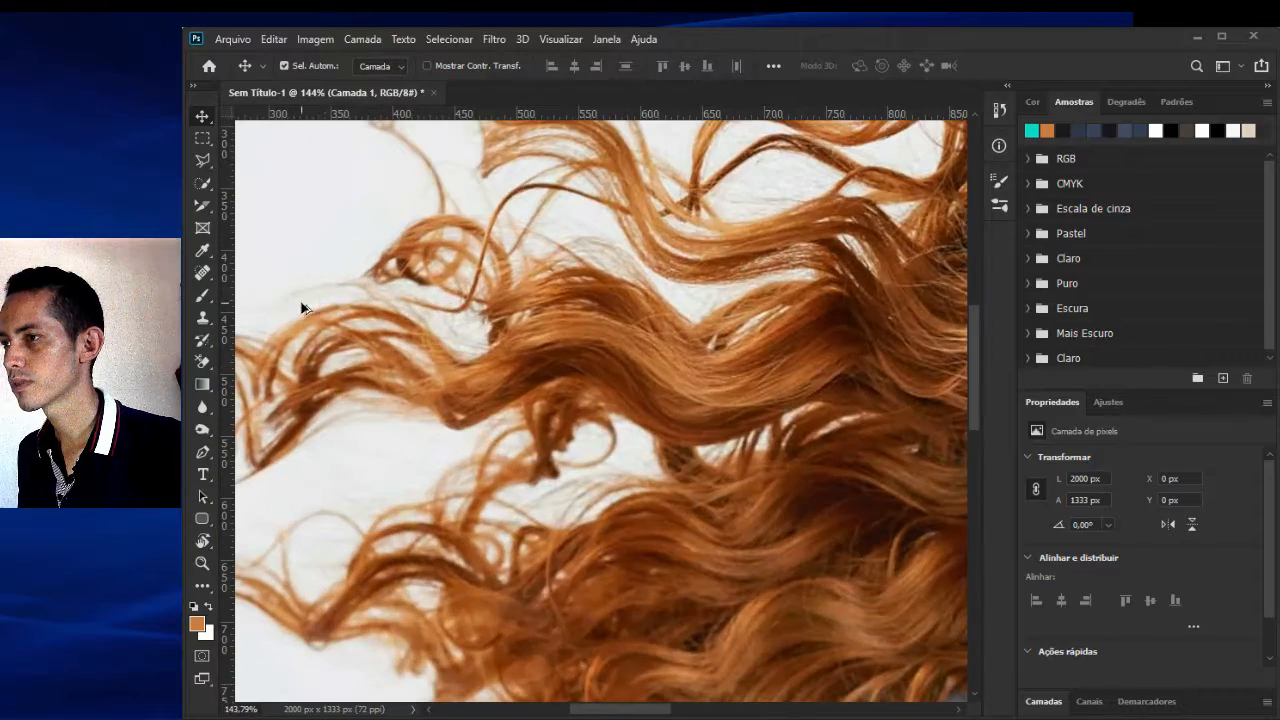
{"action": "scroll", "coordinate": [601, 406], "scroll_direction": "down", "scroll_amount": 3}
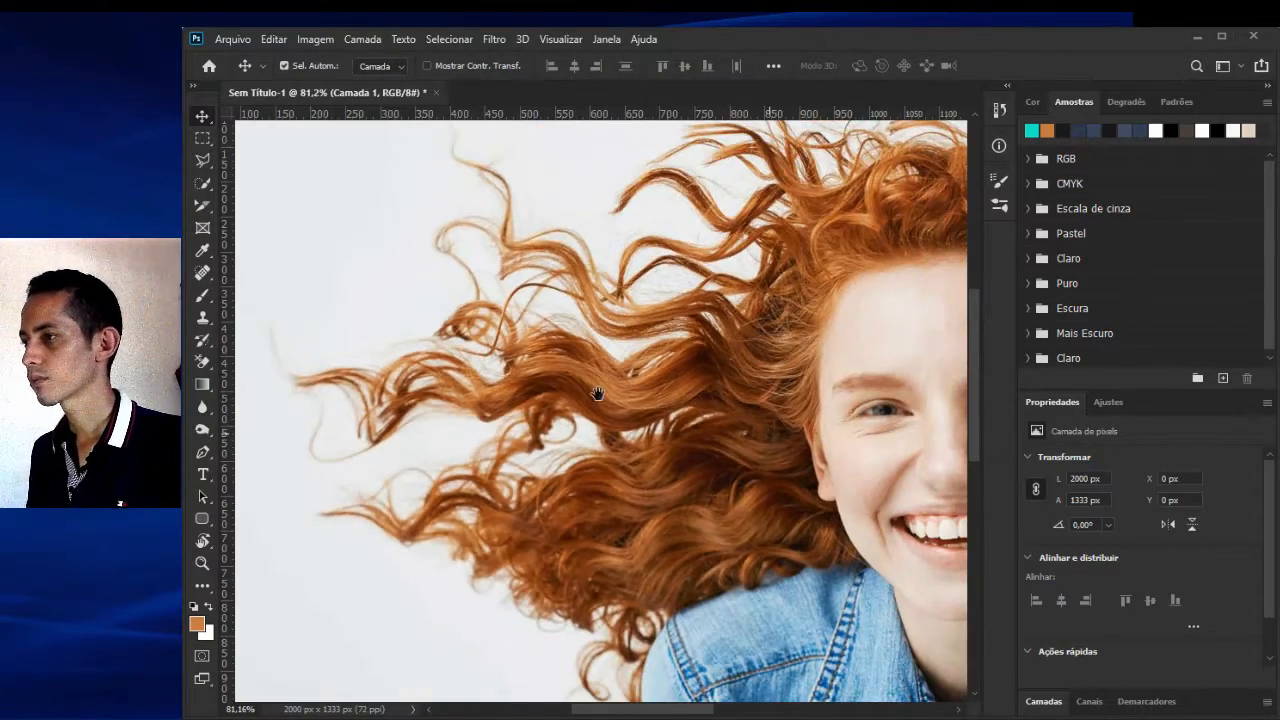
{"action": "scroll", "coordinate": [563, 398], "scroll_direction": "down", "scroll_amount": 3}
{"action": "scroll", "coordinate": [563, 398], "scroll_direction": "down", "scroll_amount": 1}
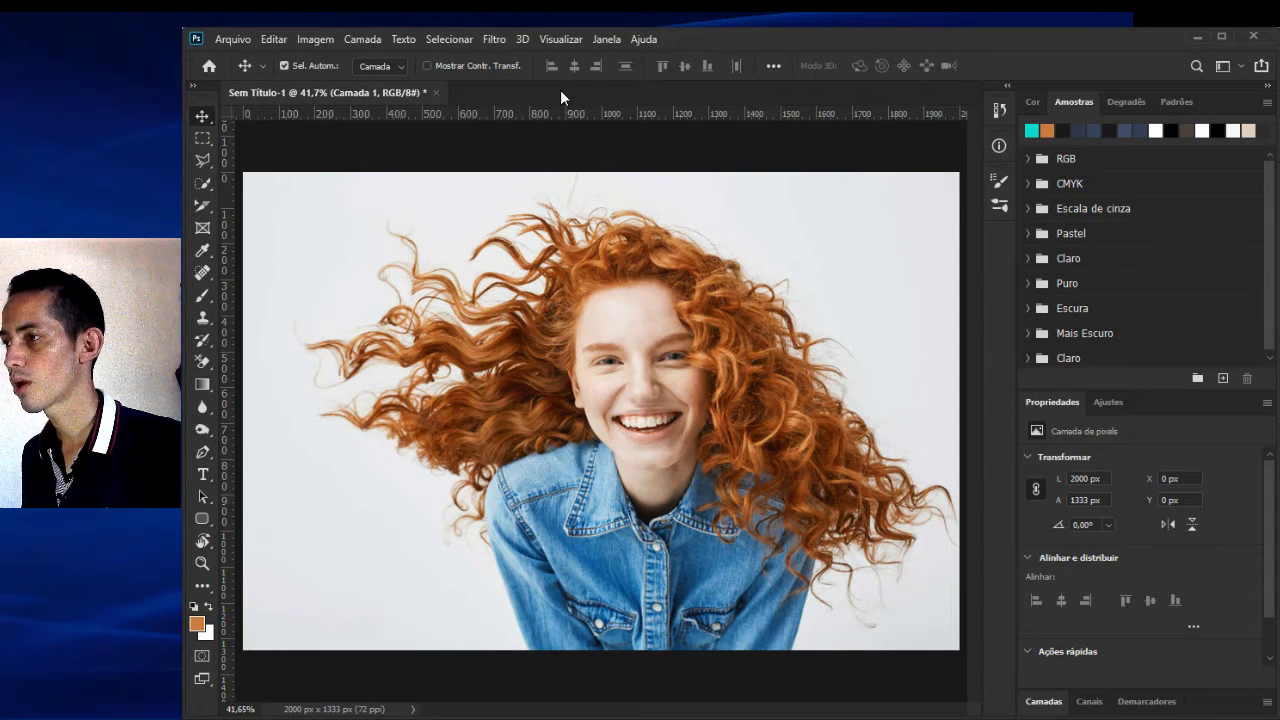
Bring the document's layer list into view and enlarge its area.
{"action": "scroll", "coordinate": [1100, 585], "scroll_direction": "down", "scroll_amount": 1}
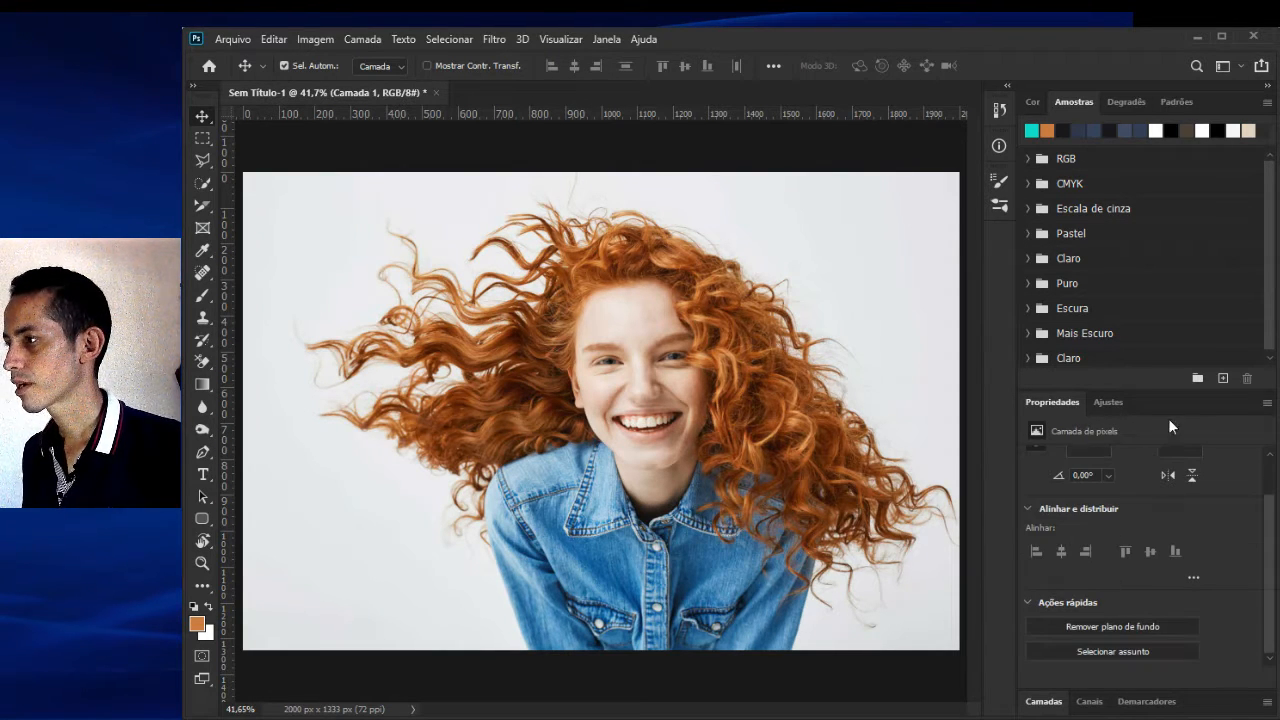
{"action": "left_click_drag", "start_coordinate": [1158, 389], "coordinate": [1184, 305]}
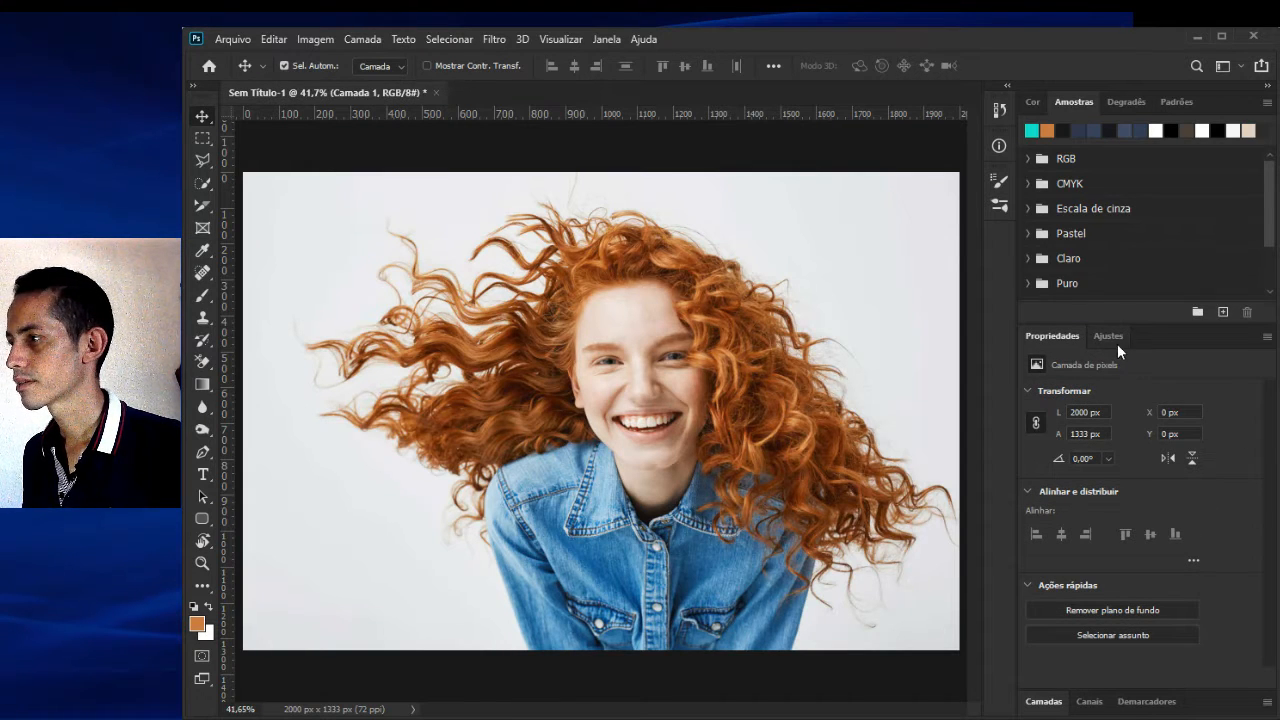
{"action": "left_click", "coordinate": [1044, 701]}
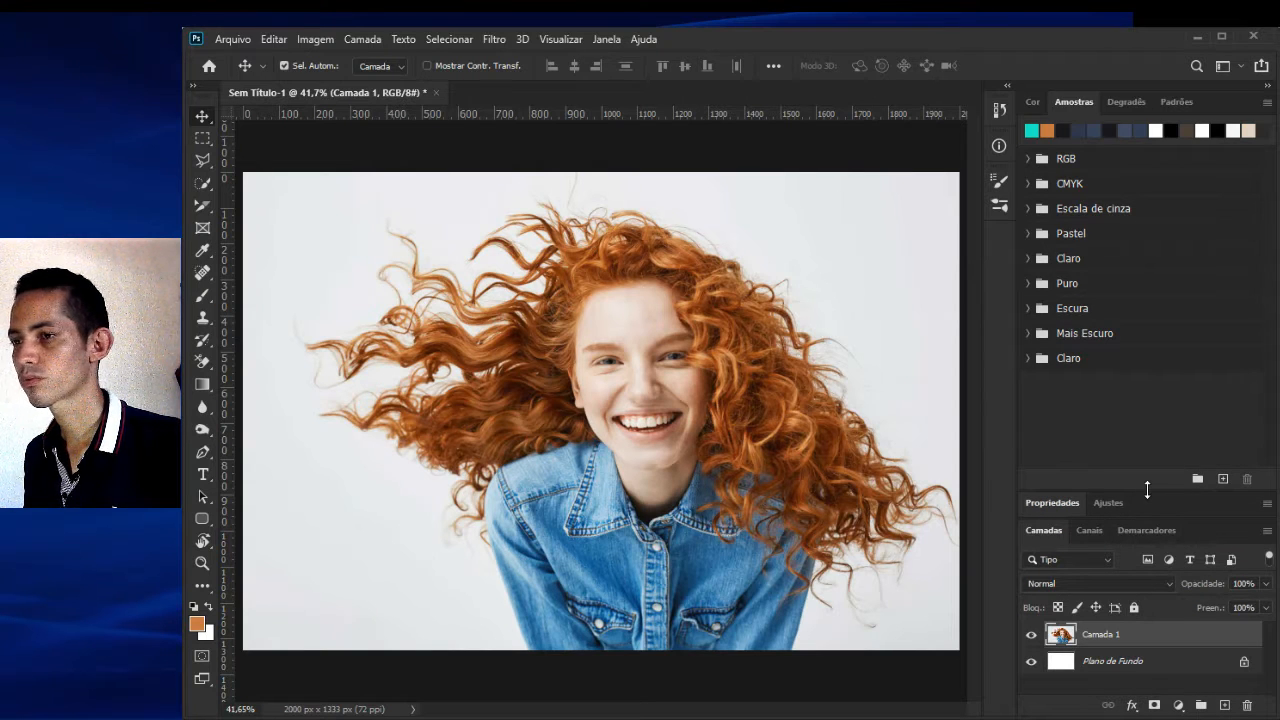
{"action": "left_click_drag", "start_coordinate": [1147, 490], "coordinate": [1167, 388]}
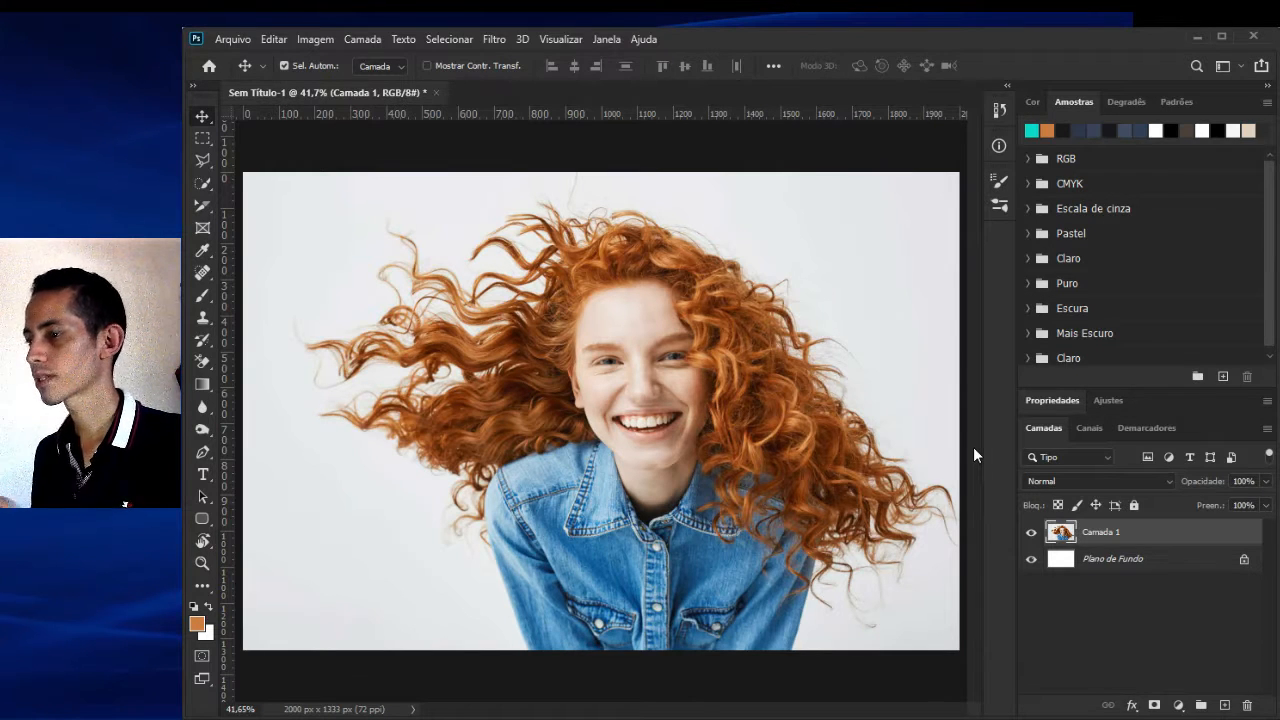
Rename the photo layer Camada 1 as Modelo.
{"action": "double_click", "coordinate": [1102, 532]}
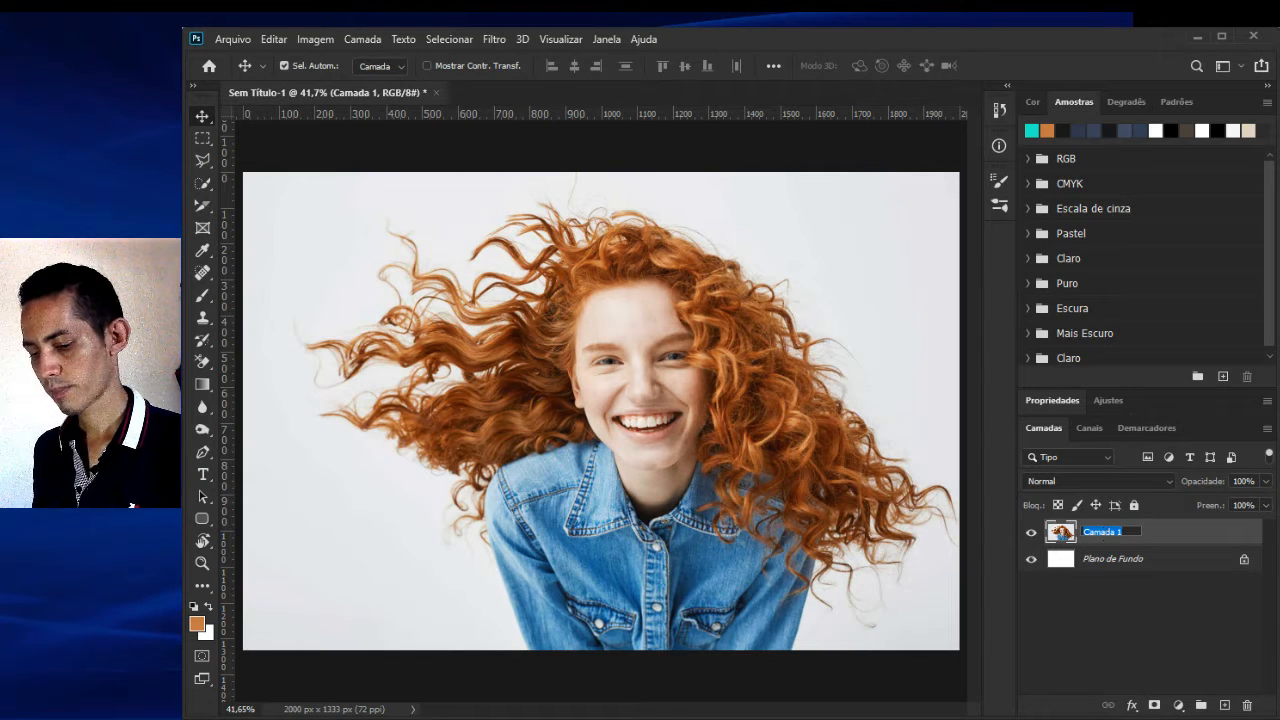
{"action": "type", "text": "Mode"}
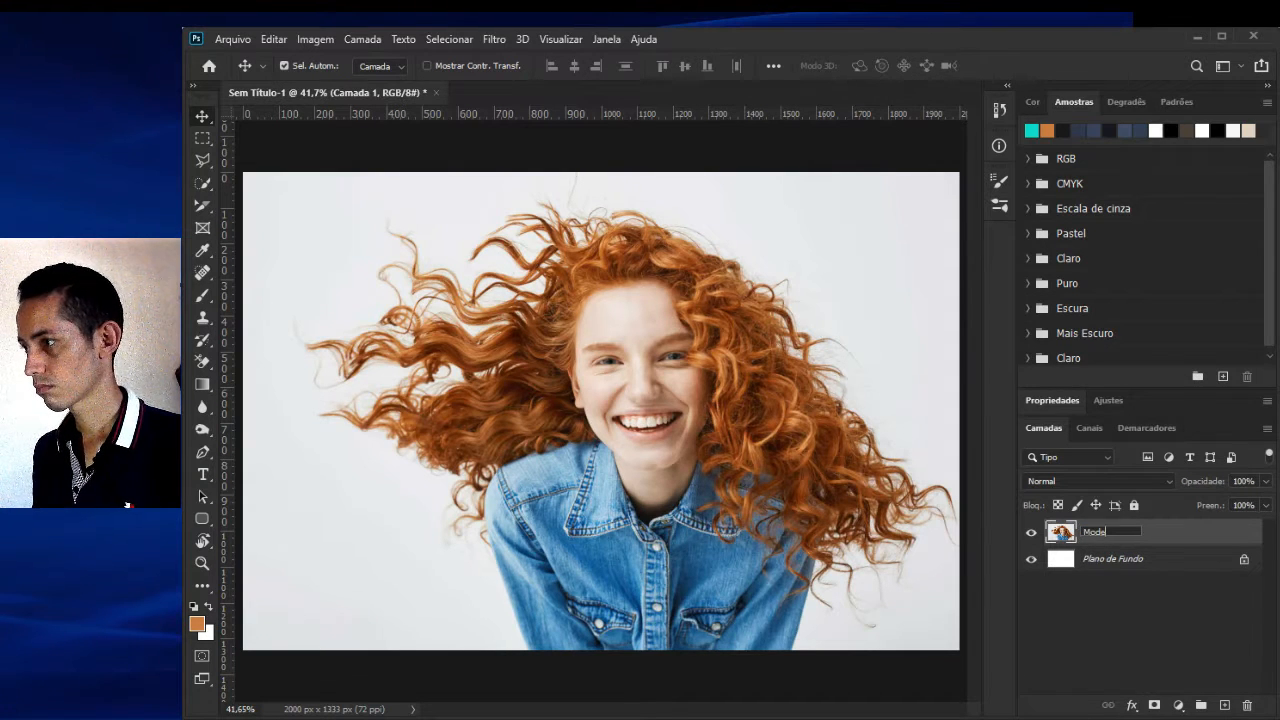
{"action": "type", "text": "lo"}
{"action": "key", "text": "Return"}
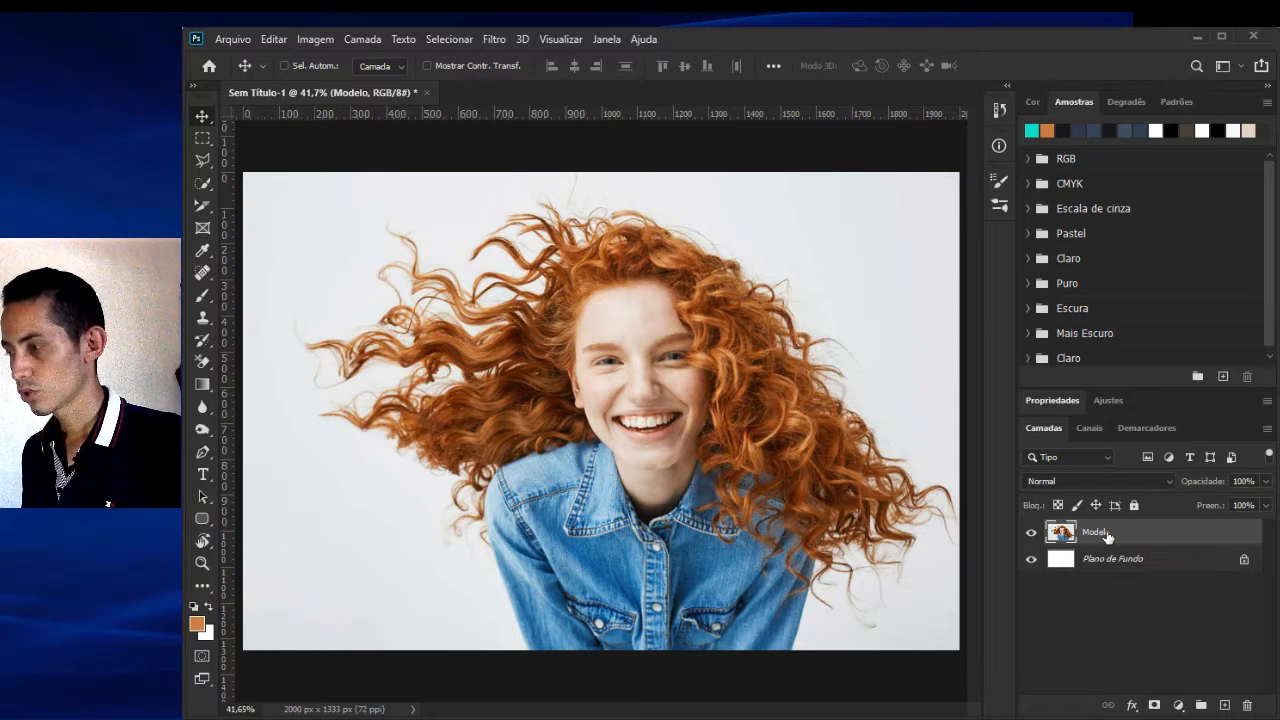
Duplicate the Modelo layer and hide the original.
{"action": "key", "text": "ctrl+j"}
{"action": "left_click", "coordinate": [1031, 559]}
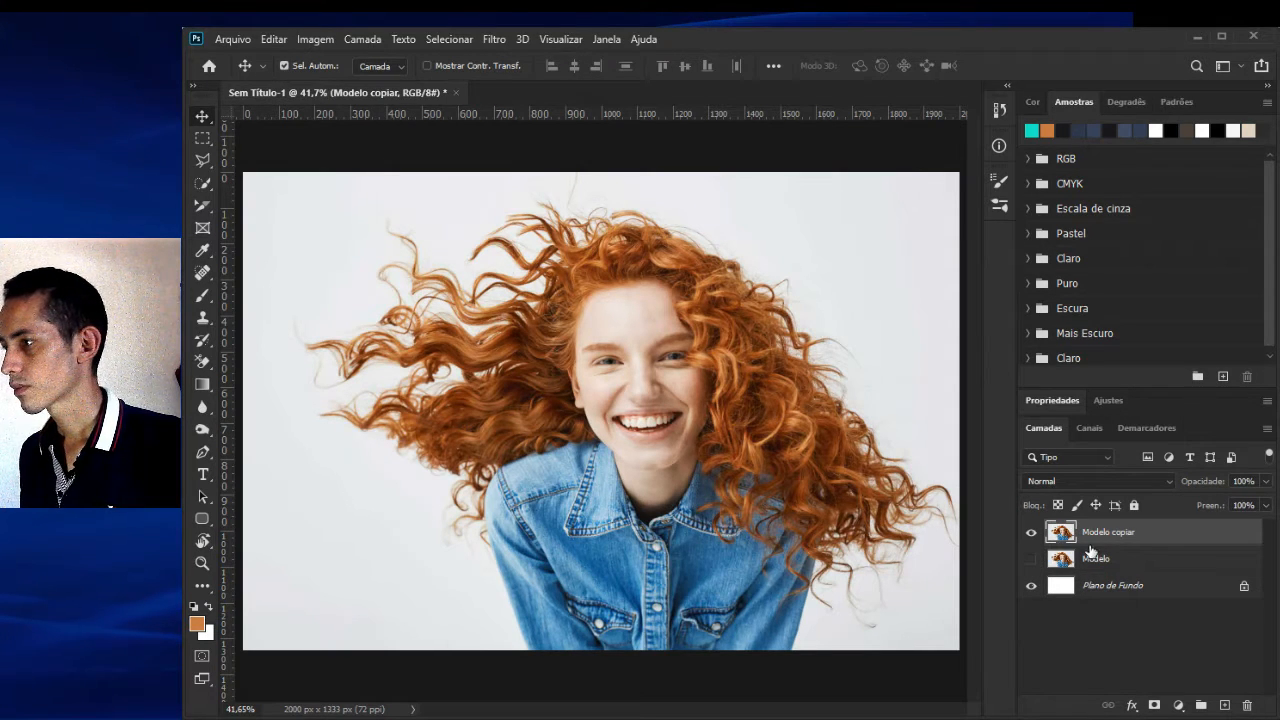
Rename the duplicated layer as Modelo recorte.
{"action": "double_click", "coordinate": [1110, 532]}
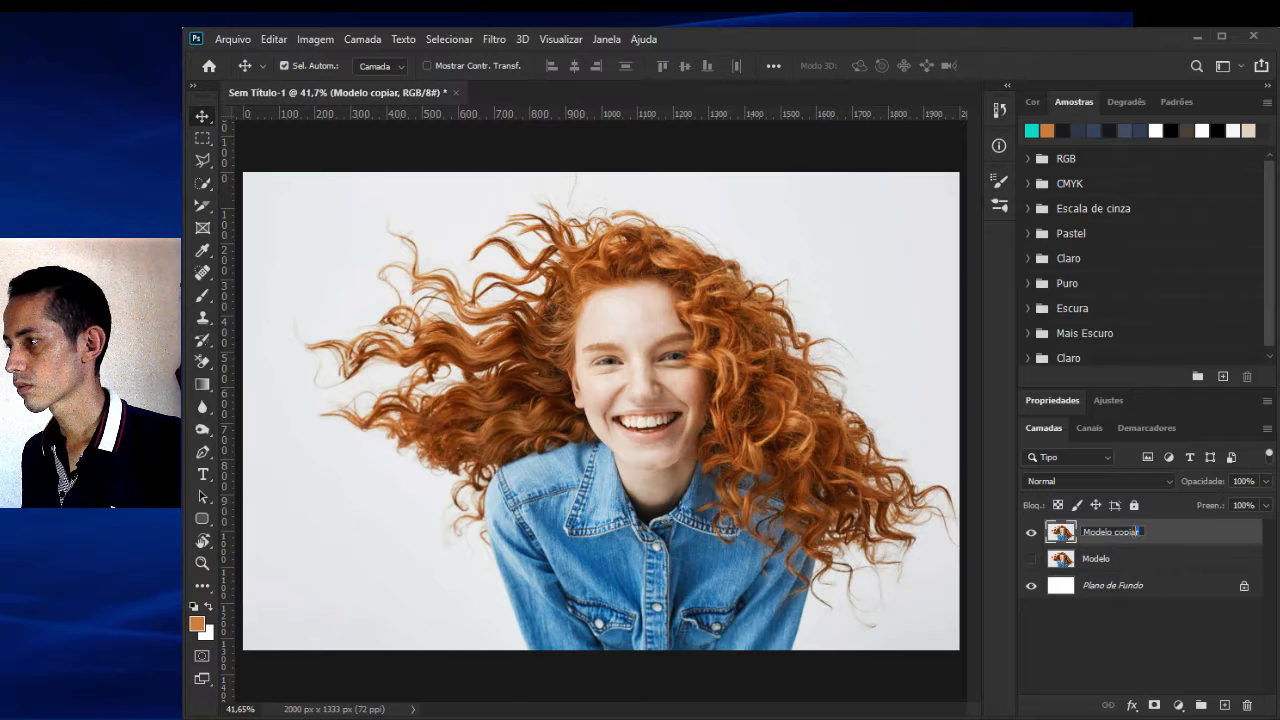
{"action": "left_click_drag", "start_coordinate": [1139, 532], "coordinate": [1118, 535]}
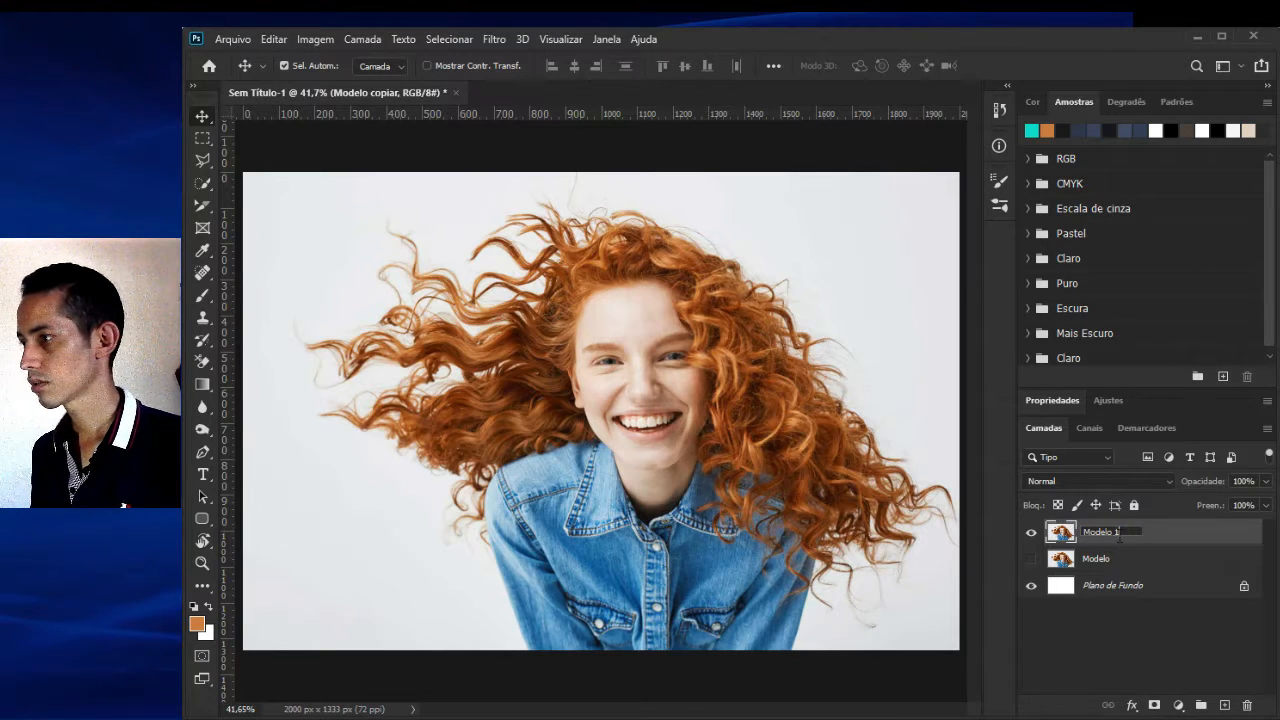
{"action": "type", "text": "recor"}
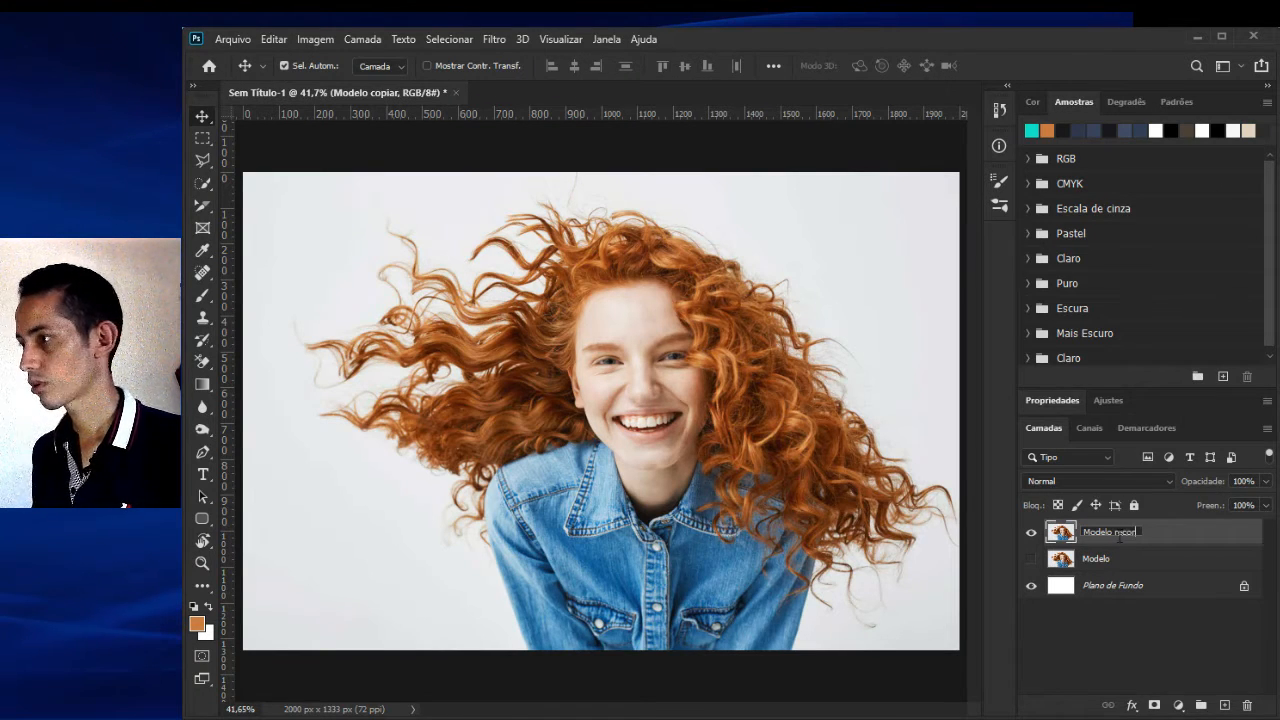
{"action": "type", "text": "te"}
{"action": "key", "text": "Return"}
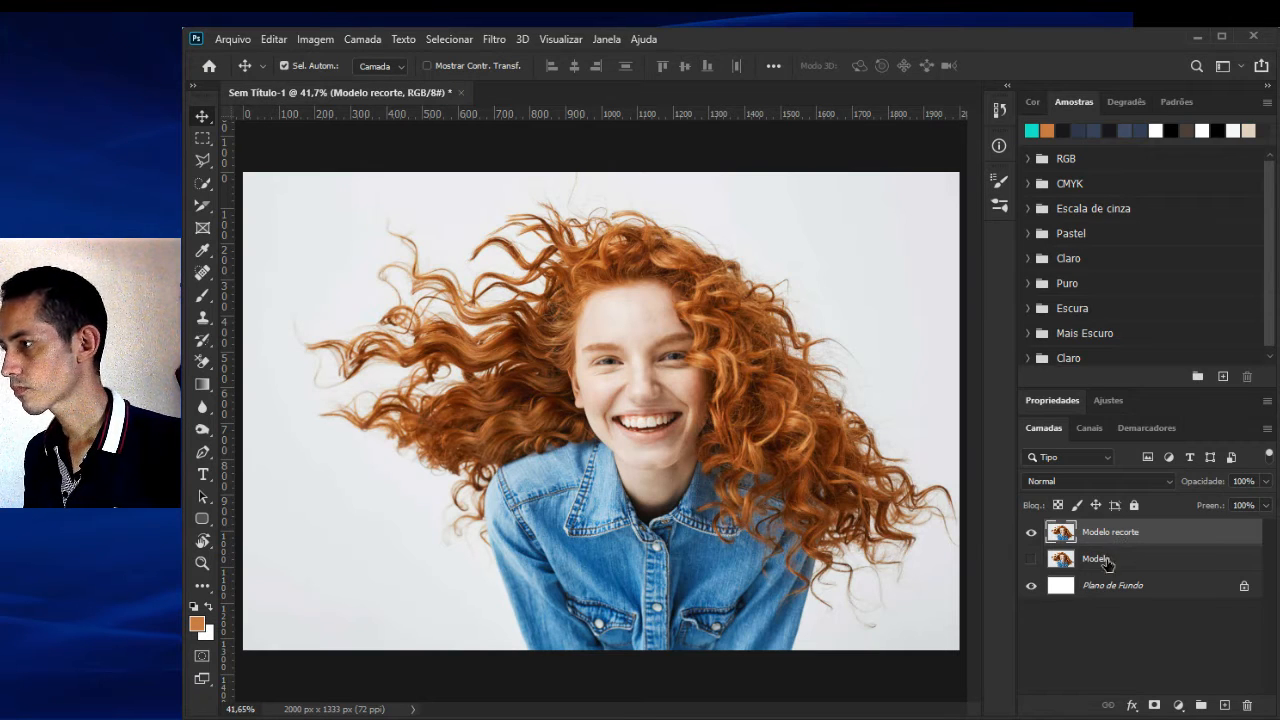
Add a solid color fill layer directly above the Modelo layer in green 5ad795.
{"action": "left_click", "coordinate": [1110, 560]}
{"action": "left_click", "coordinate": [1178, 705]}
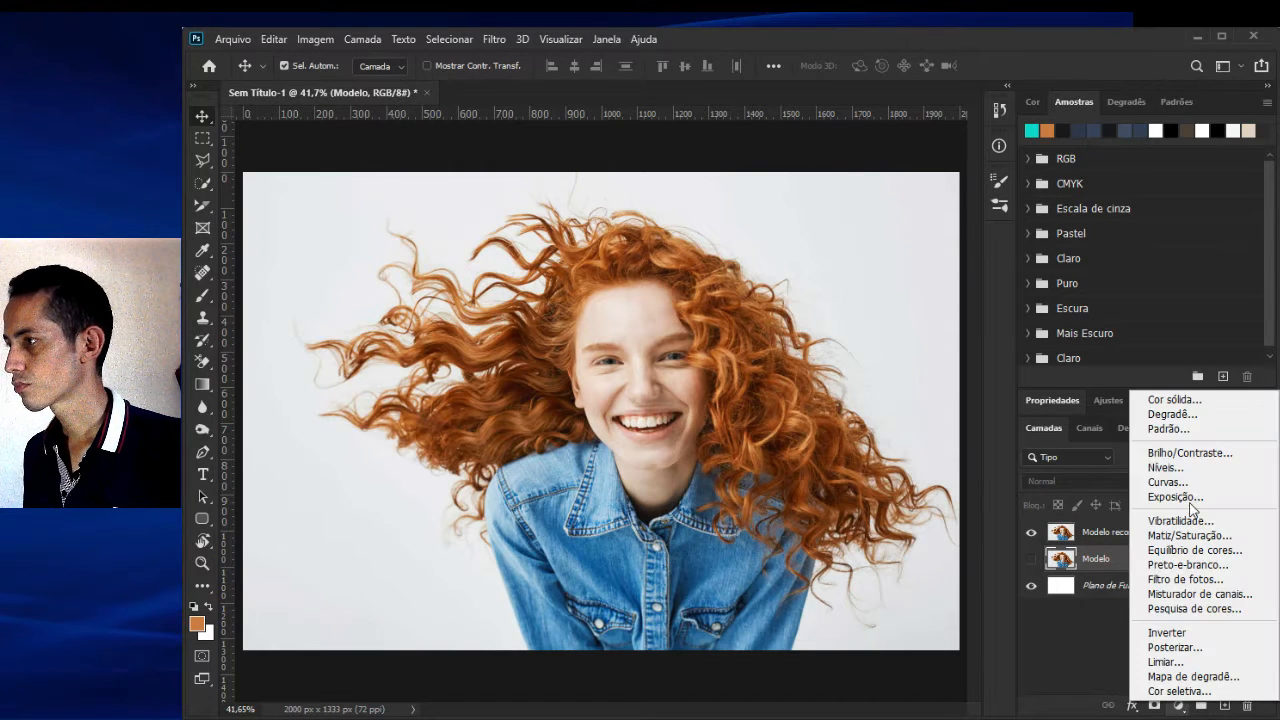
{"action": "left_click", "coordinate": [1172, 400]}
{"action": "mouse_move", "coordinate": [930, 372]}
{"action": "left_mouse_down"}
{"action": "mouse_move", "coordinate": [931, 328]}
{"action": "mouse_move", "coordinate": [885, 344]}
{"action": "mouse_move", "coordinate": [922, 329]}
{"action": "left_mouse_up"}
{"action": "left_click", "coordinate": [1041, 391]}
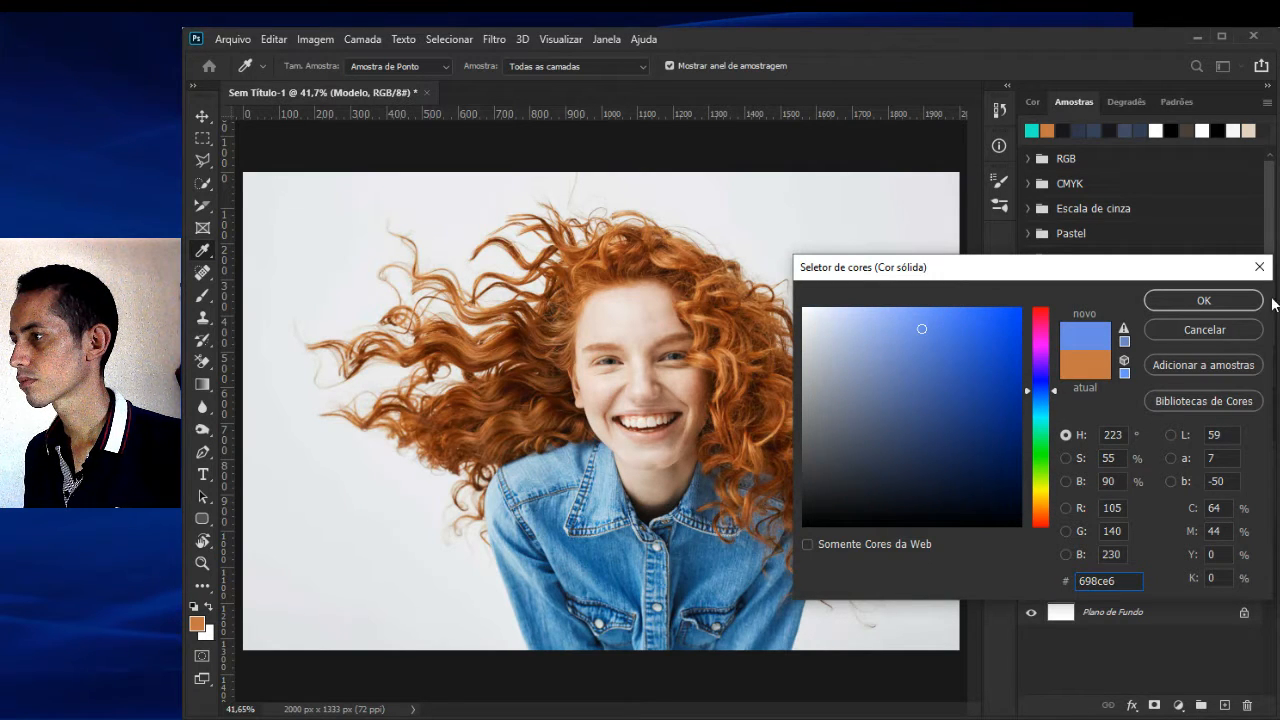
{"action": "left_click_drag", "start_coordinate": [1039, 422], "coordinate": [1036, 439]}
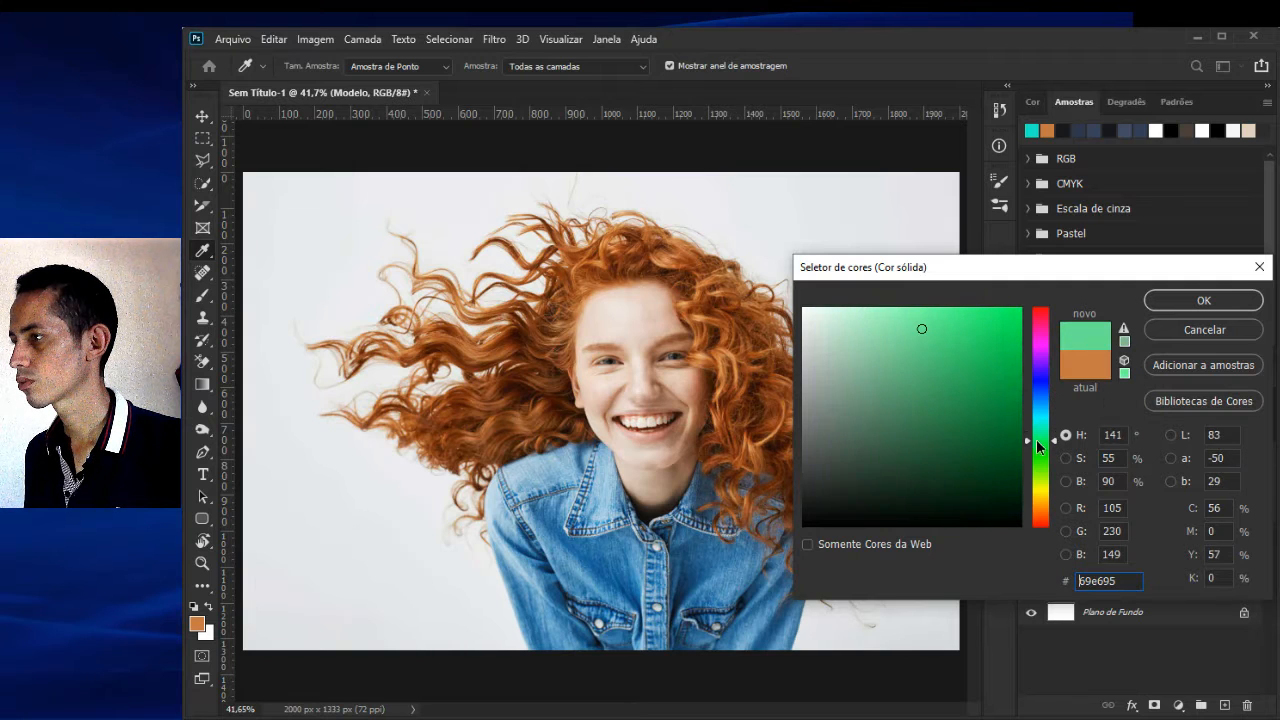
{"action": "left_click_drag", "start_coordinate": [902, 362], "coordinate": [914, 363]}
{"action": "left_click", "coordinate": [929, 340]}
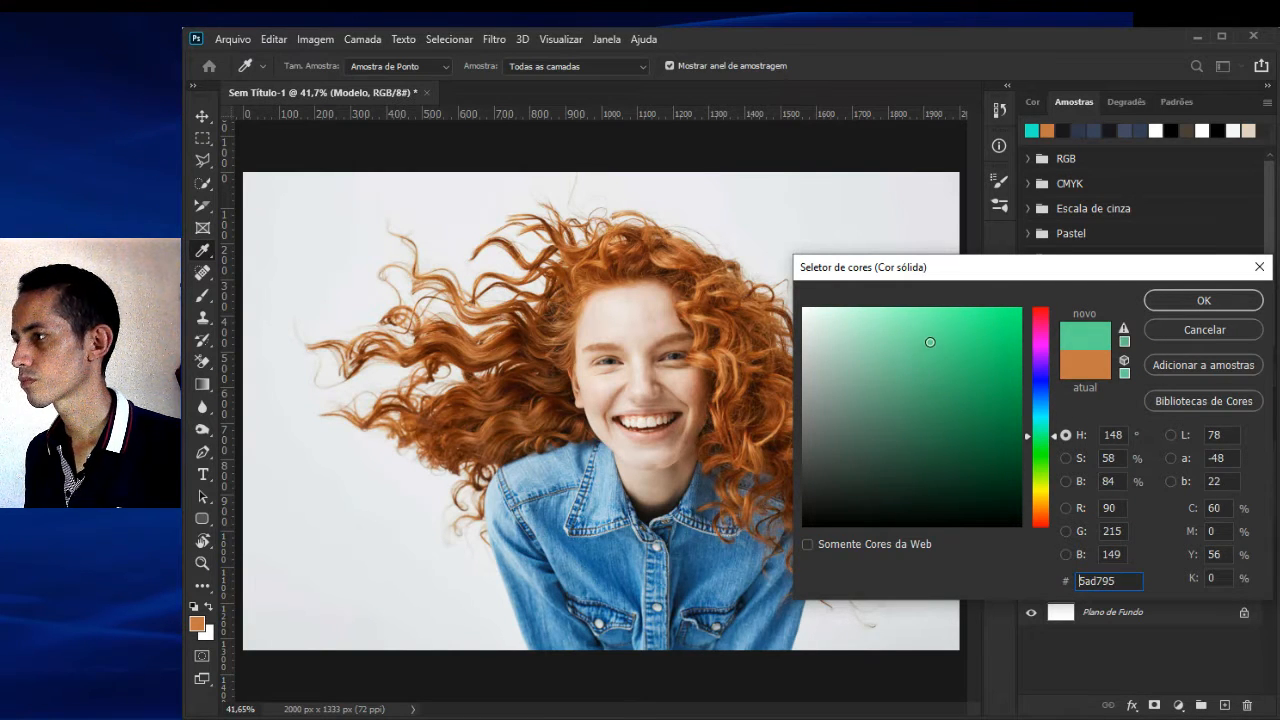
{"action": "left_click", "coordinate": [1160, 300]}
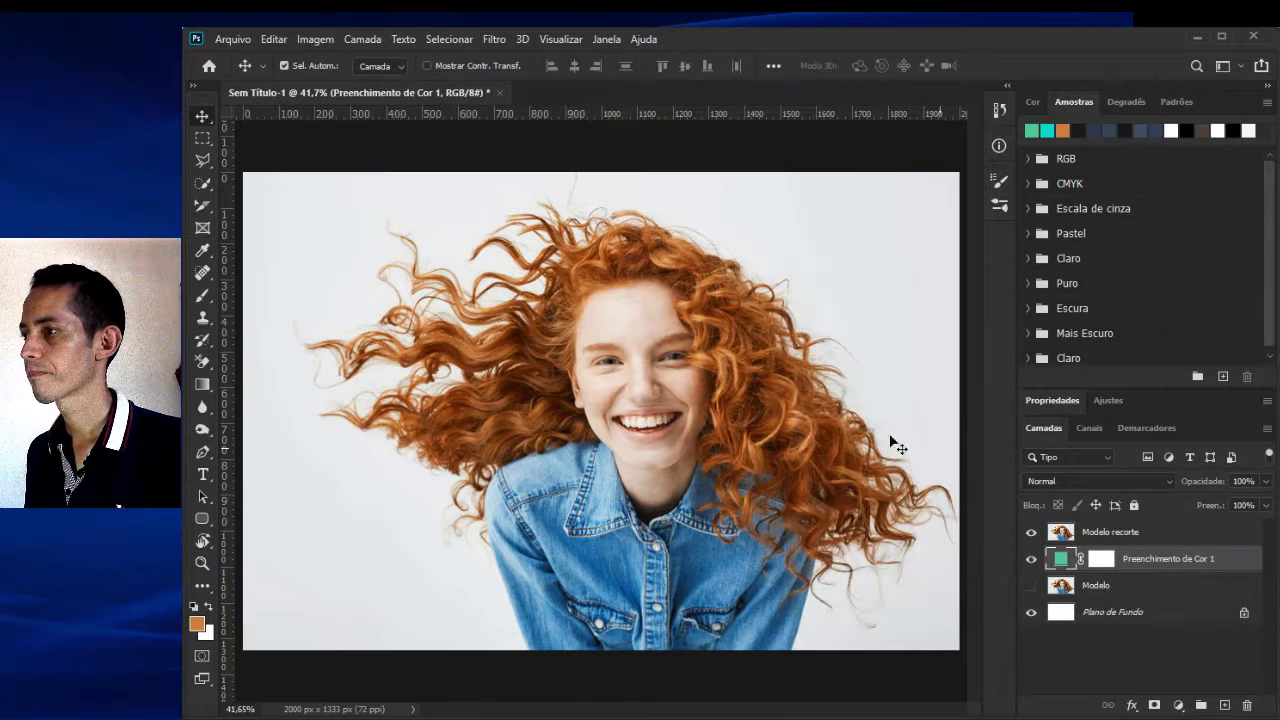
Activate the Background Eraser on the Modelo recorte layer with continuous sampling and review its brush settings.
{"action": "left_click", "coordinate": [1097, 535]}
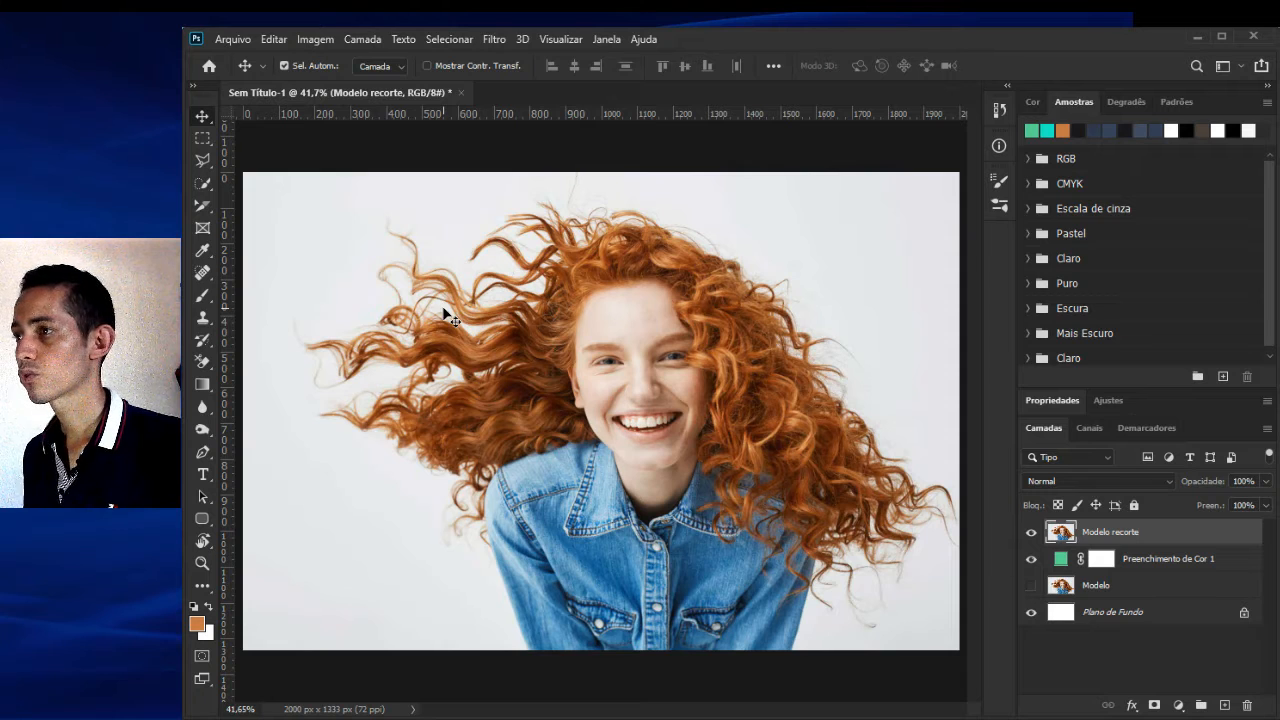
{"action": "left_click", "coordinate": [204, 361]}
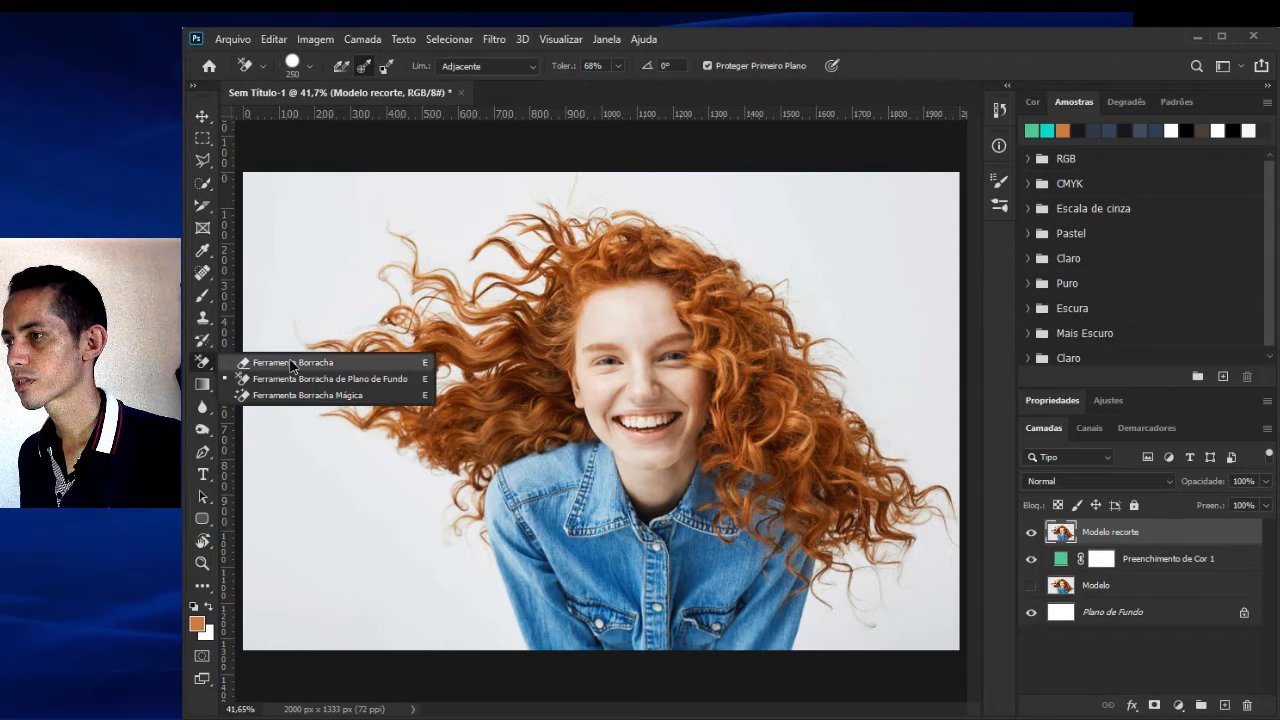
{"action": "left_click", "coordinate": [349, 382]}
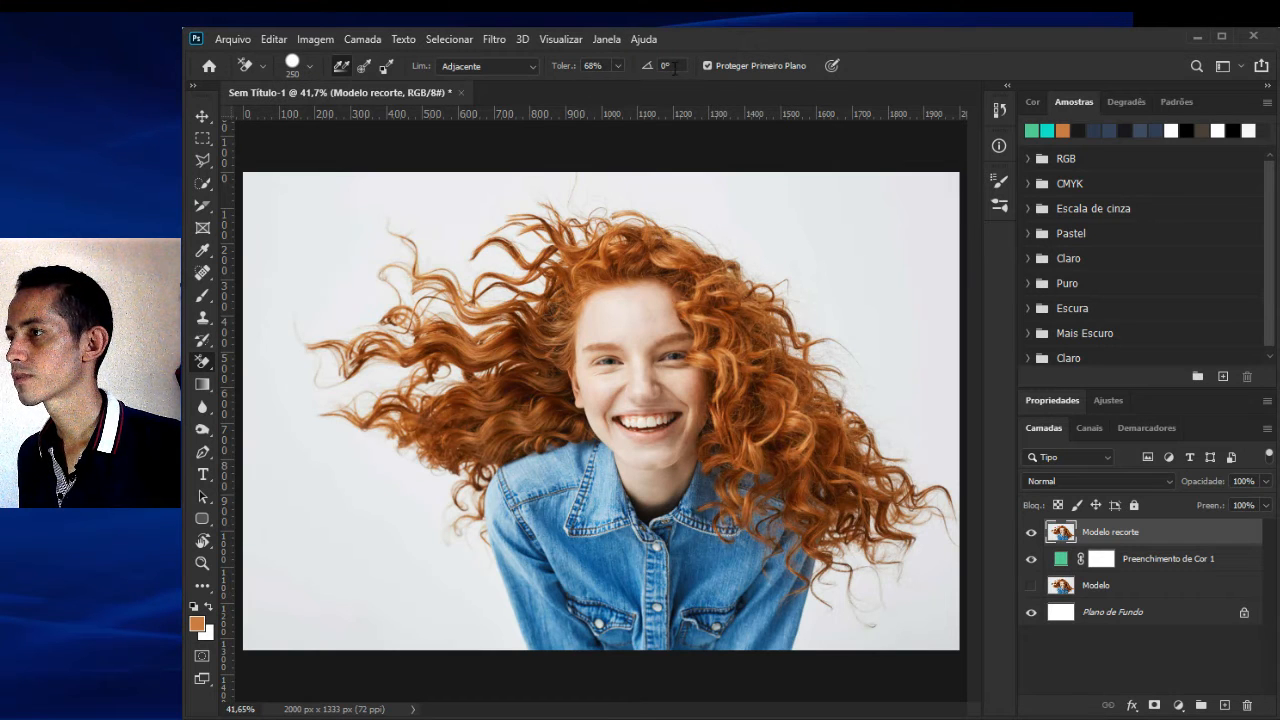
{"action": "left_click", "coordinate": [309, 68]}
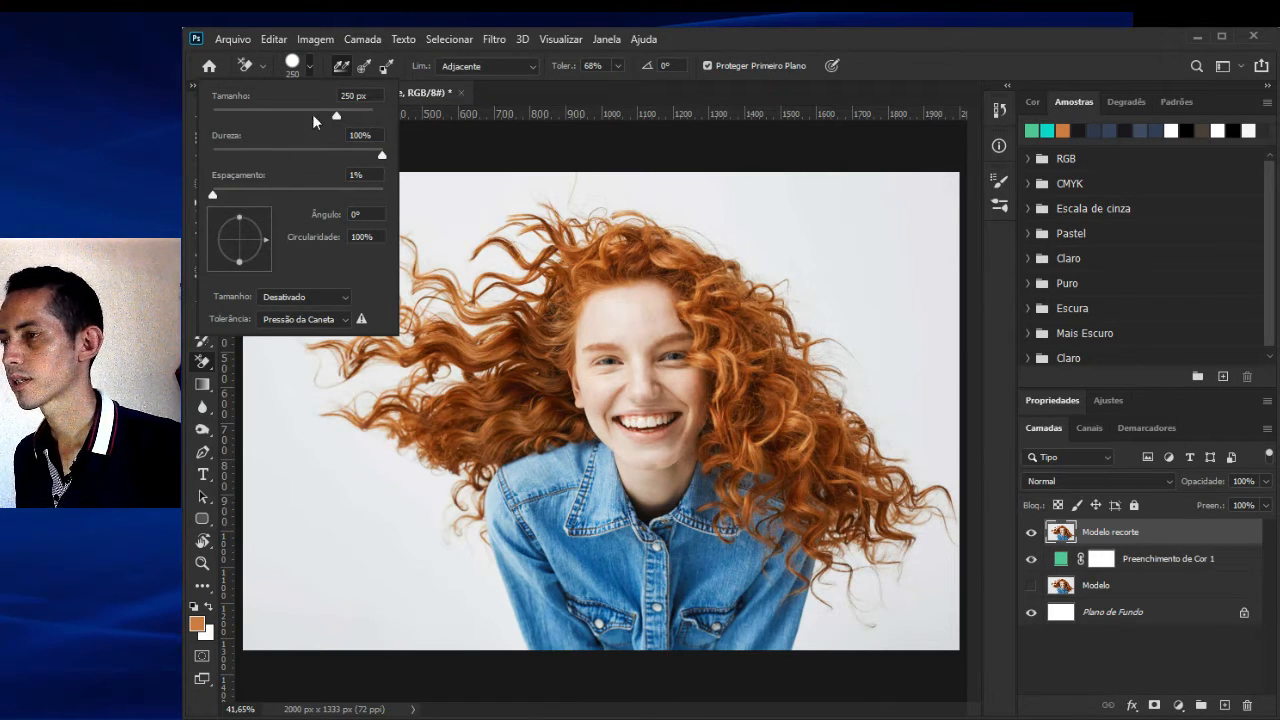
{"action": "left_click", "coordinate": [311, 65]}
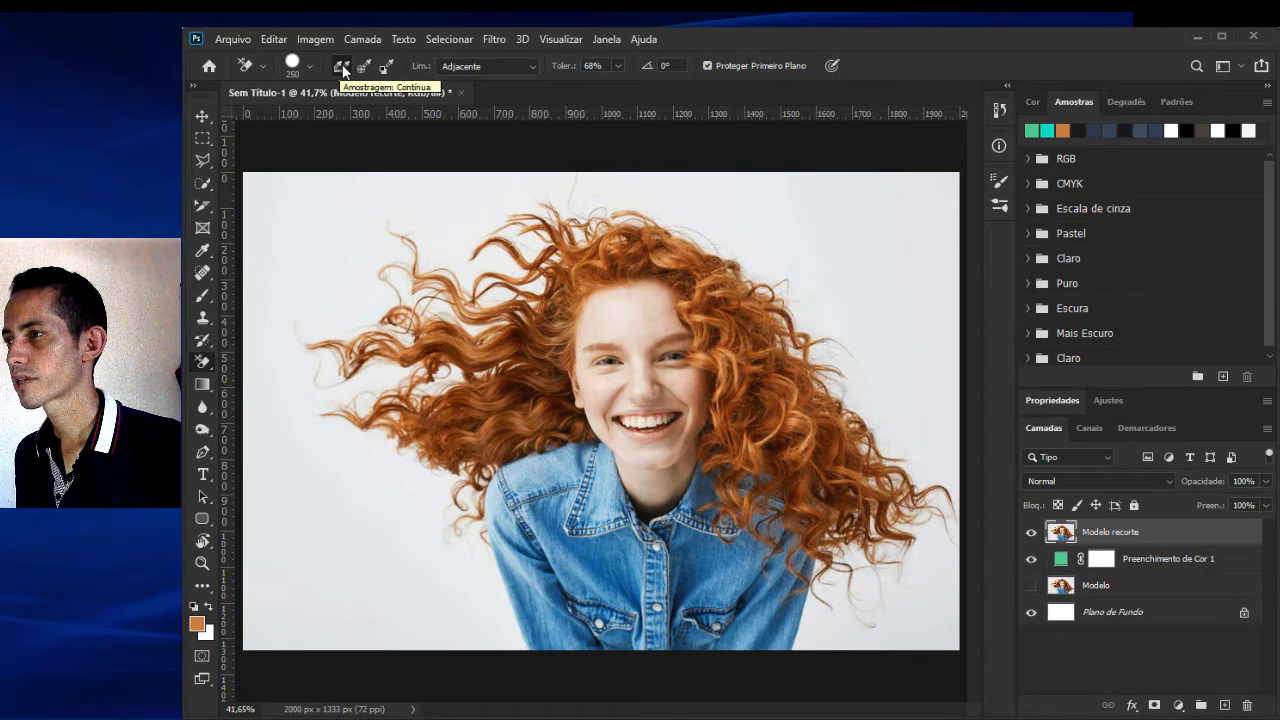
Erase a row of overlapping spots on Modelo recorte from the backdrop's upper-left edge into the hair strands.
{"action": "left_click", "coordinate": [285, 258]}
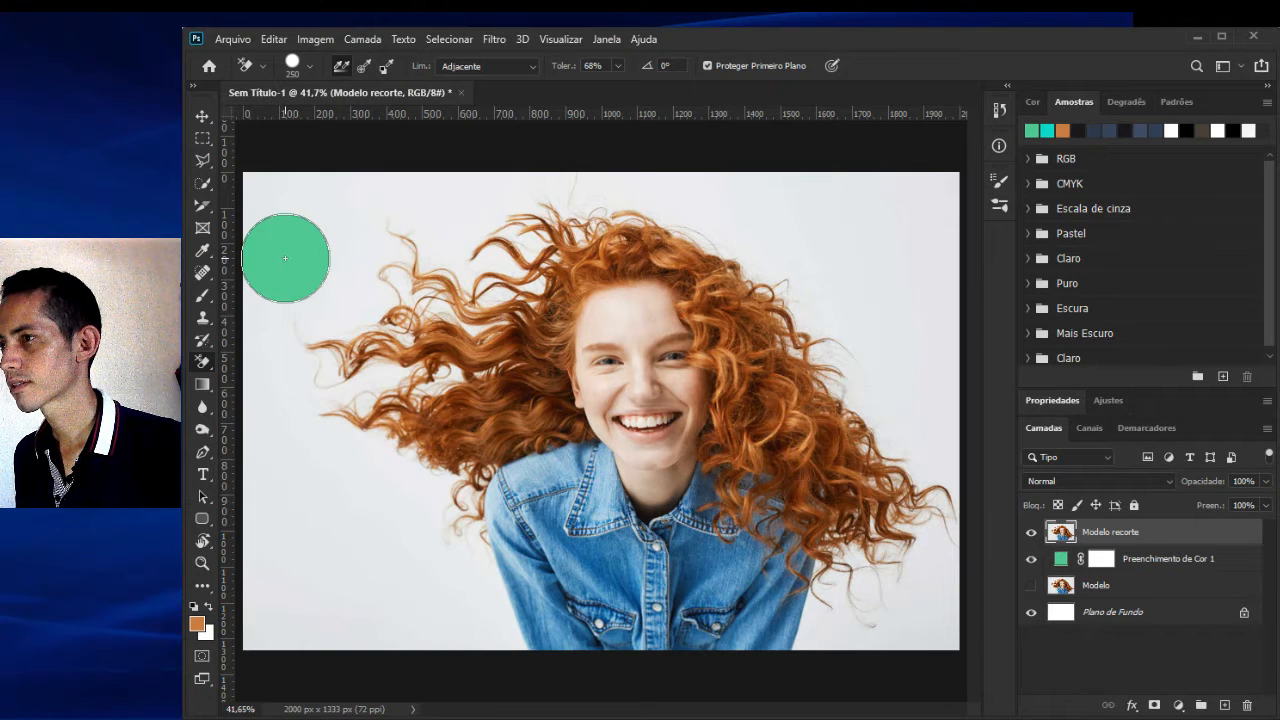
{"action": "left_click", "coordinate": [329, 258]}
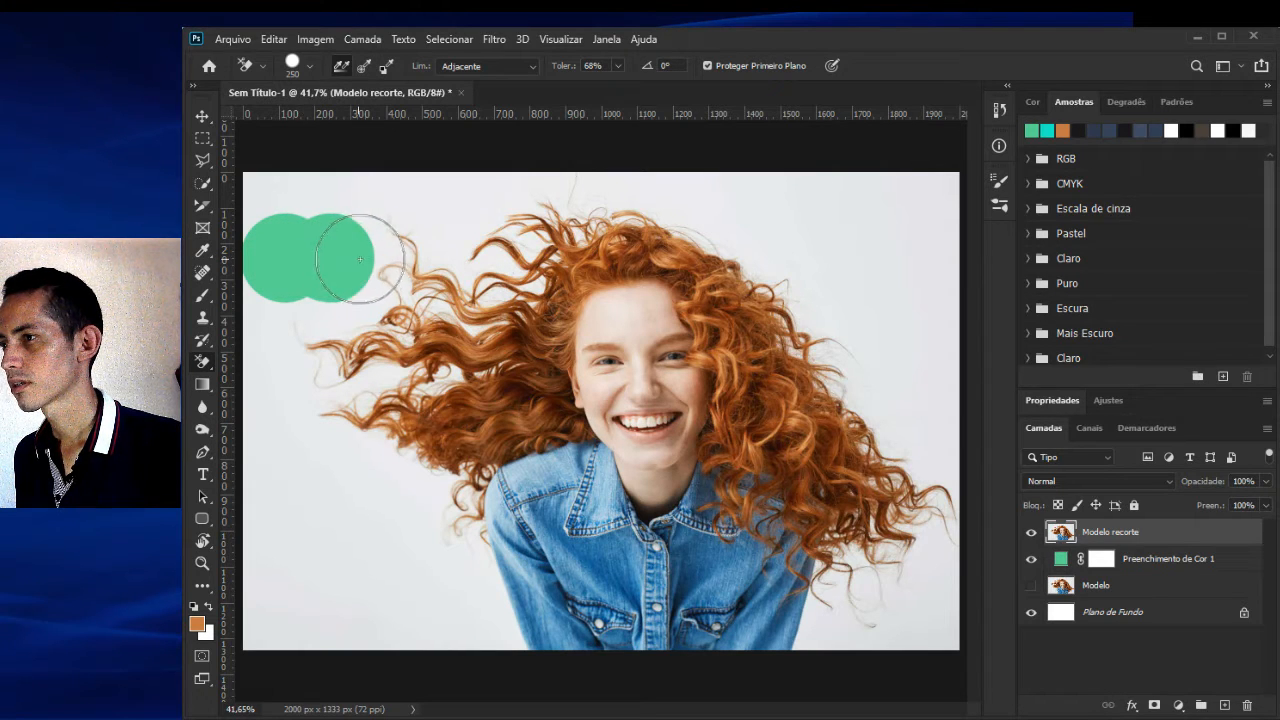
{"action": "left_click", "coordinate": [371, 258]}
{"action": "left_click", "coordinate": [418, 258]}
{"action": "left_click", "coordinate": [465, 258]}
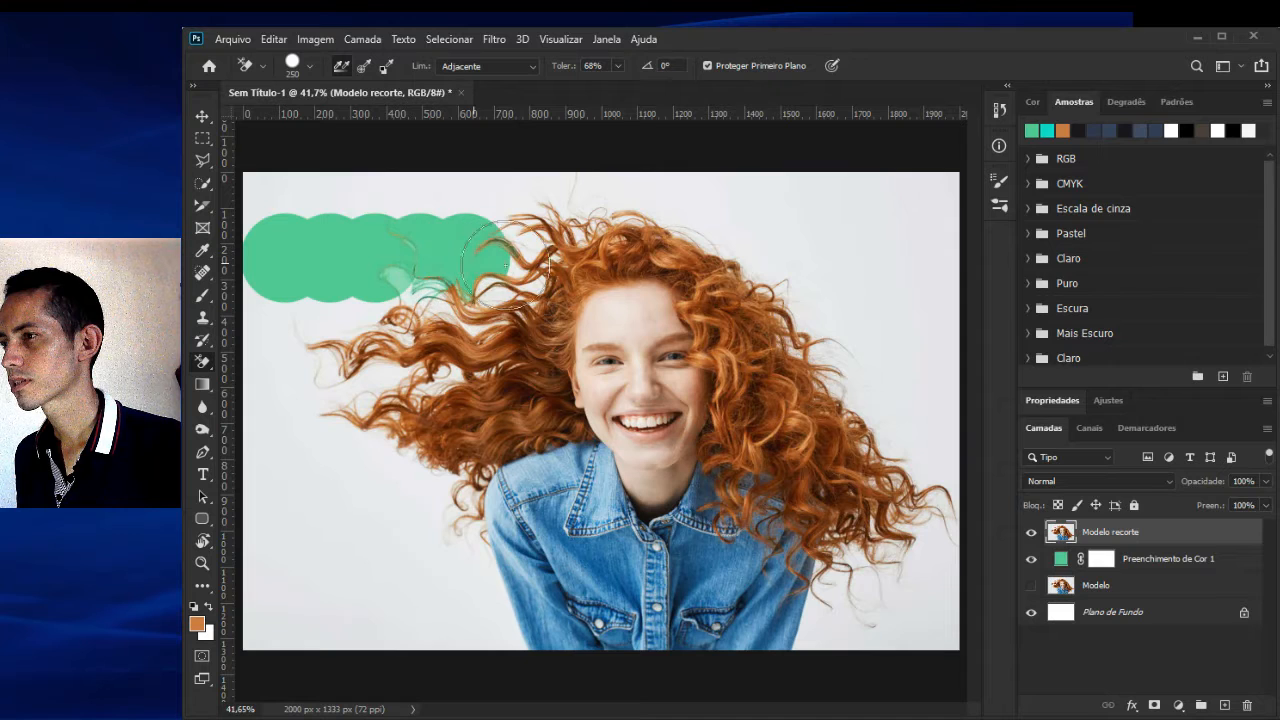
{"action": "left_click", "coordinate": [522, 258]}
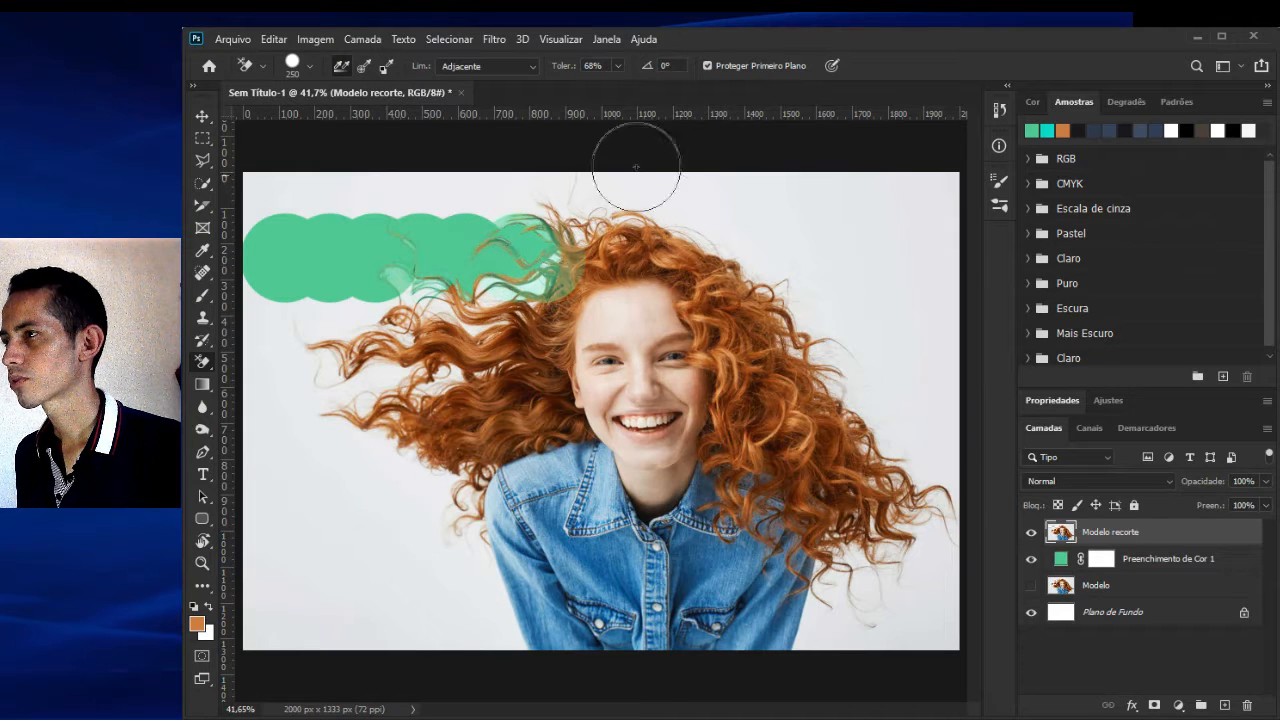
Turn off foreground protection and erase across the top of the hair to compare the effect up close.
{"action": "mouse_move", "coordinate": [335, 258]}
{"action": "left_mouse_down"}
{"action": "mouse_move", "coordinate": [765, 255]}
{"action": "mouse_move", "coordinate": [780, 297]}
{"action": "left_mouse_up"}
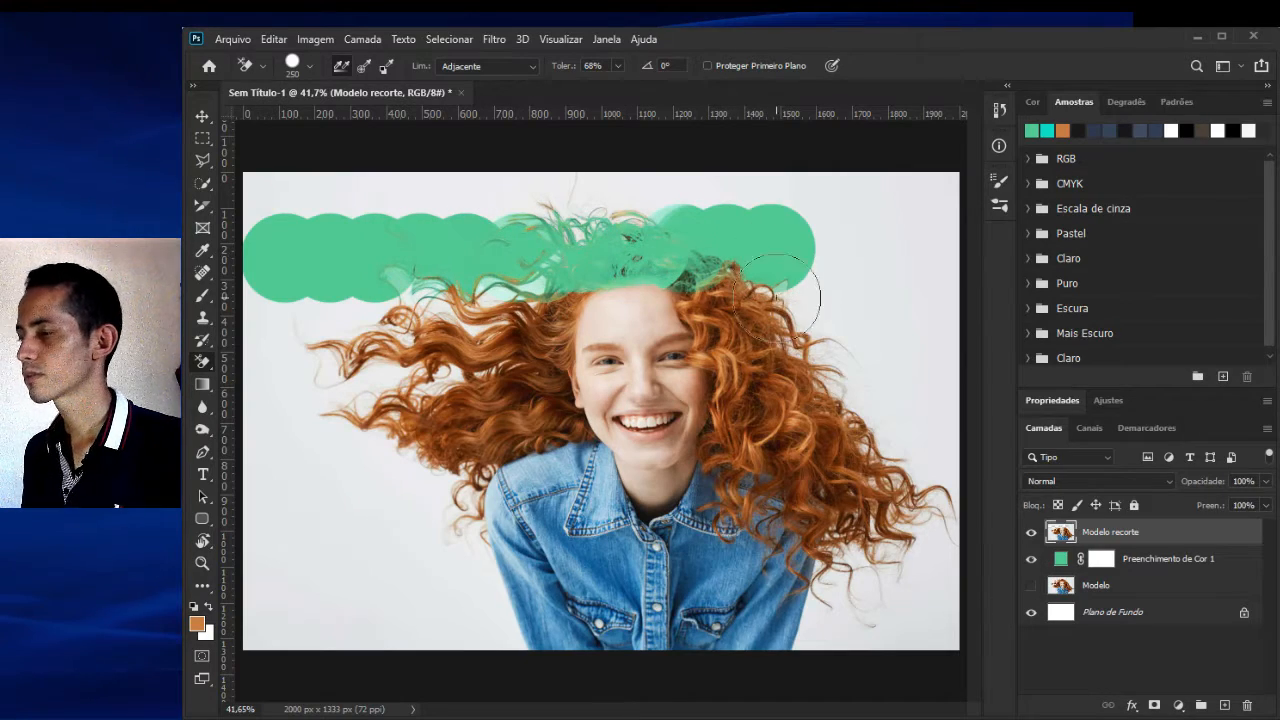
{"action": "scroll", "coordinate": [636, 264], "scroll_direction": "up", "scroll_amount": 10}
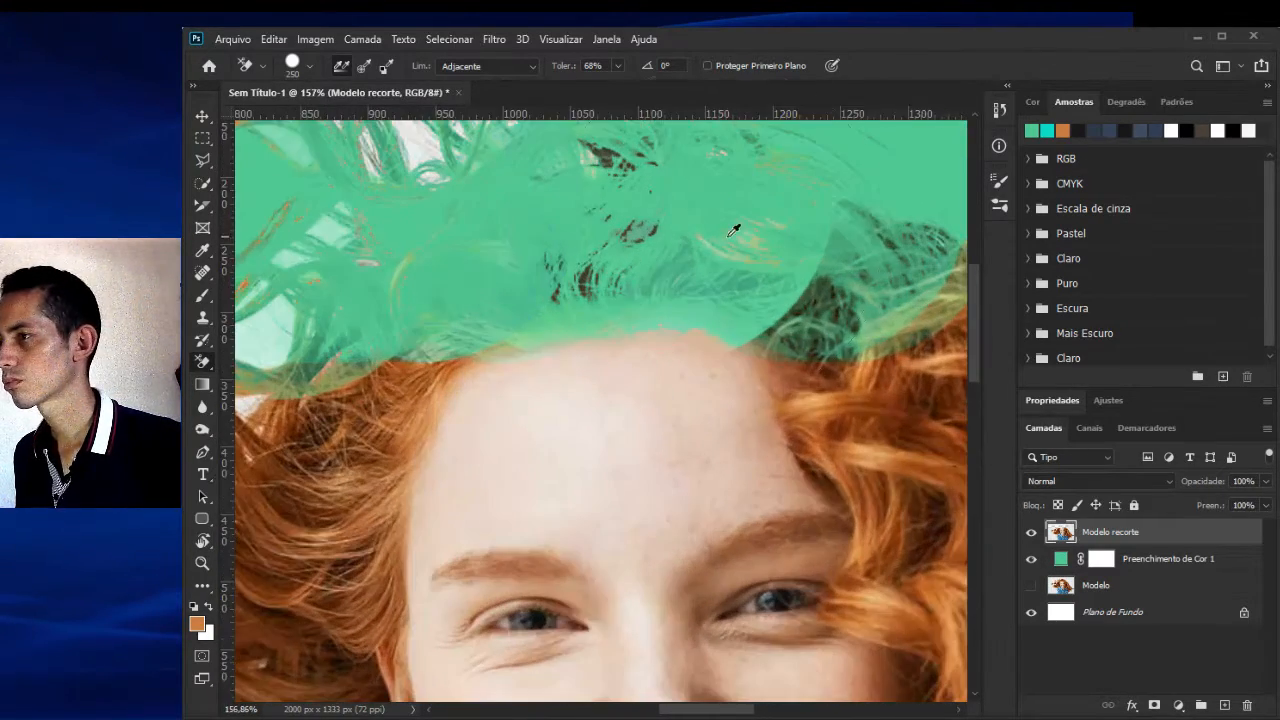
Undo the test erasures across the top of the hair on the Modelo recorte layer.
{"action": "scroll", "coordinate": [557, 278], "scroll_direction": "down", "scroll_amount": 3}
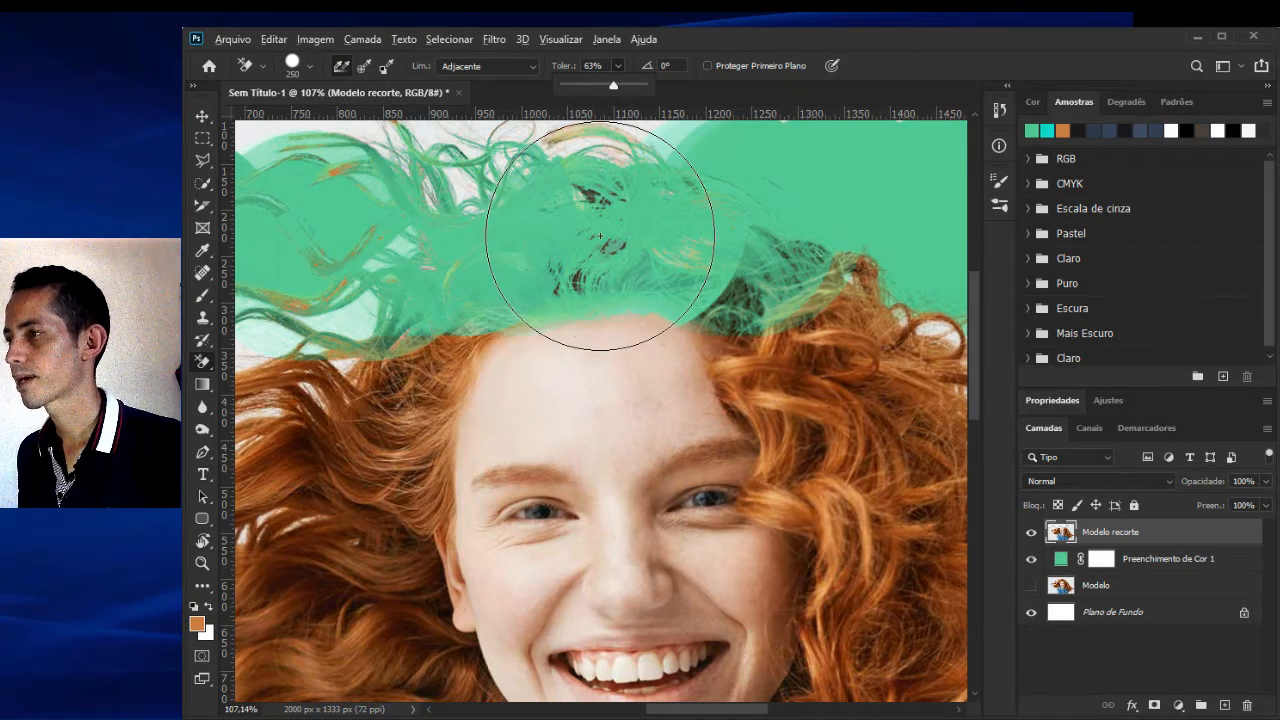
{"action": "scroll", "coordinate": [600, 233], "scroll_direction": "down", "scroll_amount": 3}
{"action": "scroll", "coordinate": [600, 233], "scroll_direction": "down", "scroll_amount": 3}
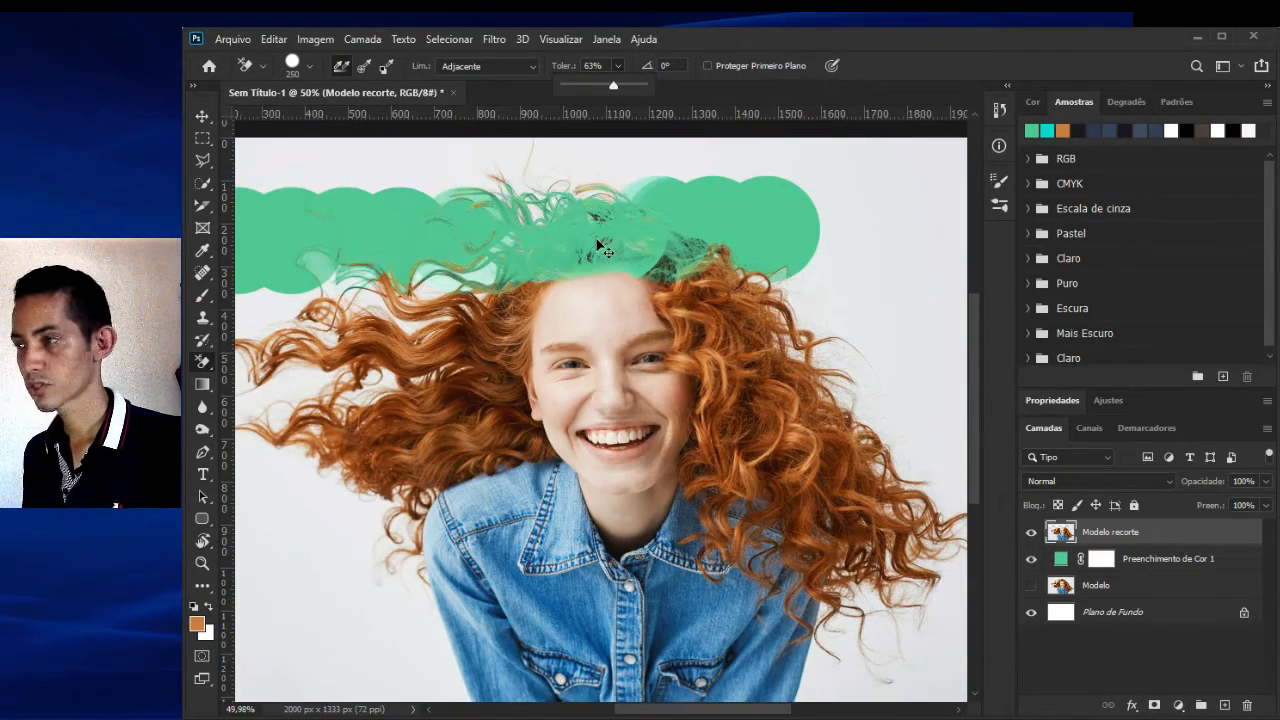
{"action": "key", "text": "ctrl+z"}
{"action": "key", "text": "ctrl+z"}
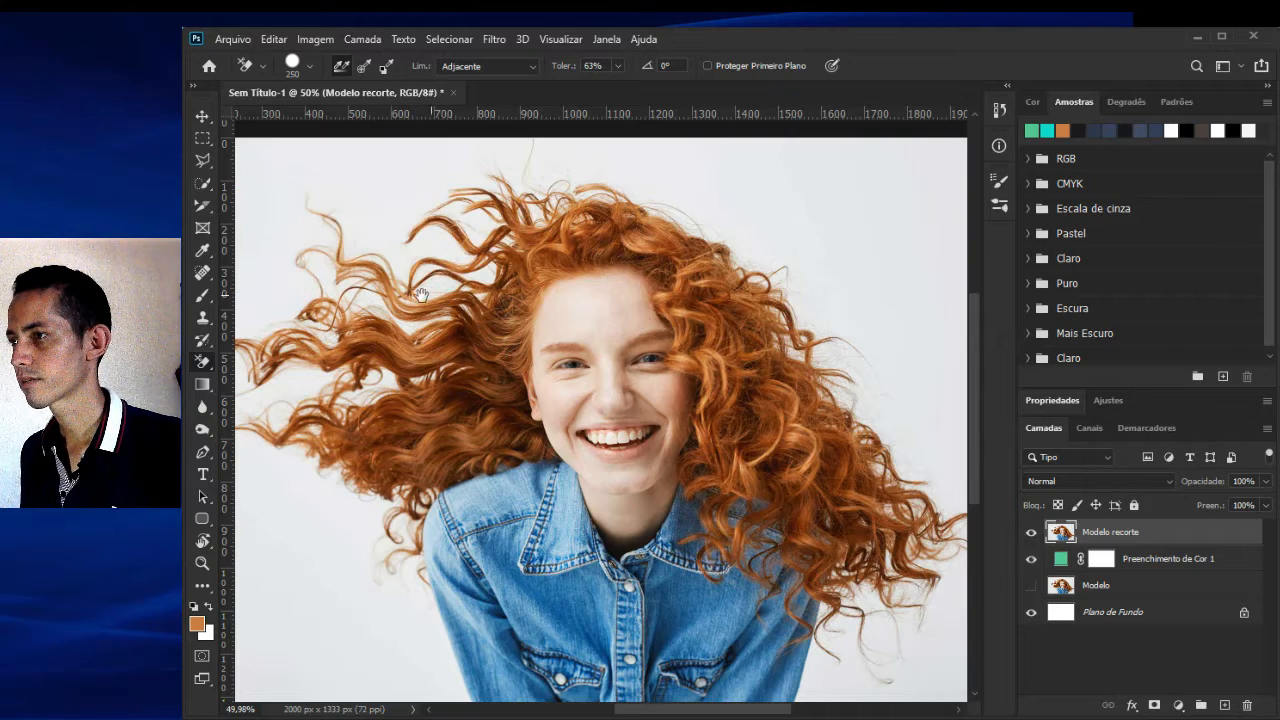
{"action": "left_click_drag", "start_coordinate": [422, 295], "coordinate": [500, 289]}
{"action": "scroll", "coordinate": [400, 157], "scroll_direction": "down", "scroll_amount": 3}
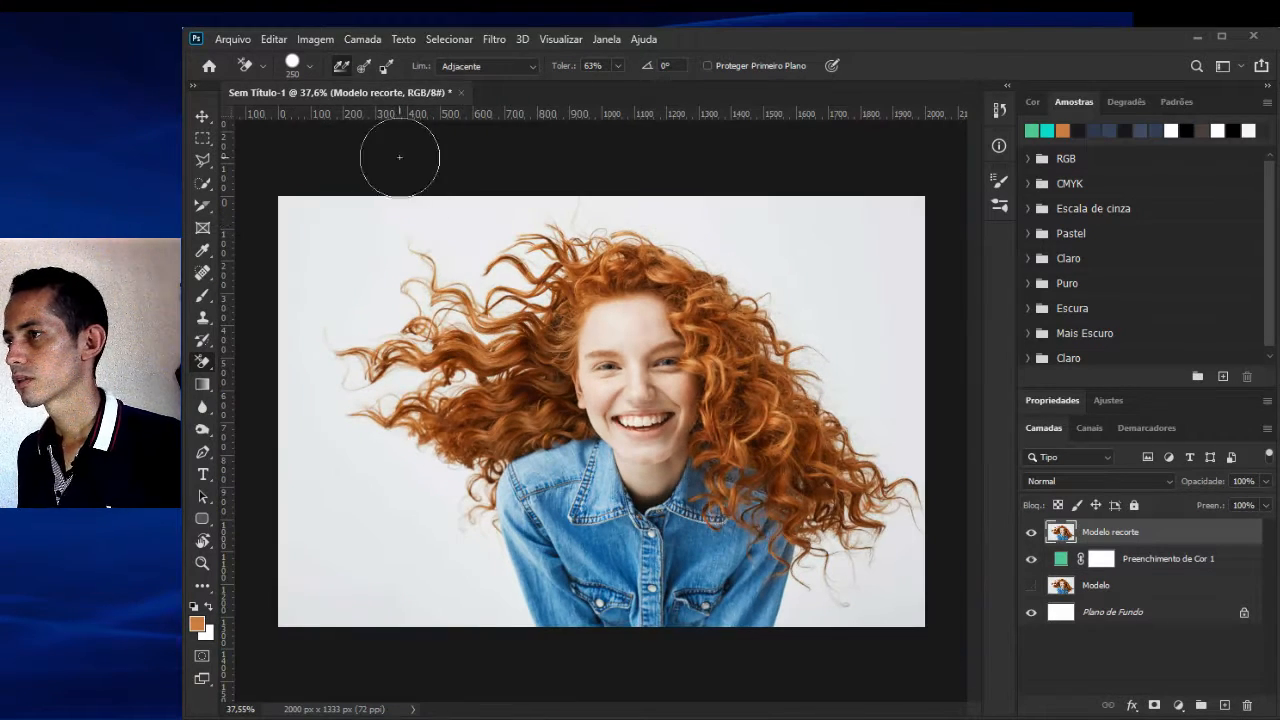
Switch the Background Eraser to sampling once and use the Adjacente limits option.
{"action": "left_click", "coordinate": [366, 66]}
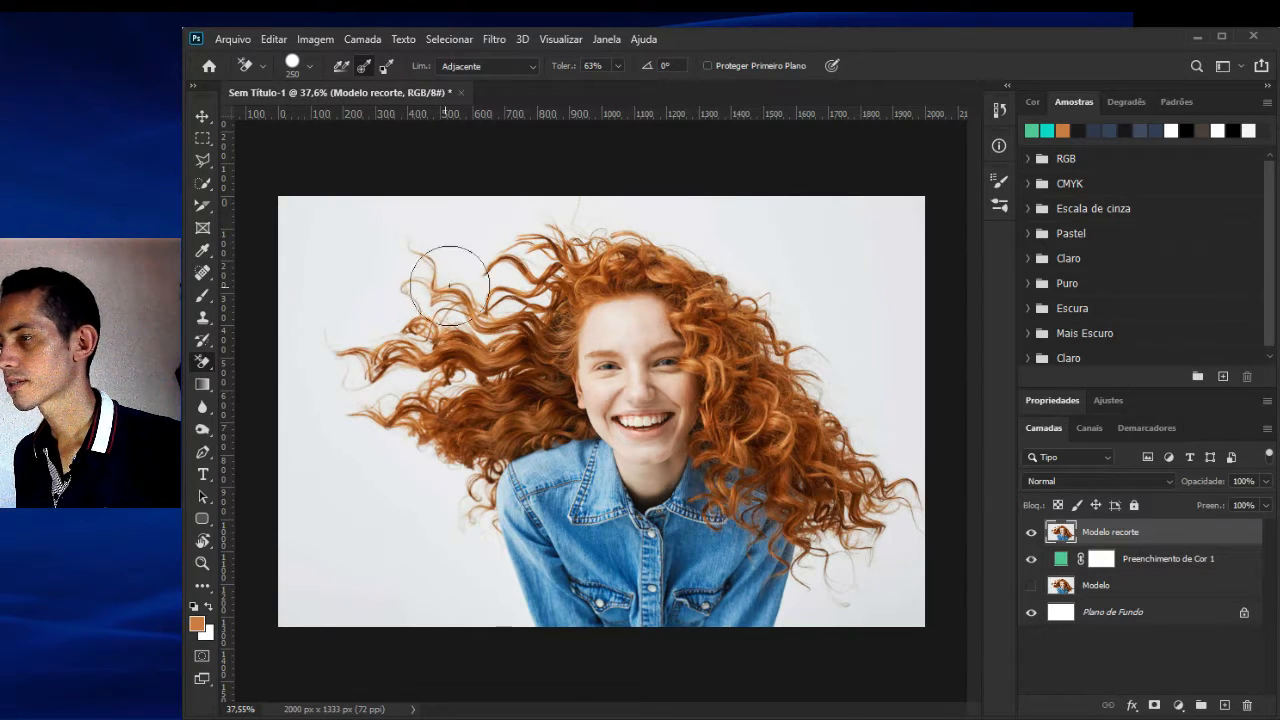
{"action": "scroll", "coordinate": [539, 259], "scroll_direction": "up", "scroll_amount": 3}
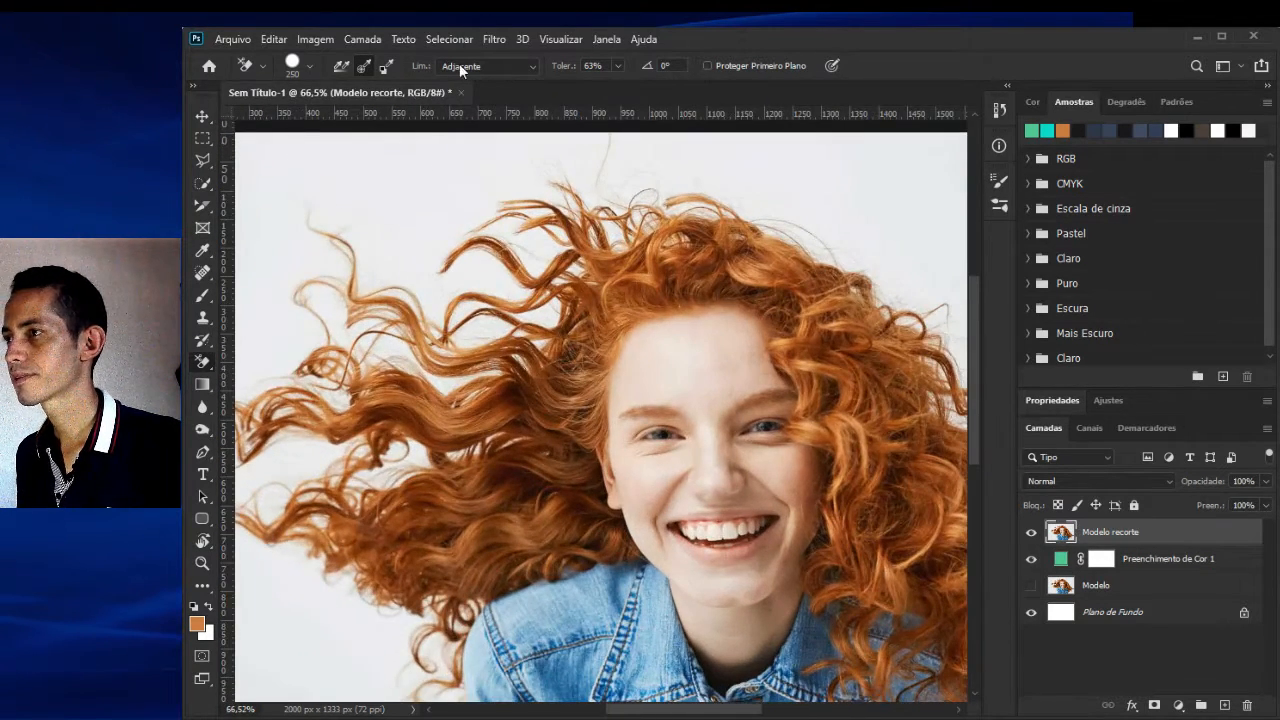
{"action": "left_click", "coordinate": [520, 65]}
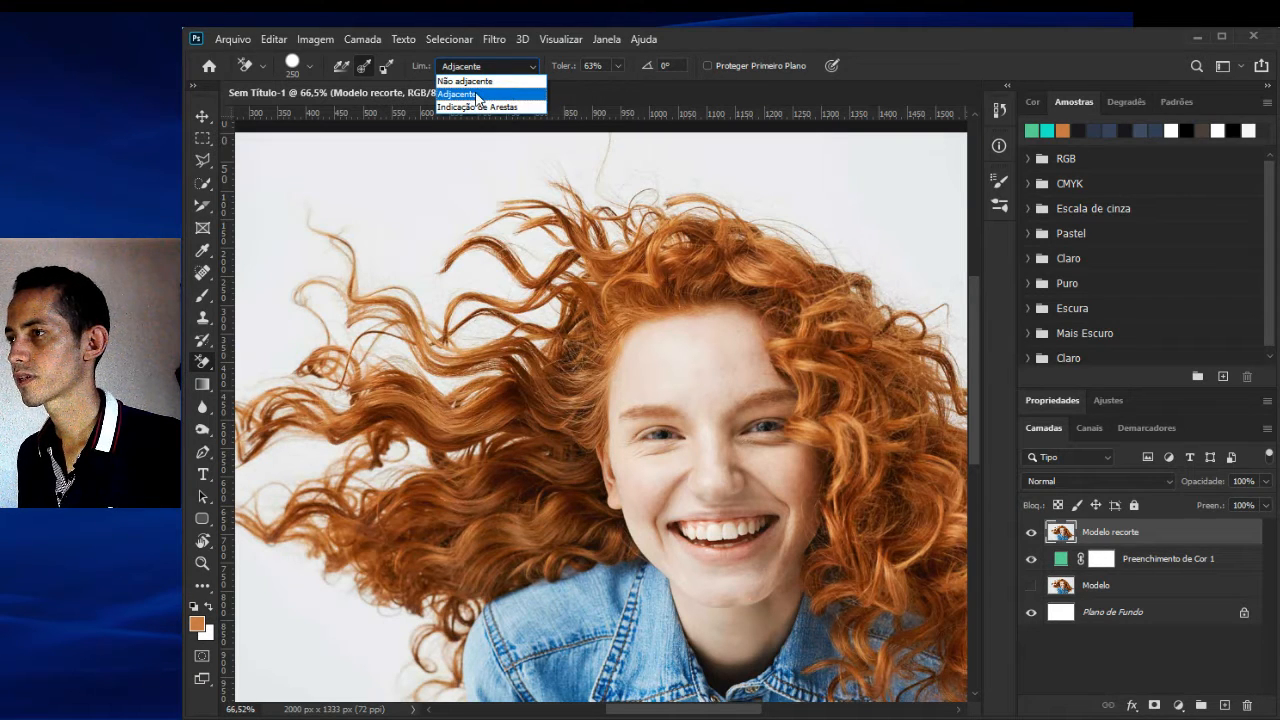
{"action": "left_click", "coordinate": [480, 94]}
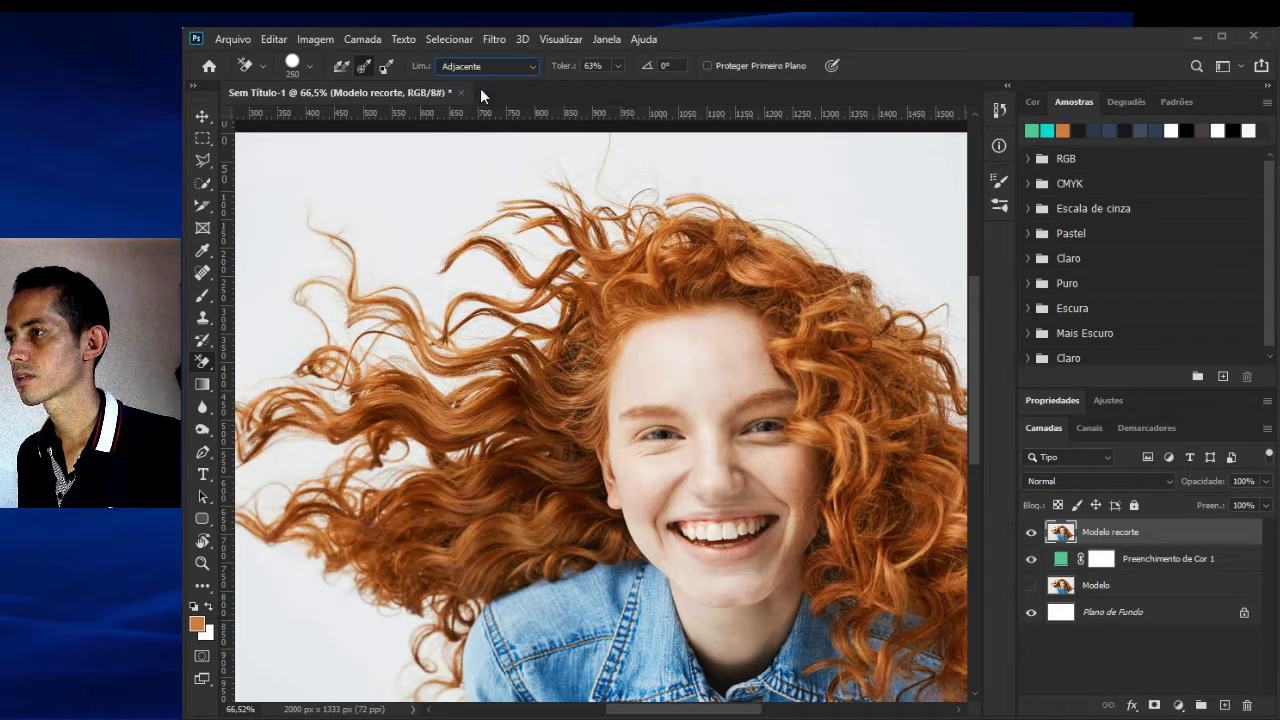
Set the eraser tolerance to 1% and try erasing the backdrop between the upper-left hair strands.
{"action": "left_click", "coordinate": [616, 67]}
{"action": "left_click_drag", "start_coordinate": [611, 86], "coordinate": [603, 93]}
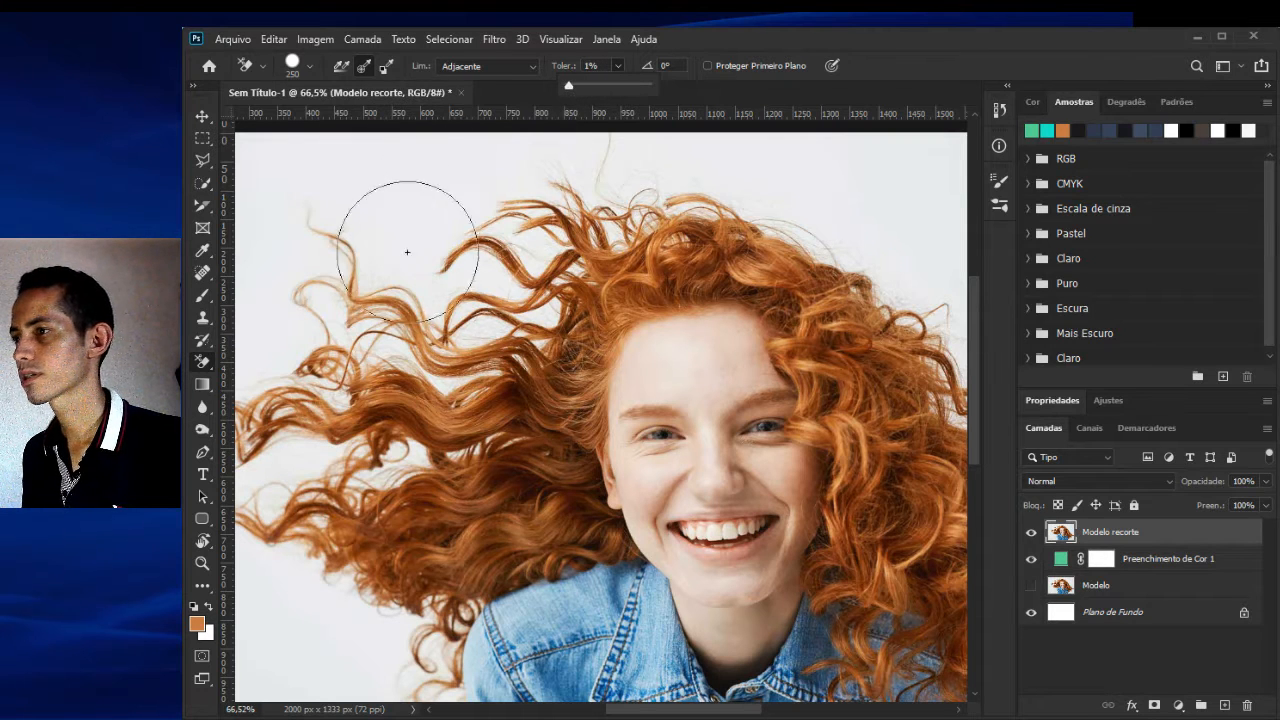
{"action": "mouse_move", "coordinate": [400, 223]}
{"action": "left_mouse_down"}
{"action": "mouse_move", "coordinate": [495, 251]}
{"action": "mouse_move", "coordinate": [464, 266]}
{"action": "mouse_move", "coordinate": [502, 287]}
{"action": "left_mouse_up"}
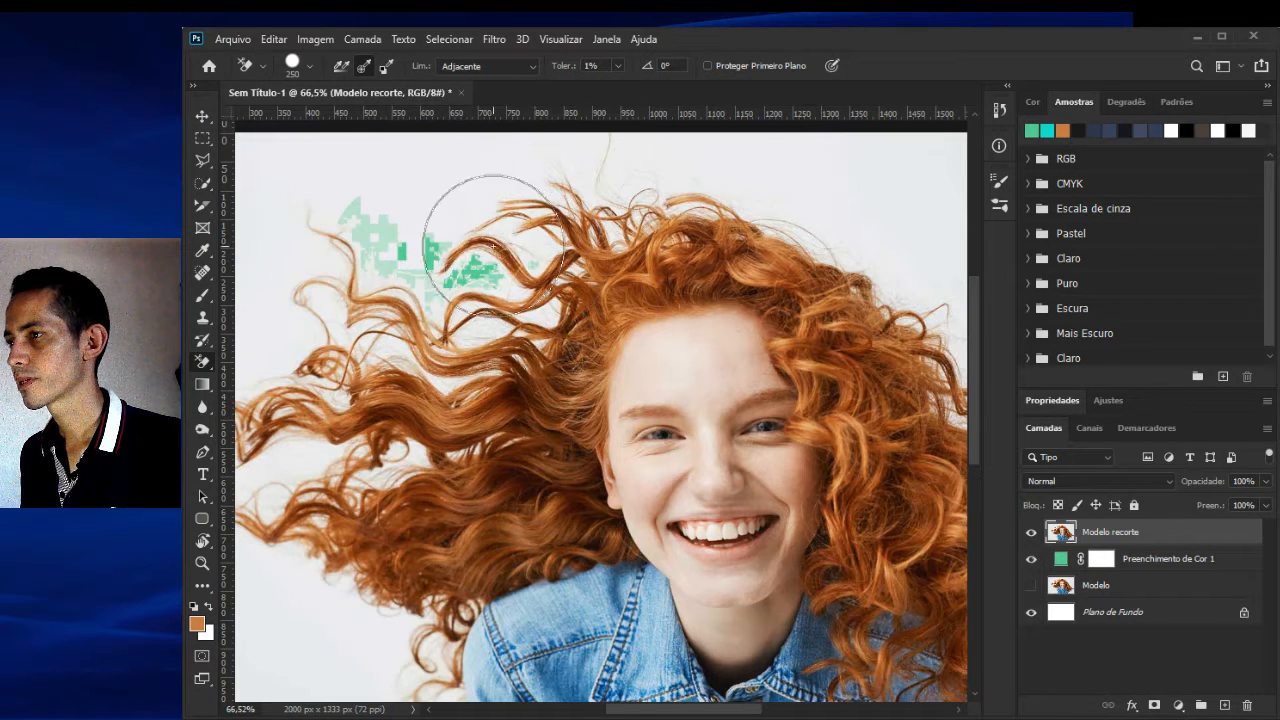
Examine the 1% tolerance erasure at pixel level and undo the test stroke.
{"action": "scroll", "coordinate": [391, 191], "scroll_direction": "up", "scroll_amount": 3}
{"action": "scroll", "coordinate": [388, 250], "scroll_direction": "up", "scroll_amount": 10}
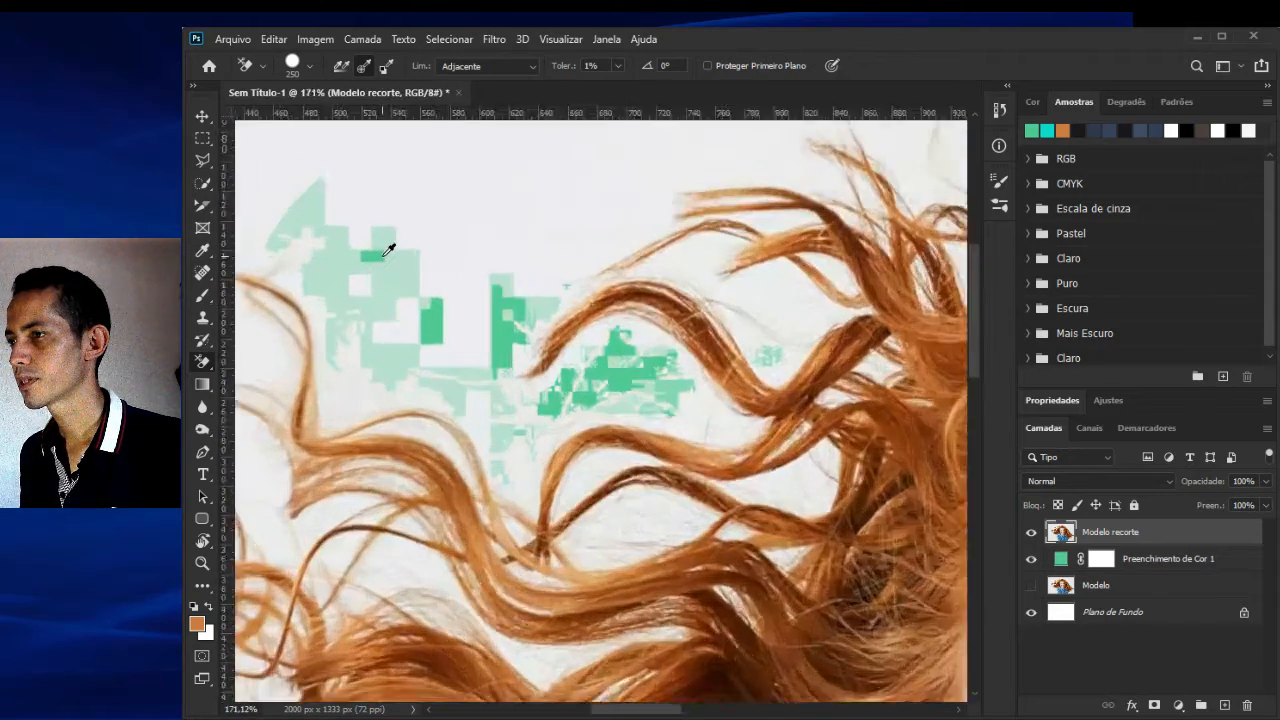
{"action": "scroll", "coordinate": [390, 252], "scroll_direction": "up", "scroll_amount": 4}
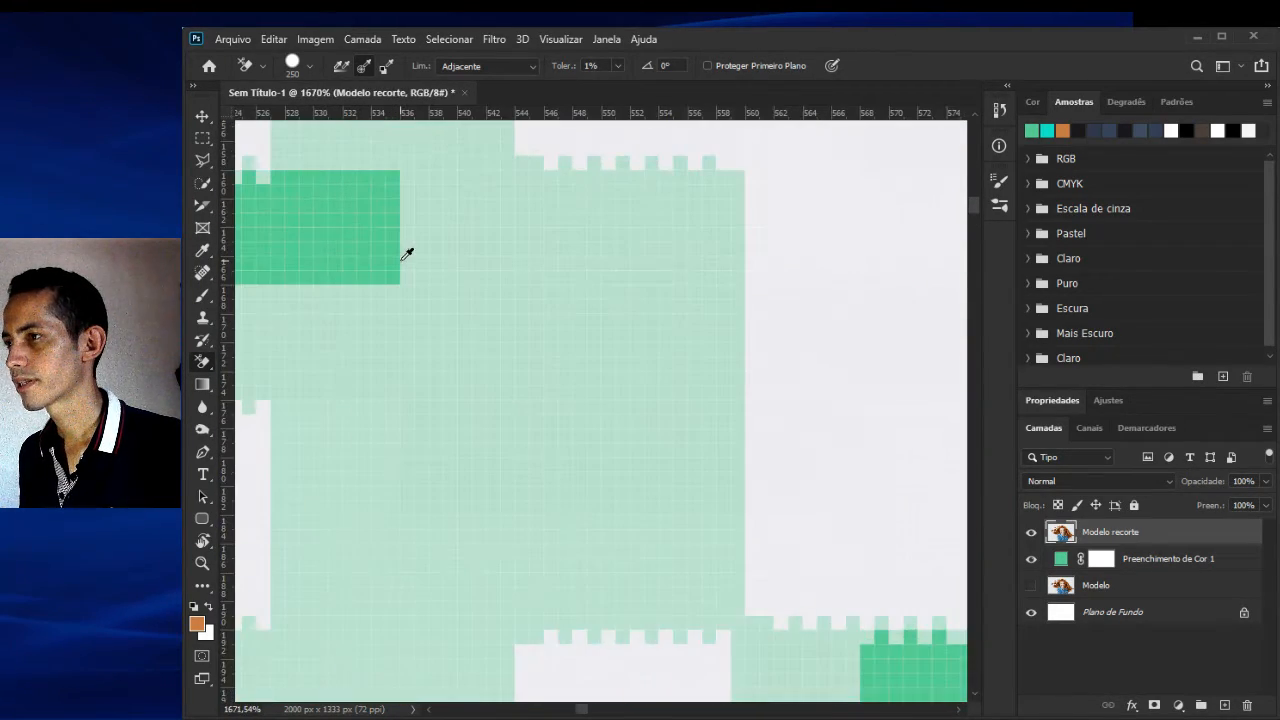
{"action": "left_click_drag", "start_coordinate": [543, 246], "coordinate": [700, 491]}
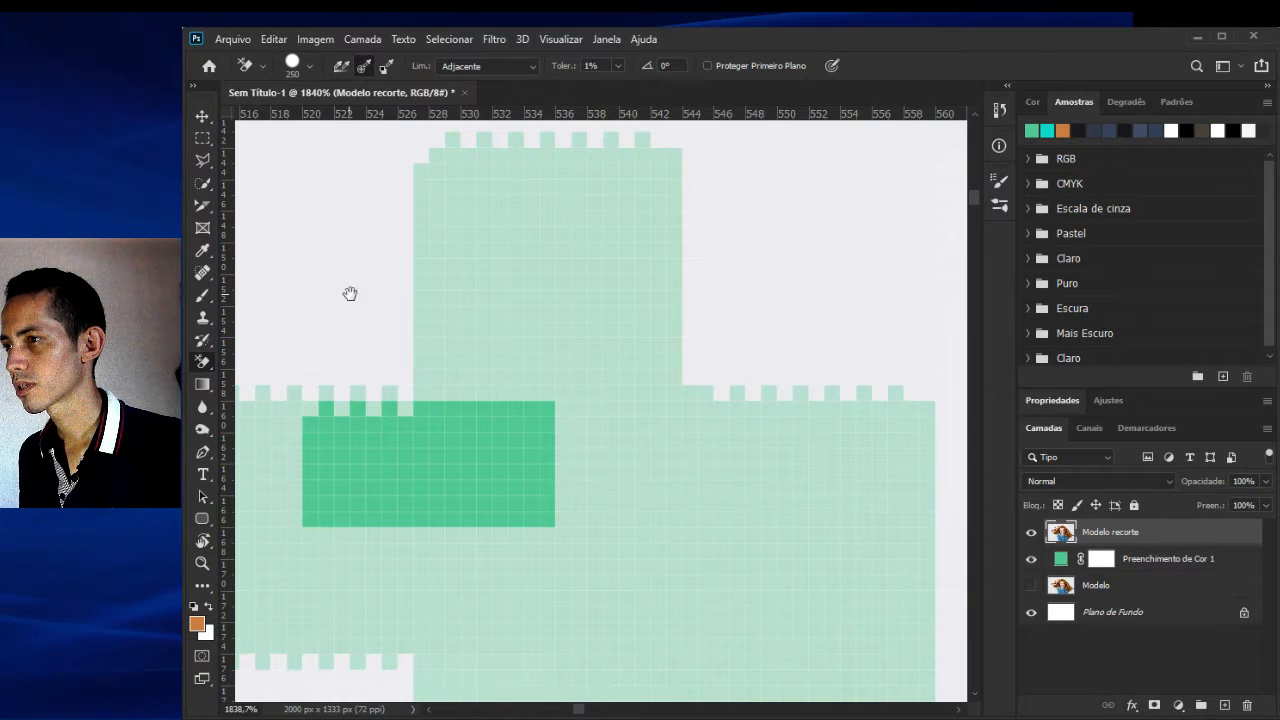
{"action": "left_click_drag", "start_coordinate": [350, 293], "coordinate": [400, 354]}
{"action": "scroll", "coordinate": [387, 301], "scroll_direction": "up", "scroll_amount": 3}
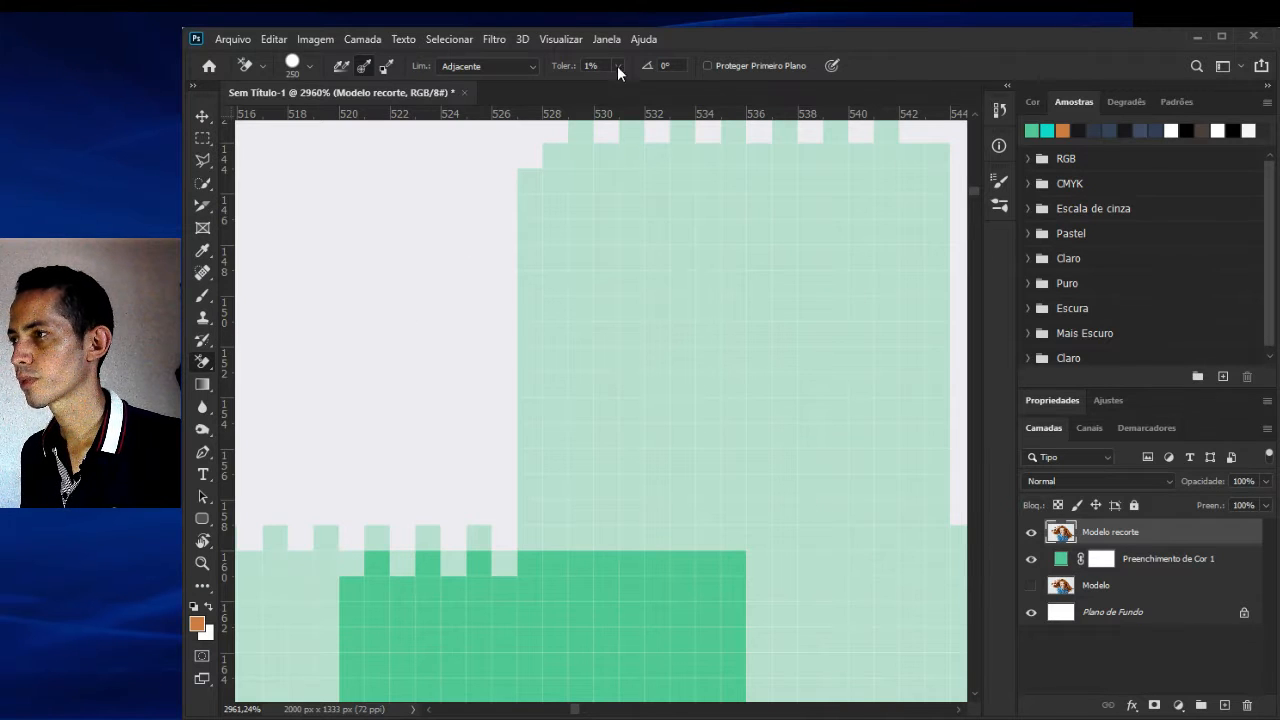
{"action": "scroll", "coordinate": [435, 328], "scroll_direction": "down", "scroll_amount": 5}
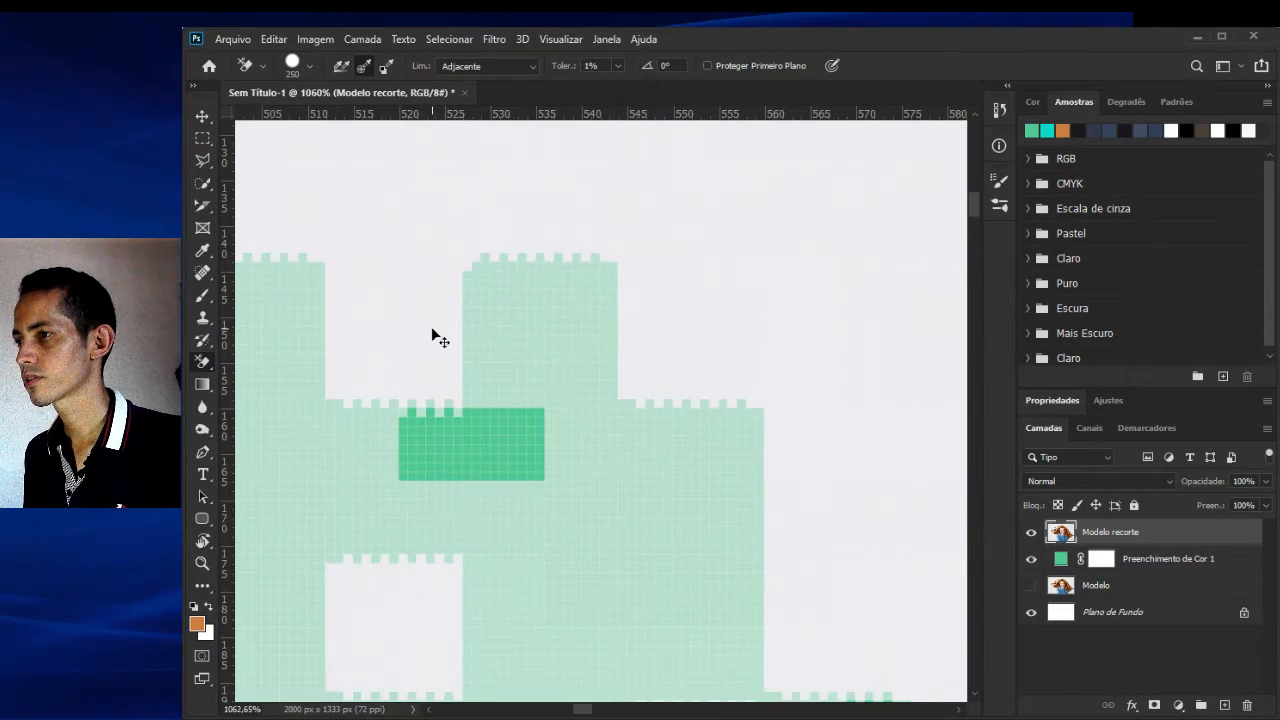
{"action": "scroll", "coordinate": [466, 320], "scroll_direction": "down", "scroll_amount": 3}
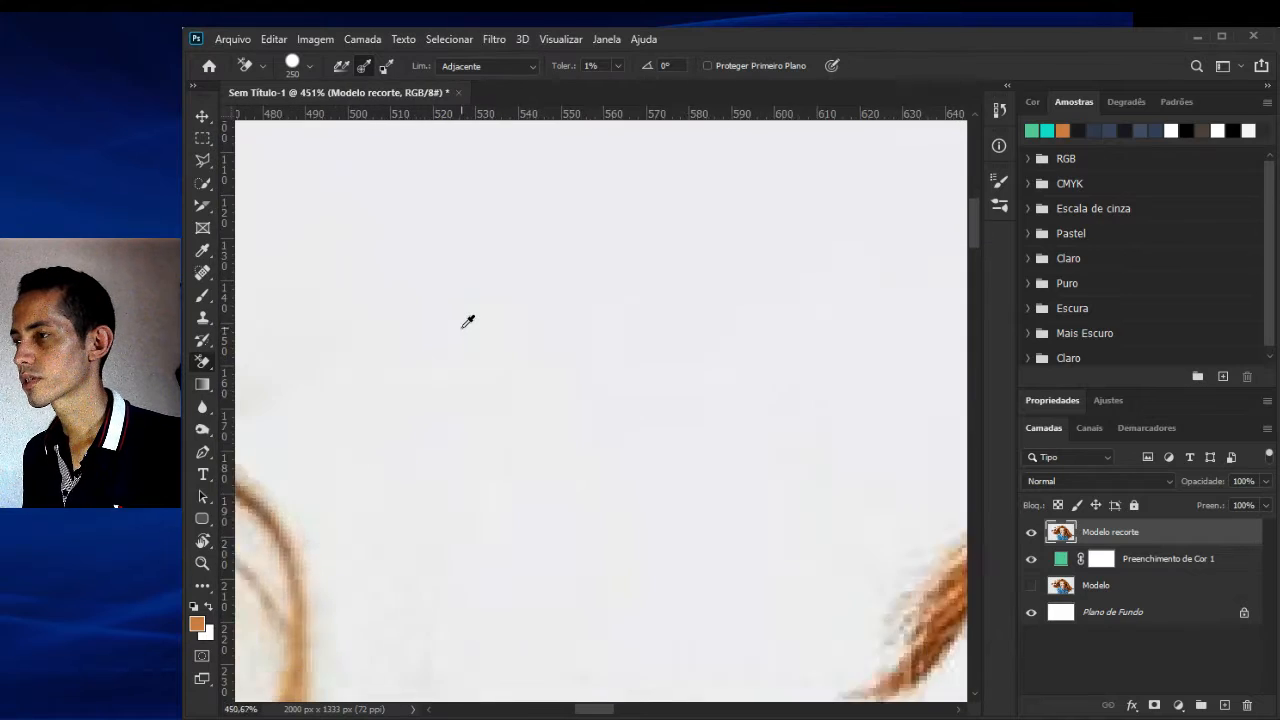
{"action": "scroll", "coordinate": [467, 321], "scroll_direction": "down", "scroll_amount": 7}
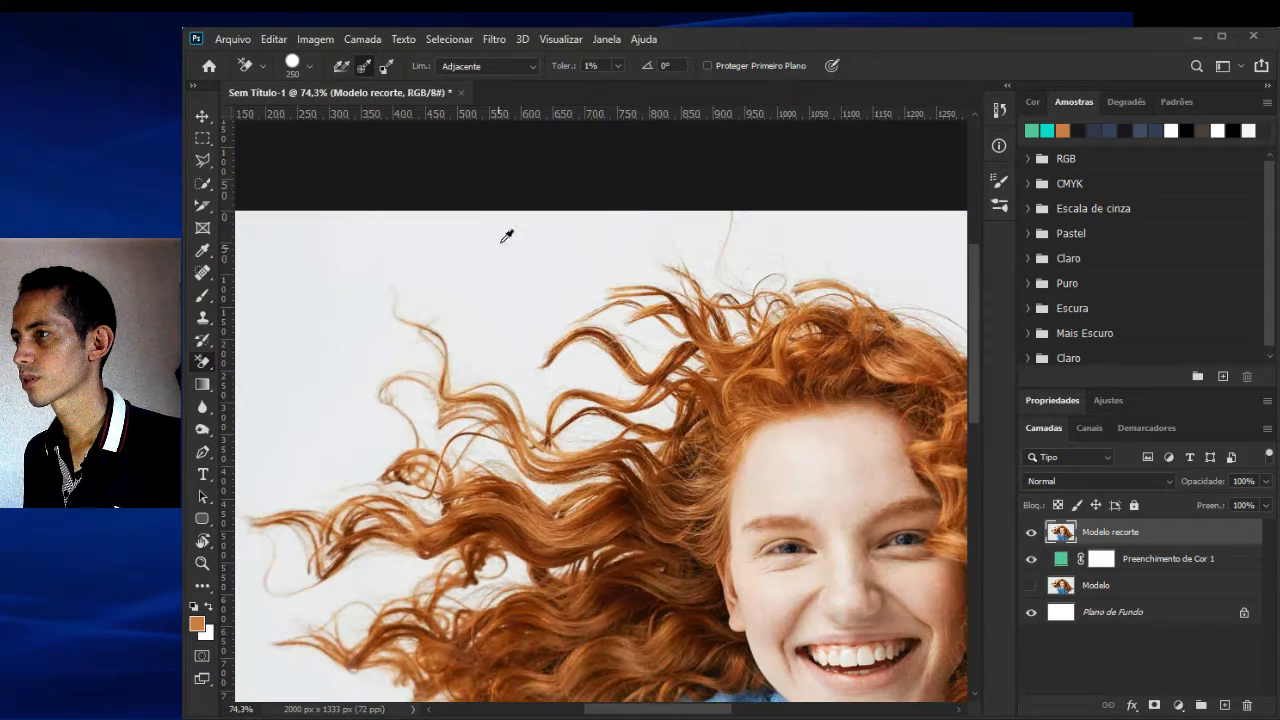
Set the Background Eraser tolerance to 37%.
{"action": "left_click", "coordinate": [619, 66]}
{"action": "left_click_drag", "start_coordinate": [622, 90], "coordinate": [646, 92]}
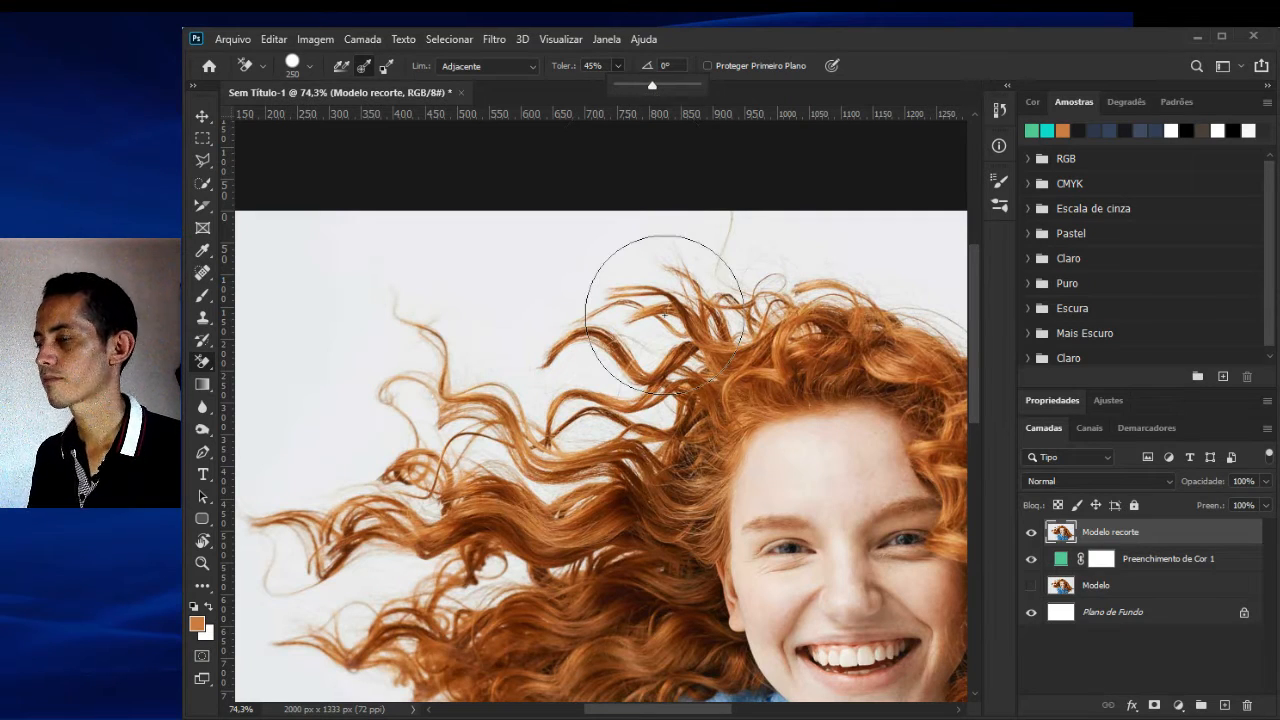
{"action": "key", "text": "space"}
{"action": "left_click_drag", "start_coordinate": [614, 349], "coordinate": [580, 263]}
{"action": "scroll", "coordinate": [524, 320], "scroll_direction": "down", "scroll_amount": 2}
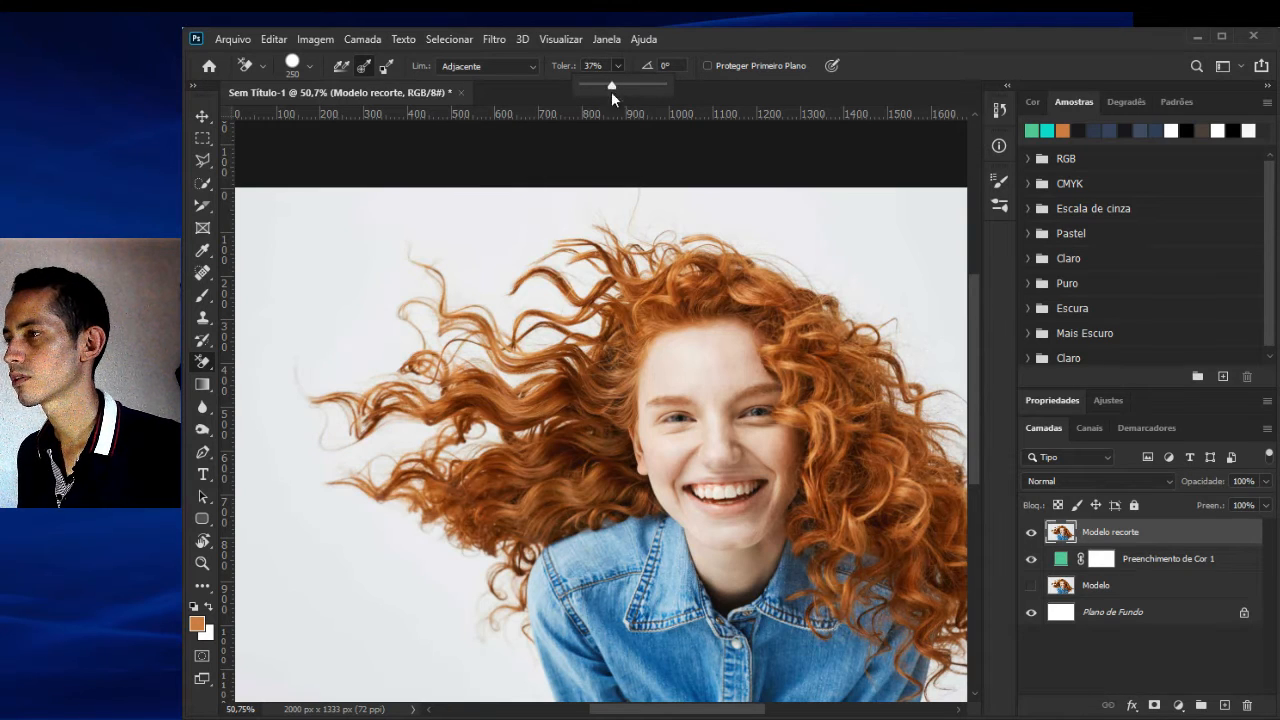
{"action": "scroll", "coordinate": [447, 250], "scroll_direction": "up", "scroll_amount": 1}
{"action": "scroll", "coordinate": [497, 270], "scroll_direction": "up", "scroll_amount": 1}
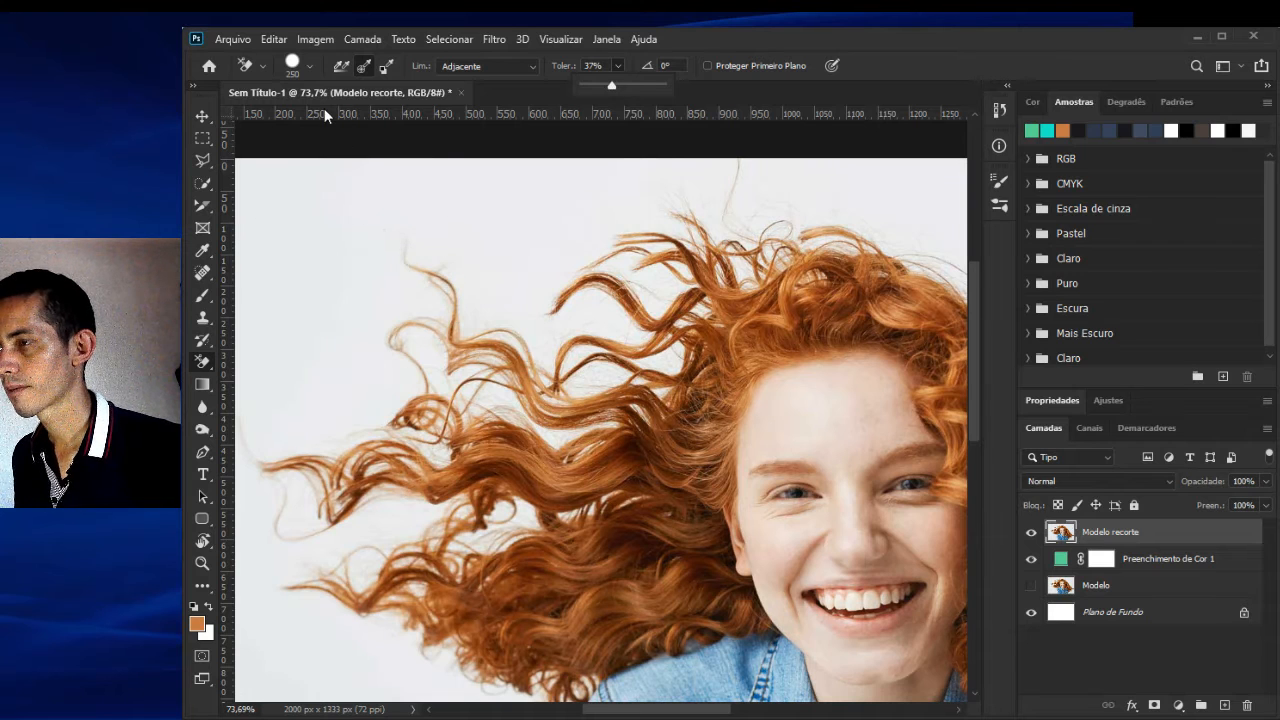
Erase the backdrop around the upper-left strands and along the top of the hair, including the gaps between curls.
{"action": "left_click", "coordinate": [321, 252]}
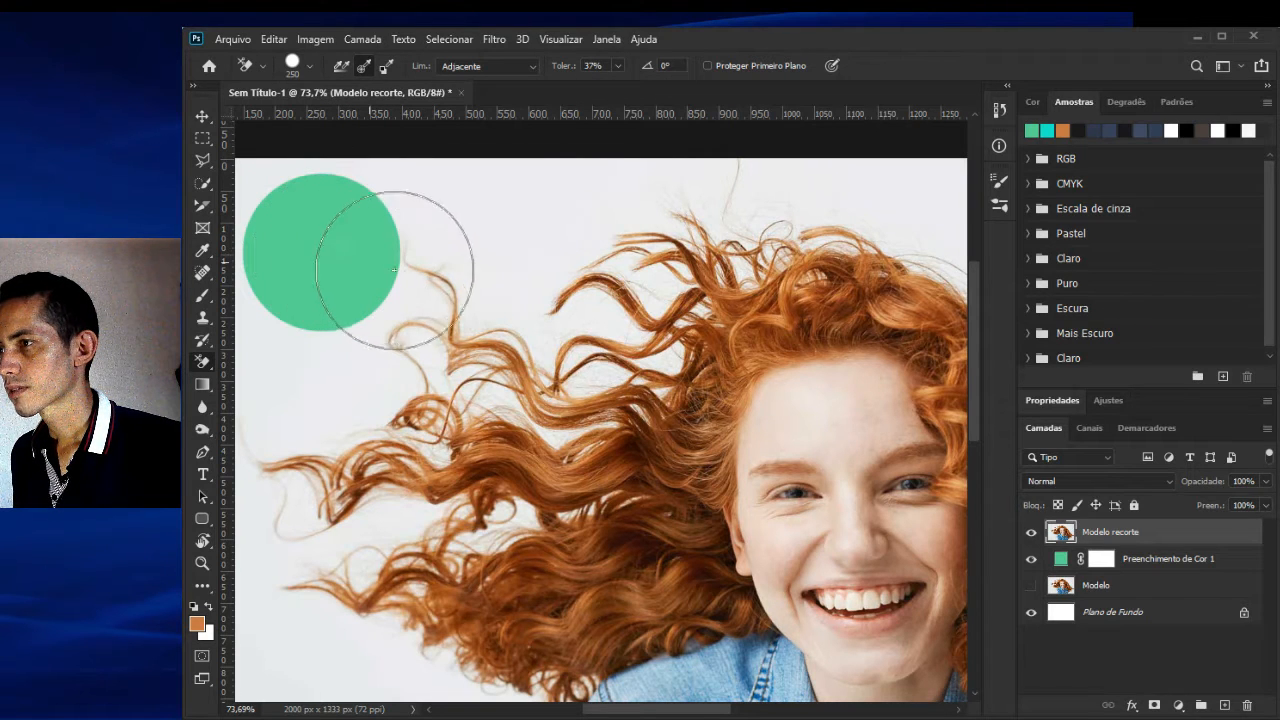
{"action": "mouse_move", "coordinate": [421, 271]}
{"action": "left_mouse_down"}
{"action": "mouse_move", "coordinate": [537, 329]}
{"action": "mouse_move", "coordinate": [633, 328]}
{"action": "mouse_move", "coordinate": [655, 322]}
{"action": "mouse_move", "coordinate": [665, 297]}
{"action": "mouse_move", "coordinate": [652, 283]}
{"action": "mouse_move", "coordinate": [600, 270]}
{"action": "mouse_move", "coordinate": [508, 277]}
{"action": "mouse_move", "coordinate": [607, 244]}
{"action": "mouse_move", "coordinate": [701, 242]}
{"action": "mouse_move", "coordinate": [675, 270]}
{"action": "mouse_move", "coordinate": [734, 235]}
{"action": "mouse_move", "coordinate": [815, 216]}
{"action": "mouse_move", "coordinate": [756, 214]}
{"action": "mouse_move", "coordinate": [740, 270]}
{"action": "mouse_move", "coordinate": [706, 260]}
{"action": "mouse_move", "coordinate": [789, 253]}
{"action": "mouse_move", "coordinate": [775, 246]}
{"action": "mouse_move", "coordinate": [769, 286]}
{"action": "mouse_move", "coordinate": [733, 289]}
{"action": "mouse_move", "coordinate": [671, 328]}
{"action": "mouse_move", "coordinate": [662, 247]}
{"action": "mouse_move", "coordinate": [675, 244]}
{"action": "mouse_move", "coordinate": [649, 211]}
{"action": "mouse_move", "coordinate": [592, 203]}
{"action": "mouse_move", "coordinate": [516, 218]}
{"action": "mouse_move", "coordinate": [466, 270]}
{"action": "mouse_move", "coordinate": [628, 363]}
{"action": "mouse_move", "coordinate": [676, 355]}
{"action": "mouse_move", "coordinate": [635, 390]}
{"action": "mouse_move", "coordinate": [411, 366]}
{"action": "mouse_move", "coordinate": [490, 327]}
{"action": "mouse_move", "coordinate": [522, 370]}
{"action": "mouse_move", "coordinate": [504, 385]}
{"action": "mouse_move", "coordinate": [466, 374]}
{"action": "mouse_move", "coordinate": [481, 396]}
{"action": "mouse_move", "coordinate": [571, 437]}
{"action": "mouse_move", "coordinate": [670, 400]}
{"action": "mouse_move", "coordinate": [633, 410]}
{"action": "mouse_move", "coordinate": [580, 360]}
{"action": "mouse_move", "coordinate": [465, 340]}
{"action": "mouse_move", "coordinate": [520, 375]}
{"action": "mouse_move", "coordinate": [630, 415]}
{"action": "mouse_move", "coordinate": [652, 410]}
{"action": "mouse_move", "coordinate": [635, 395]}
{"action": "mouse_move", "coordinate": [630, 345]}
{"action": "mouse_move", "coordinate": [645, 330]}
{"action": "mouse_move", "coordinate": [672, 338]}
{"action": "mouse_move", "coordinate": [666, 320]}
{"action": "mouse_move", "coordinate": [712, 283]}
{"action": "mouse_move", "coordinate": [701, 251]}
{"action": "mouse_move", "coordinate": [828, 200]}
{"action": "mouse_move", "coordinate": [843, 214]}
{"action": "mouse_move", "coordinate": [786, 206]}
{"action": "mouse_move", "coordinate": [770, 242]}
{"action": "mouse_move", "coordinate": [790, 212]}
{"action": "mouse_move", "coordinate": [805, 228]}
{"action": "mouse_move", "coordinate": [447, 203]}
{"action": "mouse_move", "coordinate": [345, 230]}
{"action": "mouse_move", "coordinate": [410, 430]}
{"action": "mouse_move", "coordinate": [441, 455]}
{"action": "left_mouse_up"}
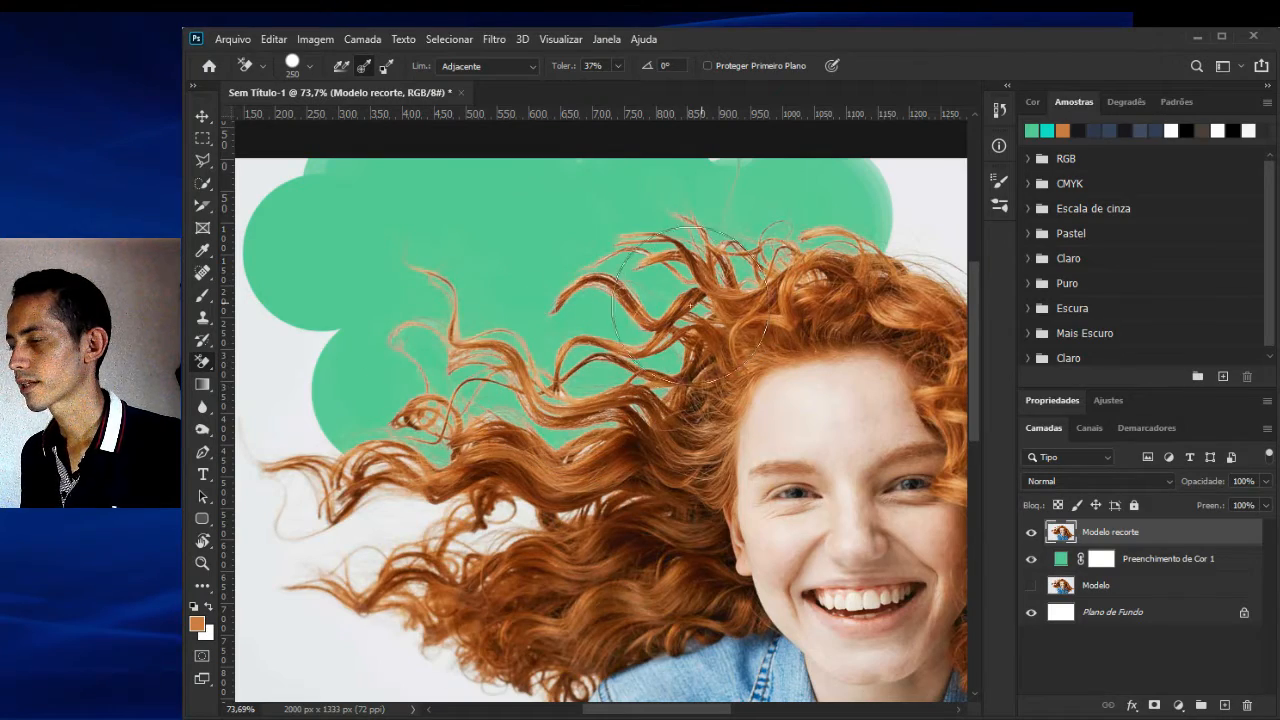
{"action": "scroll", "coordinate": [614, 349], "scroll_direction": "up", "scroll_amount": 6}
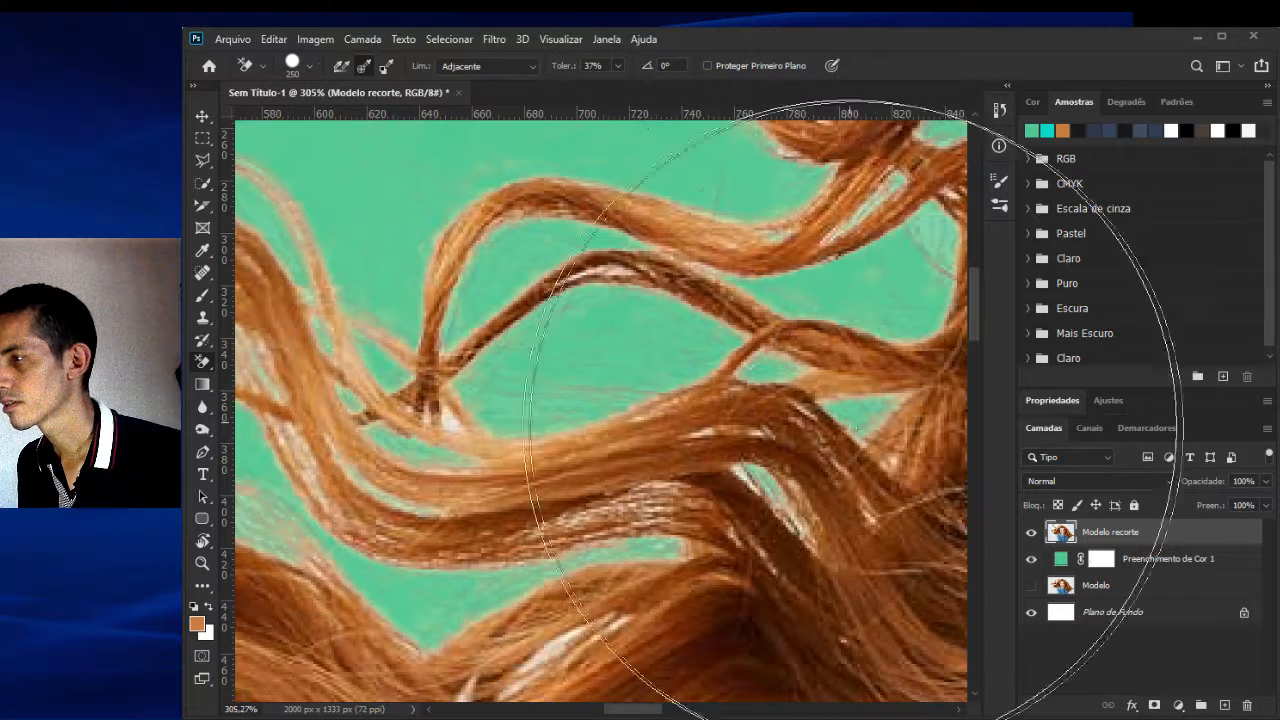
Change the Preenchimento de Cor 1 fill to the pale aqua green c1e8dd.
{"action": "double_click", "coordinate": [1060, 563]}
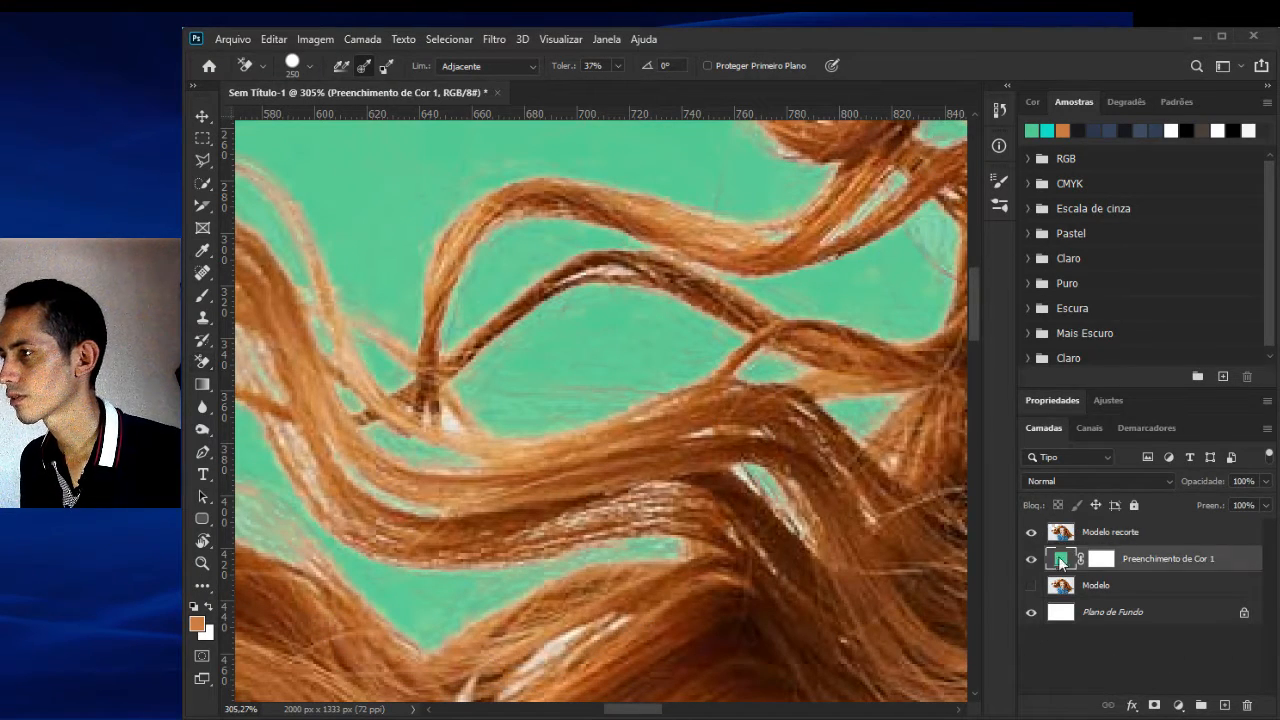
{"action": "mouse_move", "coordinate": [1049, 432]}
{"action": "left_mouse_down"}
{"action": "mouse_move", "coordinate": [1055, 395]}
{"action": "mouse_move", "coordinate": [1051, 433]}
{"action": "left_mouse_up"}
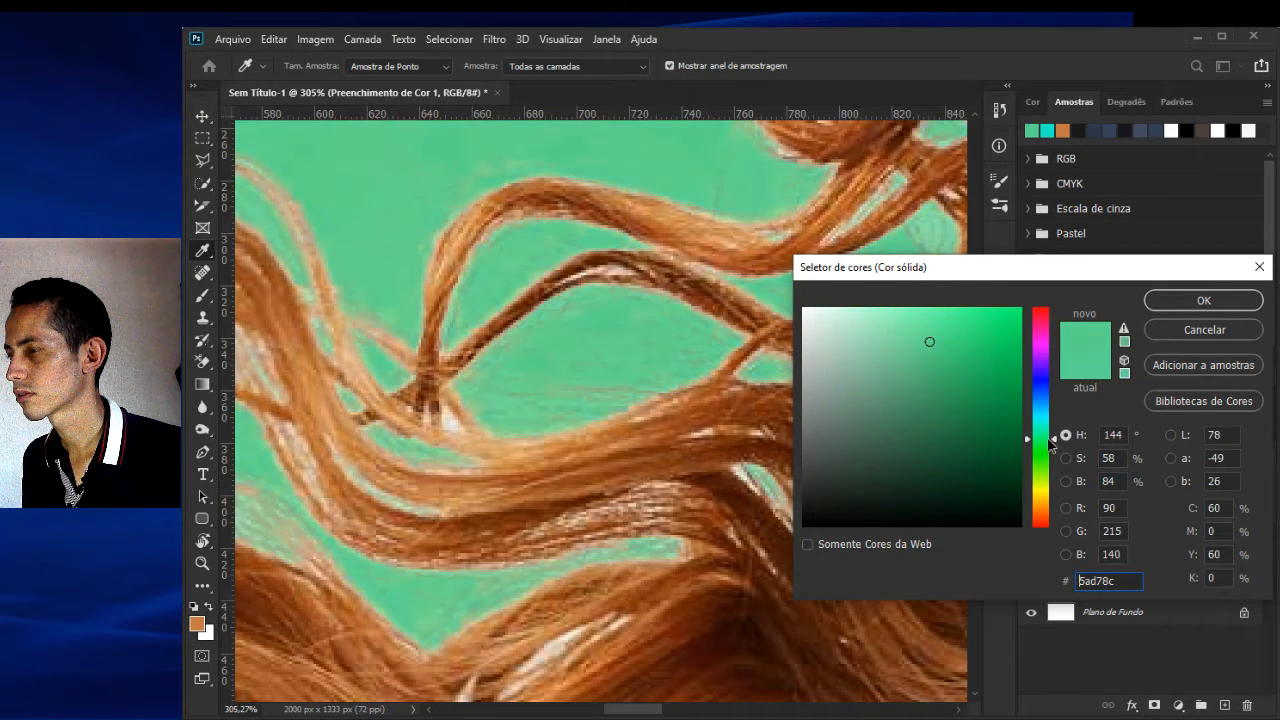
{"action": "mouse_move", "coordinate": [882, 325]}
{"action": "left_mouse_down"}
{"action": "mouse_move", "coordinate": [851, 306]}
{"action": "mouse_move", "coordinate": [842, 326]}
{"action": "left_mouse_up"}
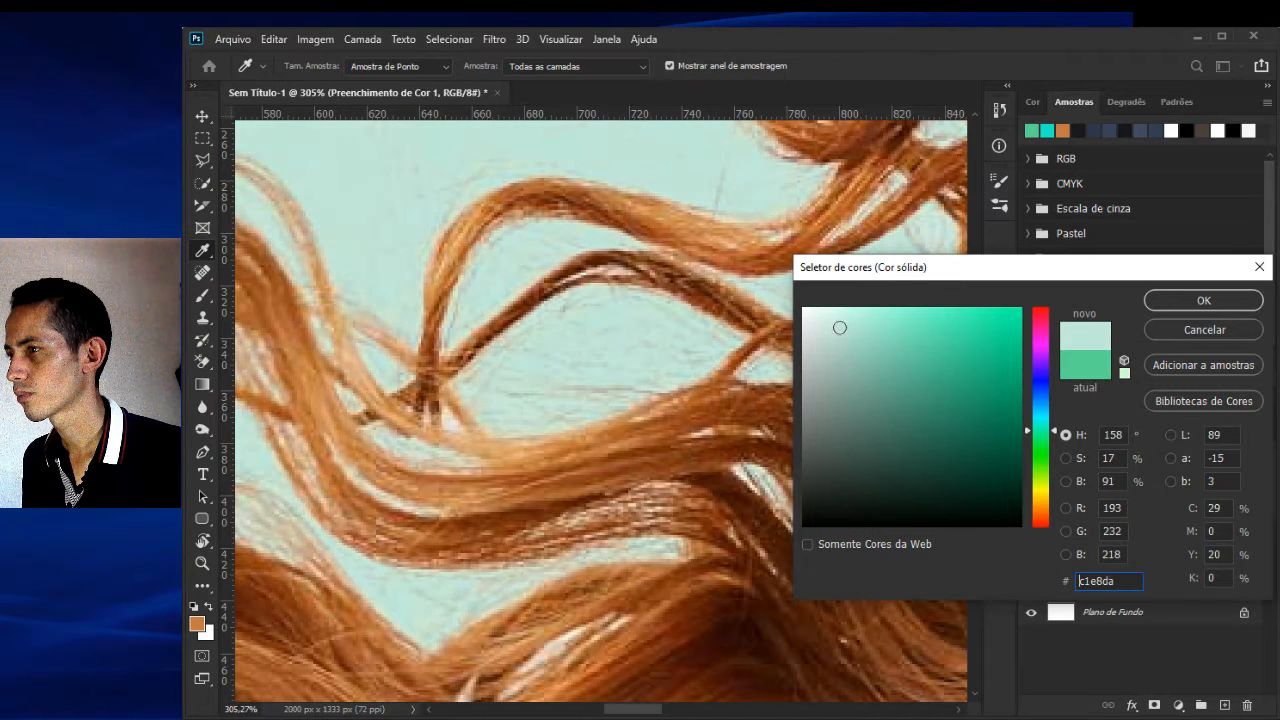
{"action": "left_click_drag", "start_coordinate": [1048, 414], "coordinate": [1046, 428]}
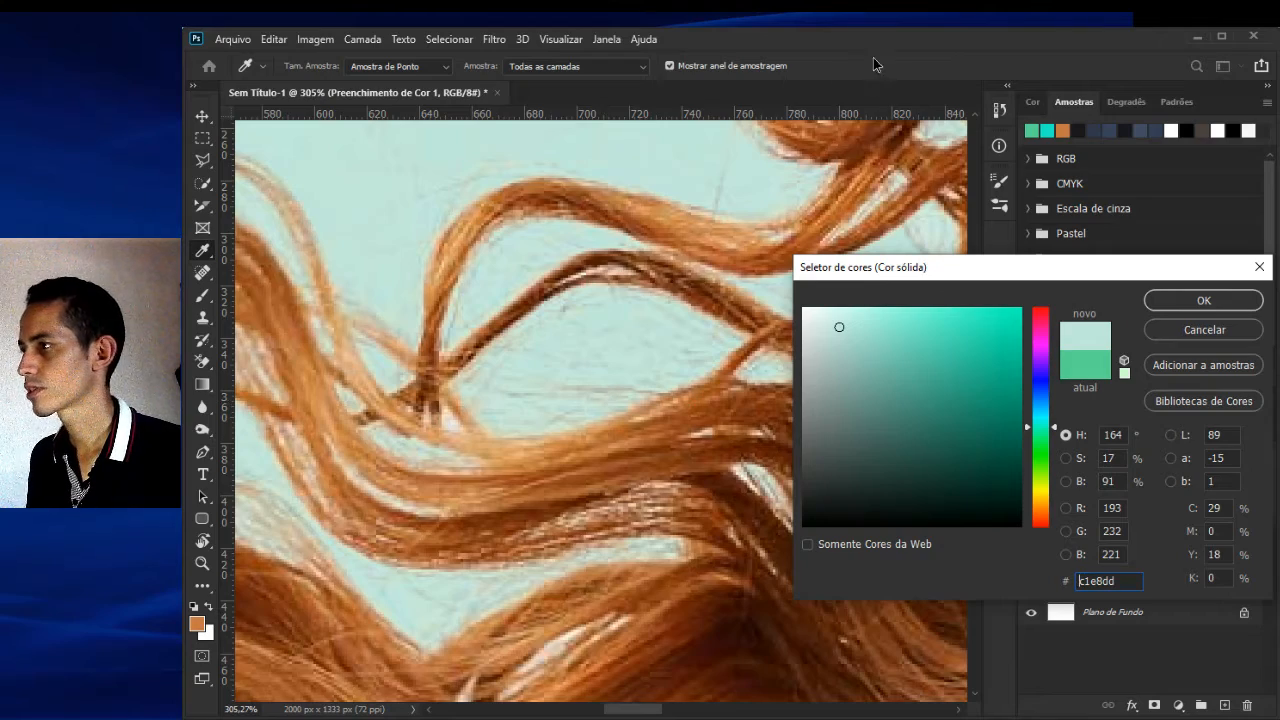
{"action": "left_click", "coordinate": [1200, 301]}
Return to the Modelo recorte layer and erase the backdrop in the gap between the middle and lower left-hand curls.
{"action": "scroll", "coordinate": [512, 320], "scroll_direction": "down", "scroll_amount": 5}
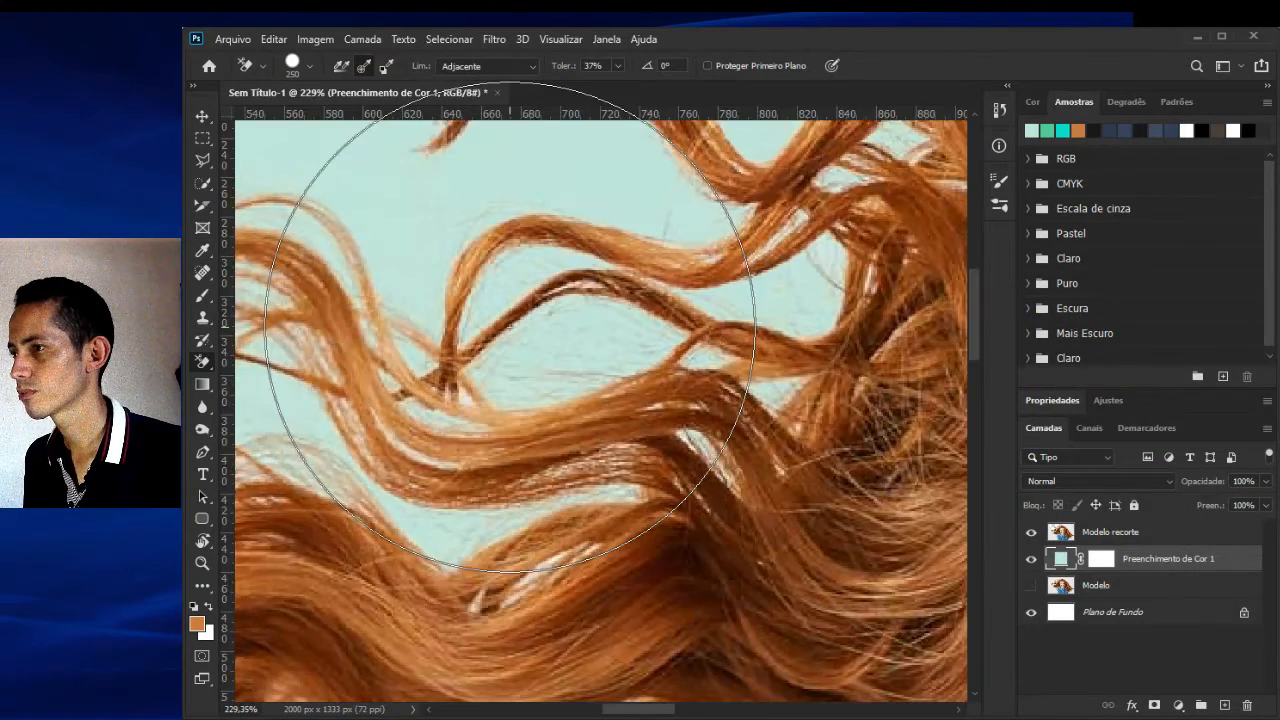
{"action": "scroll", "coordinate": [516, 320], "scroll_direction": "down", "scroll_amount": 5}
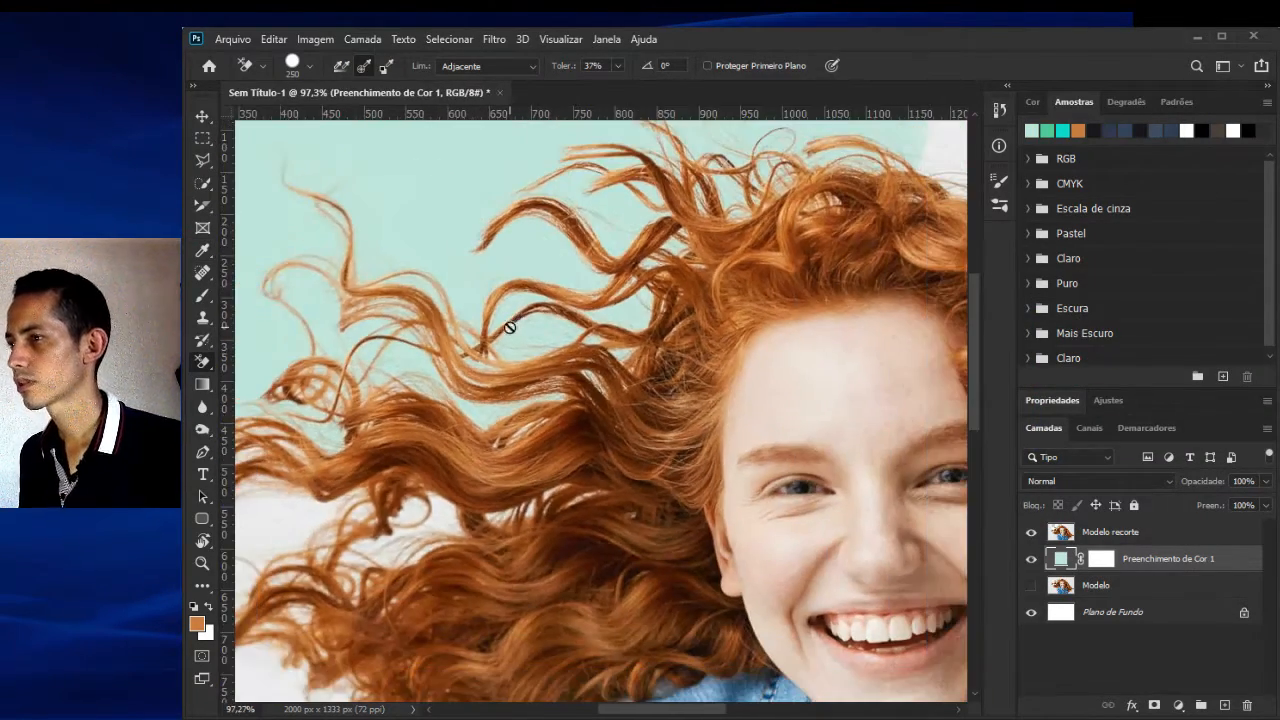
{"action": "left_click_drag", "start_coordinate": [506, 381], "coordinate": [602, 271]}
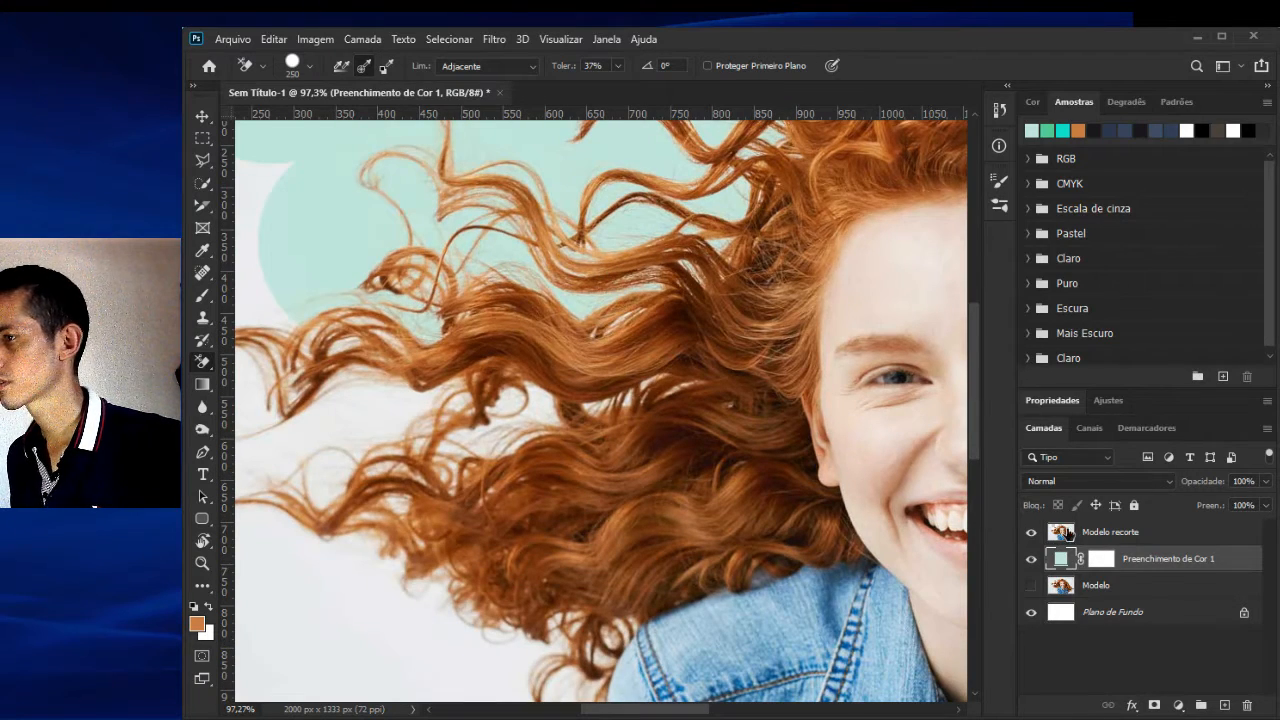
{"action": "left_click", "coordinate": [1068, 533]}
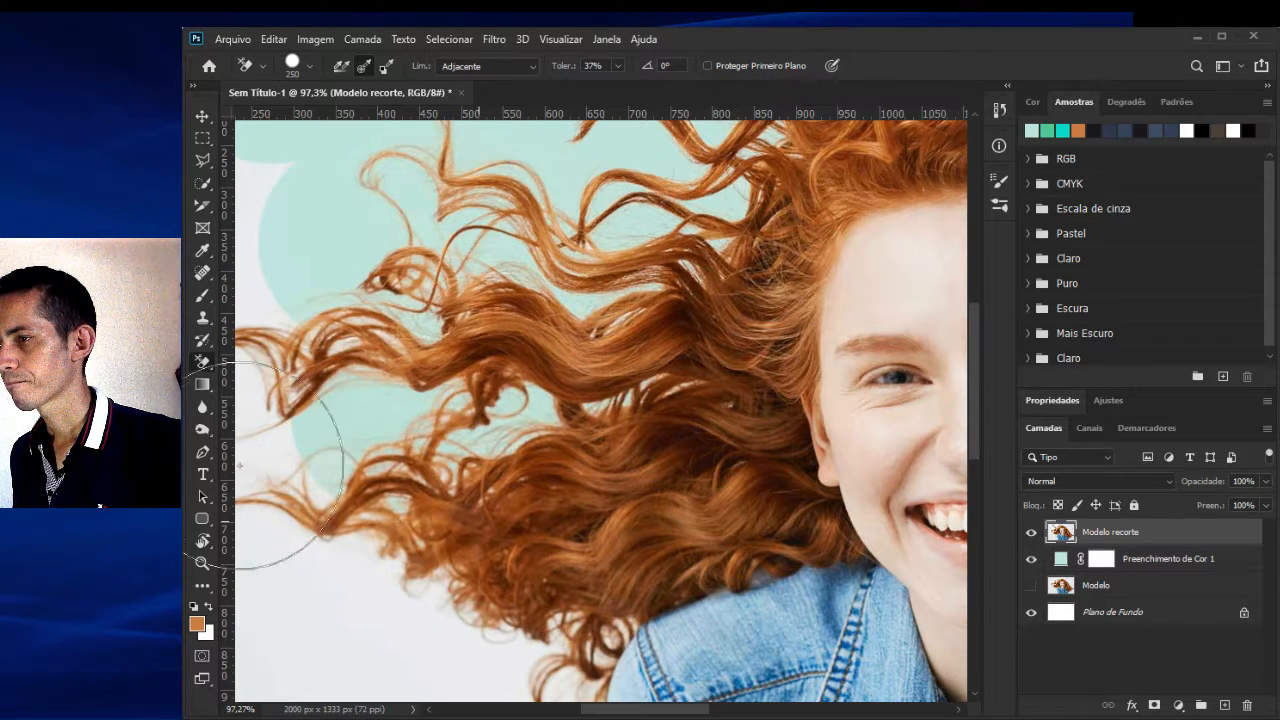
Erase the backdrop beneath the lower left-hand curls, from the canvas edge to the hair above the shoulder.
{"action": "mouse_move", "coordinate": [266, 434]}
{"action": "left_mouse_down"}
{"action": "mouse_move", "coordinate": [749, 183]}
{"action": "mouse_move", "coordinate": [686, 251]}
{"action": "left_mouse_up"}
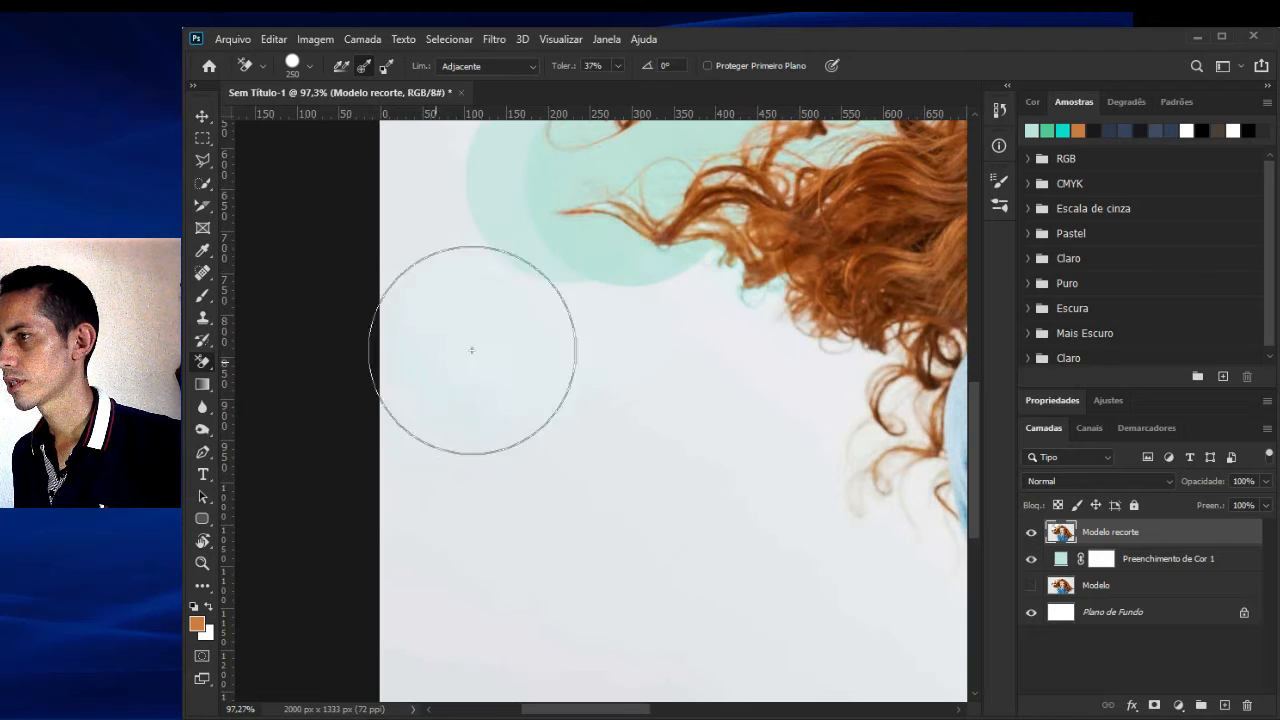
{"action": "mouse_move", "coordinate": [471, 350]}
{"action": "left_mouse_down"}
{"action": "mouse_move", "coordinate": [597, 326]}
{"action": "mouse_move", "coordinate": [690, 340]}
{"action": "left_mouse_up"}
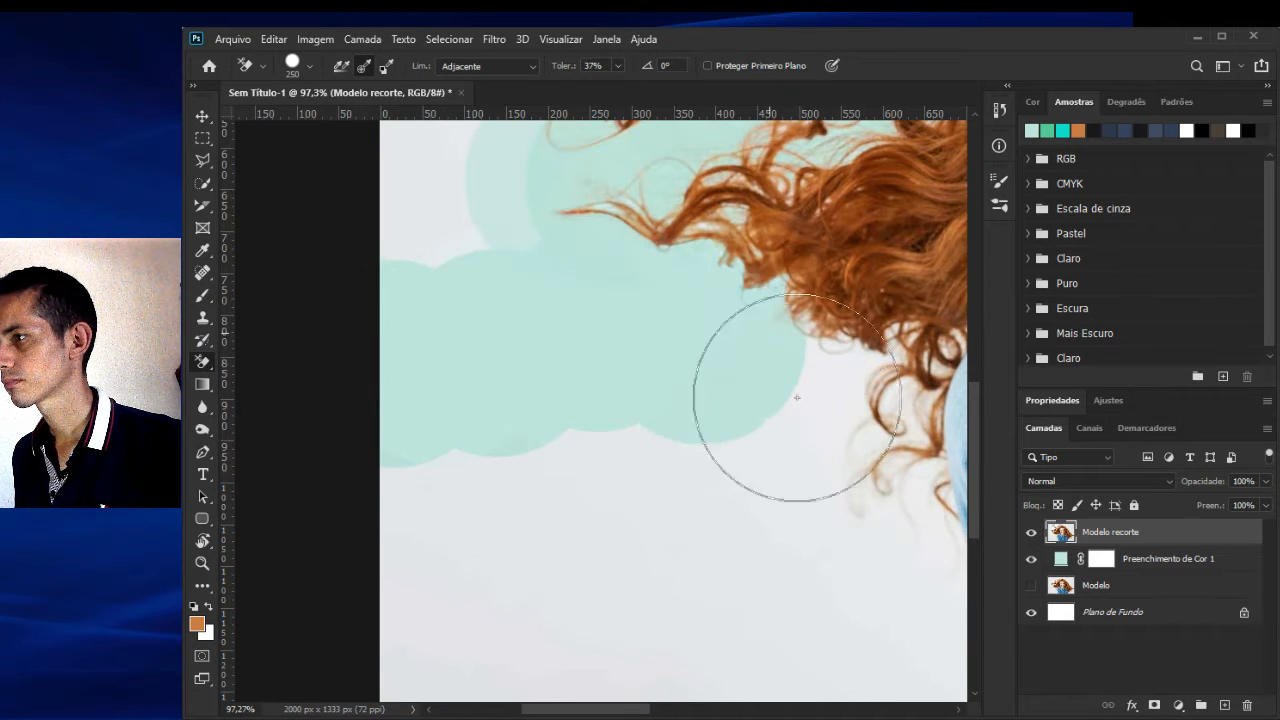
{"action": "left_click_drag", "start_coordinate": [797, 397], "coordinate": [814, 371]}
Erase the backdrop around the loose curls beside the left-hand shoulder and down along the denim sleeve to the canvas's lower edge.
{"action": "left_click_drag", "start_coordinate": [806, 434], "coordinate": [289, 354]}
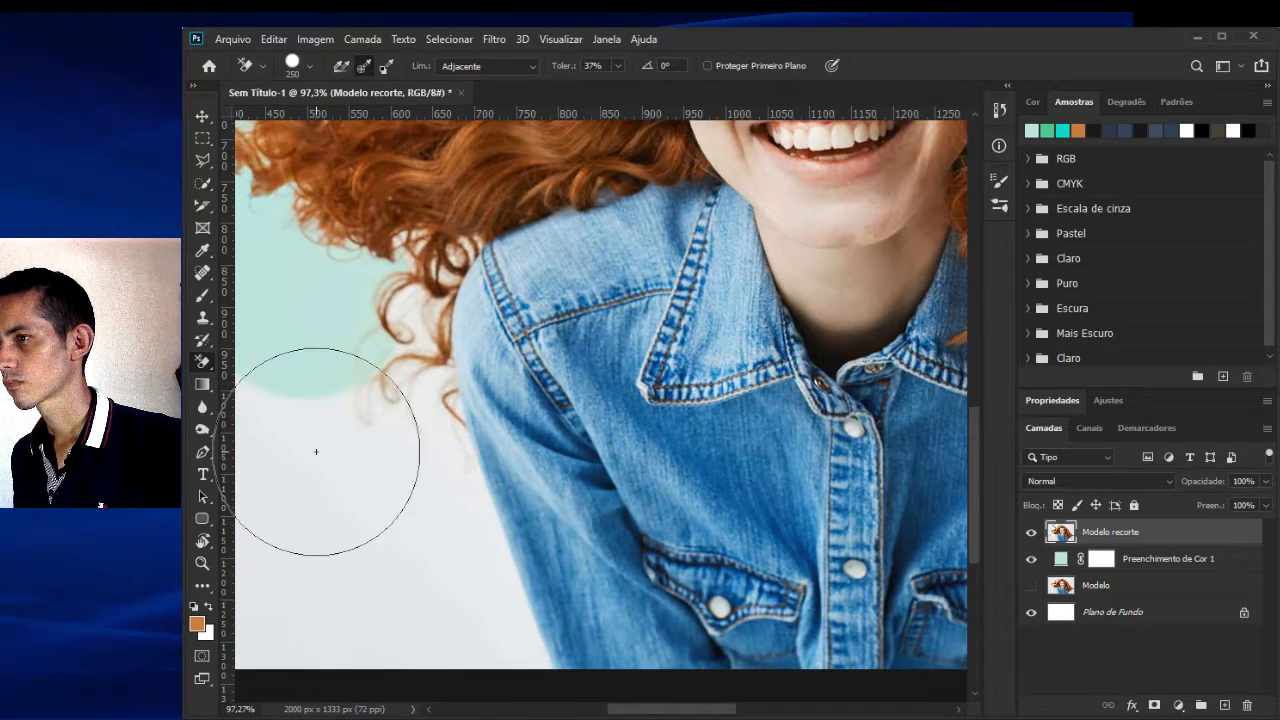
{"action": "left_click_drag", "start_coordinate": [316, 452], "coordinate": [329, 400]}
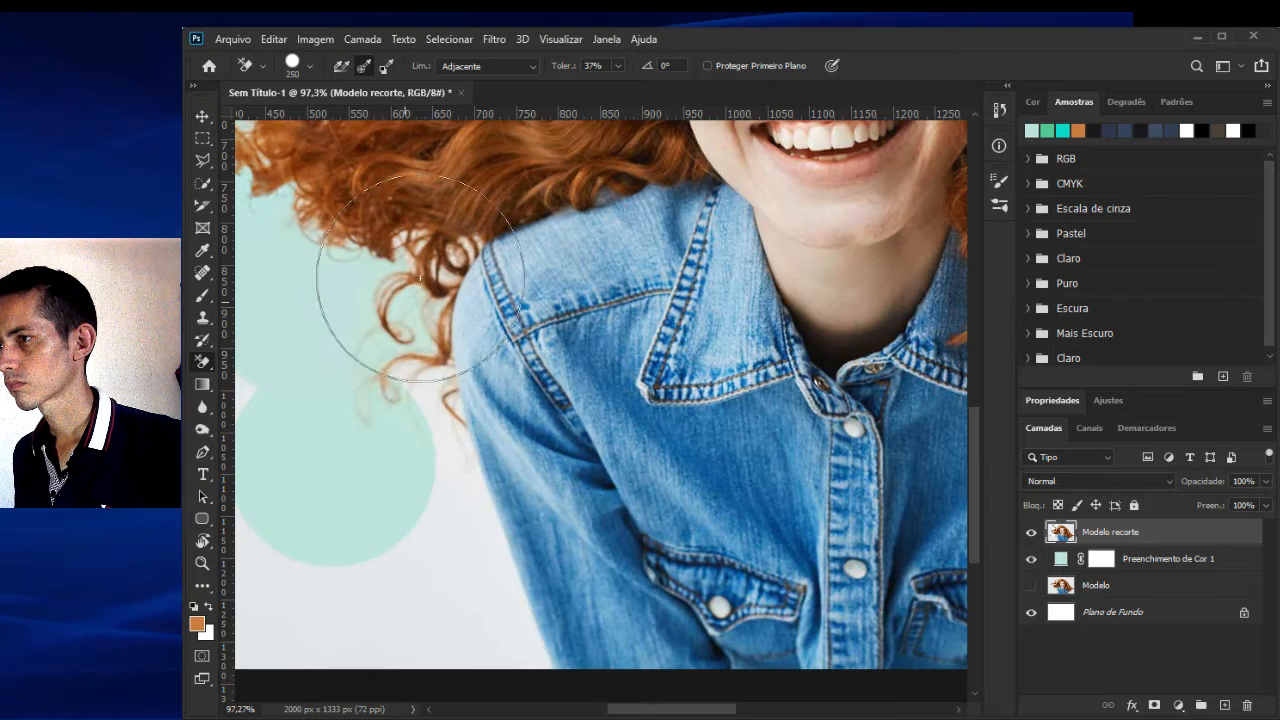
{"action": "left_click_drag", "start_coordinate": [386, 314], "coordinate": [400, 563]}
{"action": "mouse_move", "coordinate": [464, 523]}
{"action": "left_mouse_down"}
{"action": "mouse_move", "coordinate": [456, 441]}
{"action": "mouse_move", "coordinate": [503, 227]}
{"action": "left_mouse_up"}
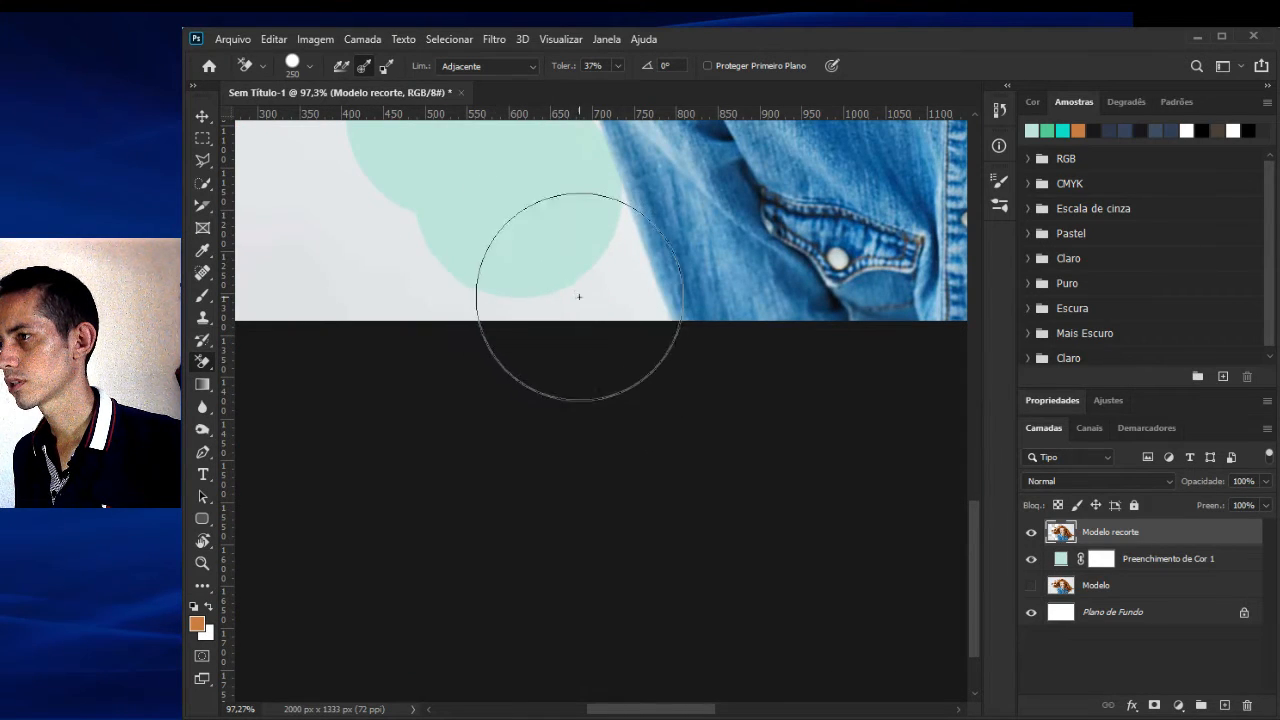
{"action": "mouse_move", "coordinate": [578, 296]}
{"action": "left_mouse_down"}
{"action": "mouse_move", "coordinate": [542, 303]}
{"action": "mouse_move", "coordinate": [559, 230]}
{"action": "mouse_move", "coordinate": [656, 228]}
{"action": "mouse_move", "coordinate": [606, 204]}
{"action": "left_mouse_up"}
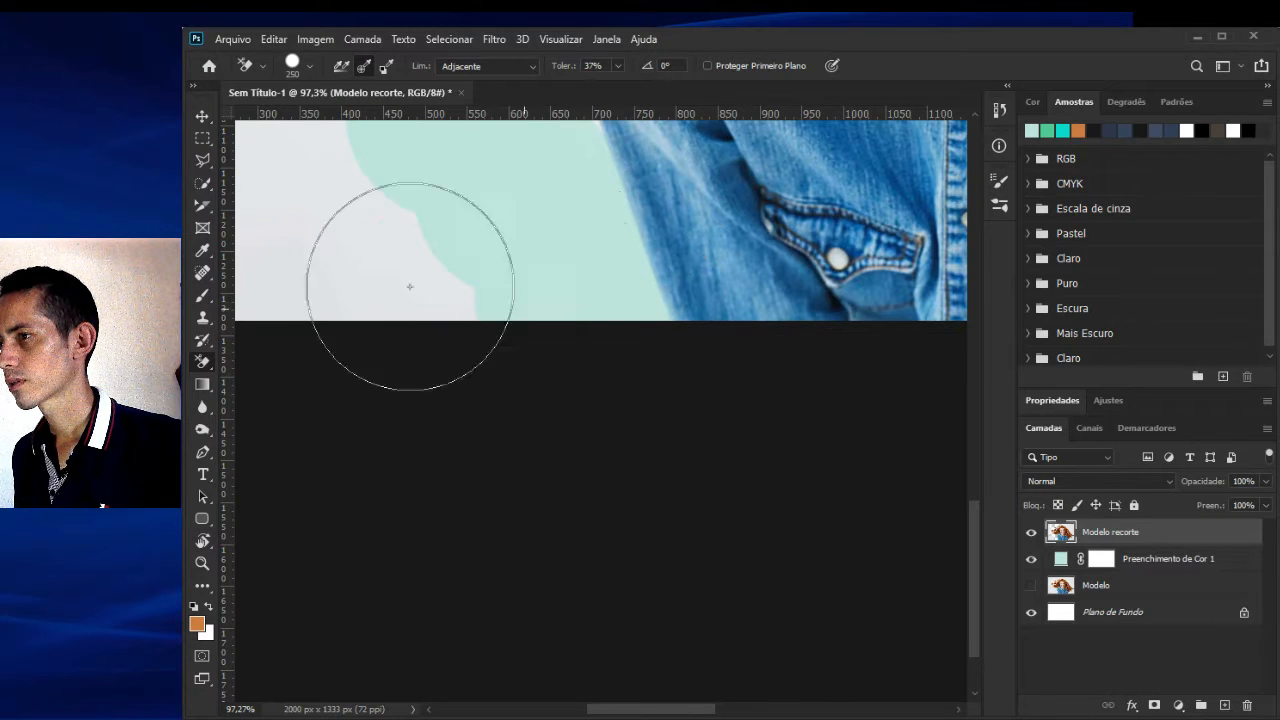
Erase the remaining backdrop in the lower-left corner of the photo, beside the denim sleeve.
{"action": "left_click_drag", "start_coordinate": [369, 266], "coordinate": [583, 380]}
{"action": "mouse_move", "coordinate": [337, 331]}
{"action": "left_mouse_down"}
{"action": "mouse_move", "coordinate": [500, 311]}
{"action": "mouse_move", "coordinate": [566, 274]}
{"action": "left_mouse_up"}
{"action": "scroll", "coordinate": [412, 297], "scroll_direction": "down", "scroll_amount": 4}
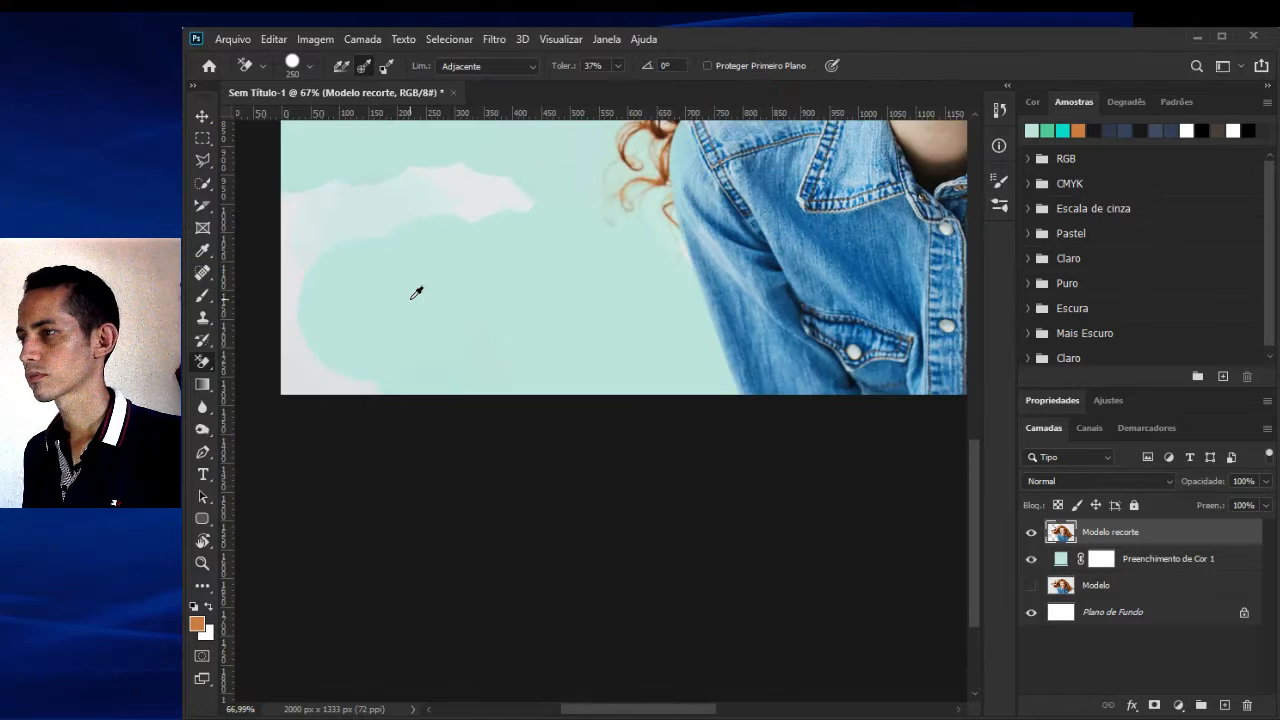
{"action": "scroll", "coordinate": [416, 293], "scroll_direction": "down", "scroll_amount": 2}
{"action": "mouse_move", "coordinate": [429, 266]}
{"action": "left_mouse_down"}
{"action": "mouse_move", "coordinate": [444, 220]}
{"action": "mouse_move", "coordinate": [390, 219]}
{"action": "mouse_move", "coordinate": [339, 272]}
{"action": "mouse_move", "coordinate": [319, 349]}
{"action": "mouse_move", "coordinate": [369, 371]}
{"action": "left_mouse_up"}
Erase the leftover backdrop patches around the tips of the left-hand strands and in the photo's upper-left corner.
{"action": "left_click_drag", "start_coordinate": [469, 308], "coordinate": [362, 539]}
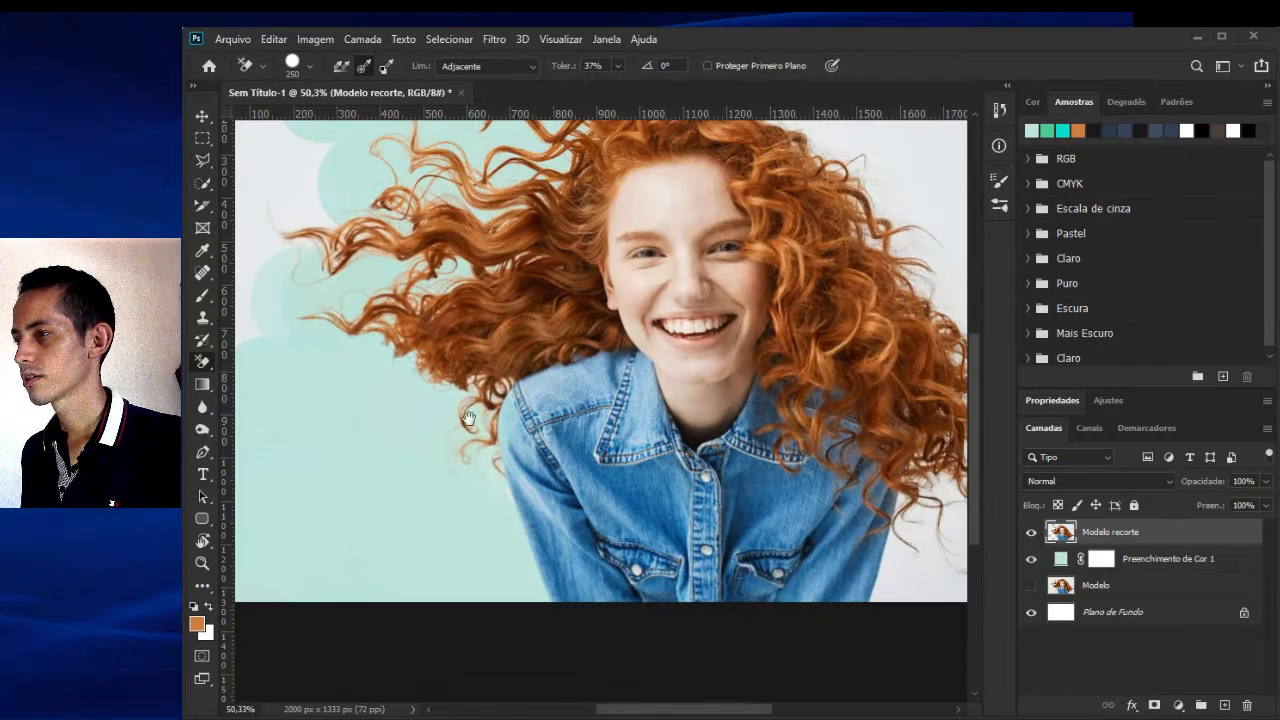
{"action": "mouse_move", "coordinate": [469, 418]}
{"action": "left_mouse_down"}
{"action": "mouse_move", "coordinate": [632, 418]}
{"action": "mouse_move", "coordinate": [624, 461]}
{"action": "left_mouse_up"}
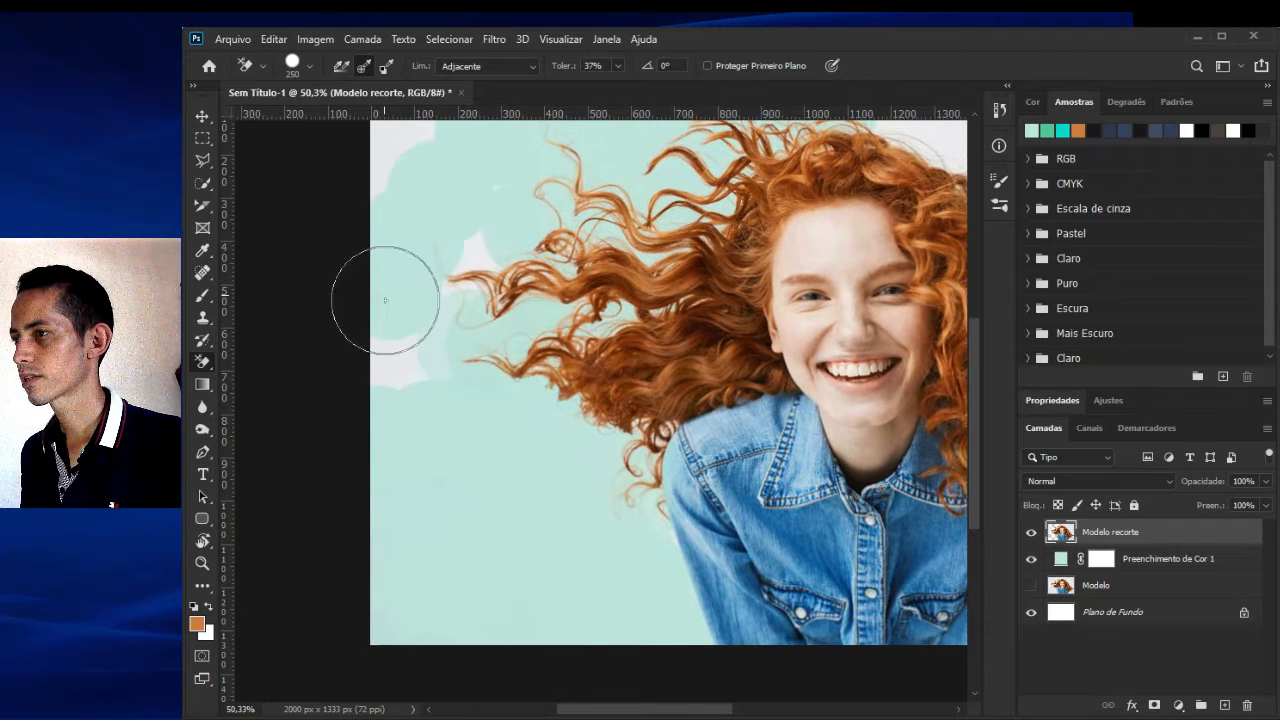
{"action": "left_click", "coordinate": [464, 250]}
{"action": "left_click", "coordinate": [426, 338]}
{"action": "left_click_drag", "start_coordinate": [478, 274], "coordinate": [410, 454]}
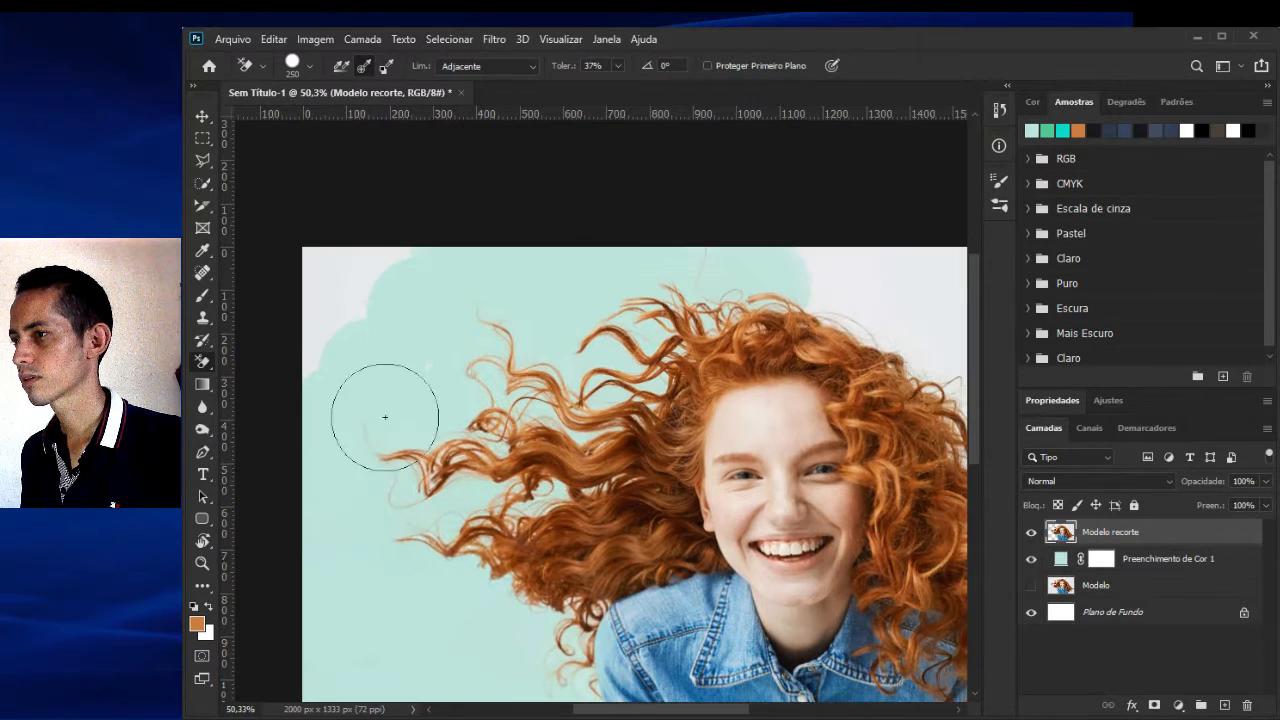
{"action": "left_click", "coordinate": [335, 292]}
{"action": "left_click", "coordinate": [383, 269]}
{"action": "left_click", "coordinate": [317, 366]}
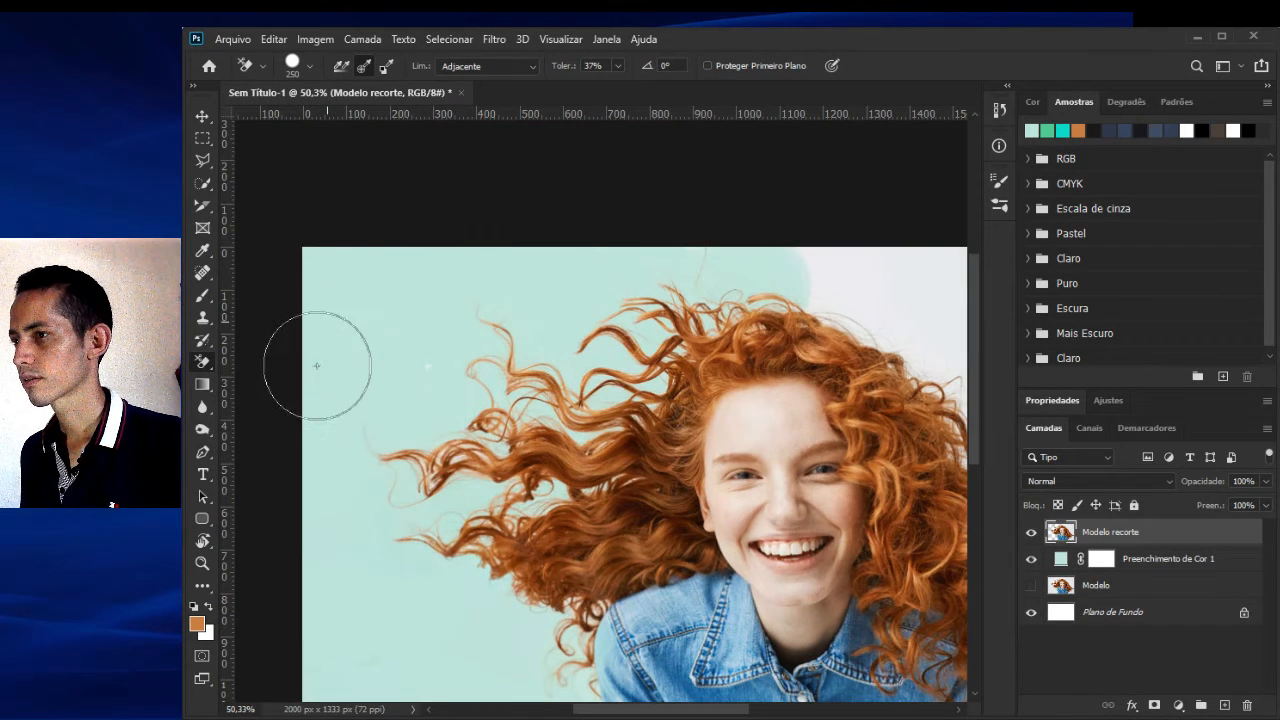
Erase the backdrop over the top and down the right-hand side of the hair, including around the loose curls beside the sleeve.
{"action": "left_click_drag", "start_coordinate": [594, 271], "coordinate": [228, 232]}
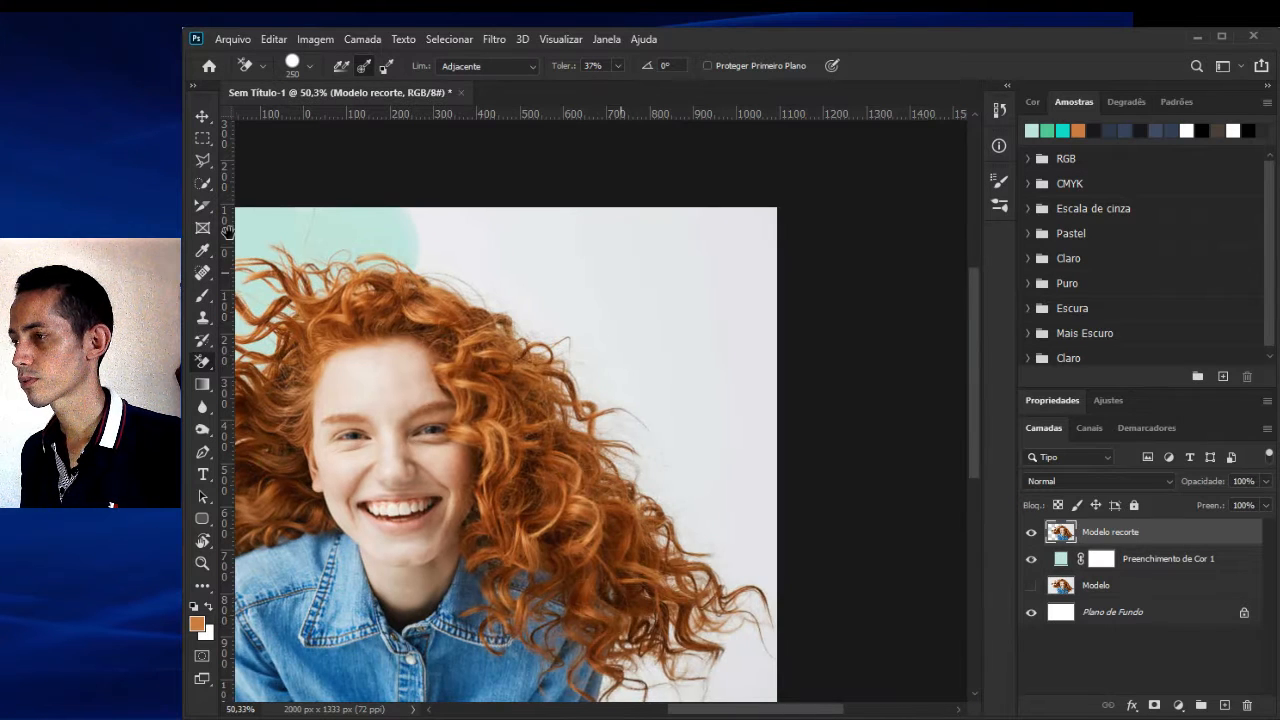
{"action": "mouse_move", "coordinate": [343, 214]}
{"action": "left_mouse_down"}
{"action": "mouse_move", "coordinate": [452, 232]}
{"action": "mouse_move", "coordinate": [432, 236]}
{"action": "mouse_move", "coordinate": [503, 264]}
{"action": "mouse_move", "coordinate": [422, 261]}
{"action": "mouse_move", "coordinate": [415, 247]}
{"action": "mouse_move", "coordinate": [610, 247]}
{"action": "mouse_move", "coordinate": [442, 231]}
{"action": "mouse_move", "coordinate": [686, 228]}
{"action": "mouse_move", "coordinate": [714, 249]}
{"action": "mouse_move", "coordinate": [764, 233]}
{"action": "mouse_move", "coordinate": [549, 330]}
{"action": "mouse_move", "coordinate": [595, 318]}
{"action": "mouse_move", "coordinate": [550, 379]}
{"action": "mouse_move", "coordinate": [553, 350]}
{"action": "mouse_move", "coordinate": [529, 343]}
{"action": "mouse_move", "coordinate": [591, 430]}
{"action": "mouse_move", "coordinate": [545, 381]}
{"action": "mouse_move", "coordinate": [649, 458]}
{"action": "mouse_move", "coordinate": [685, 545]}
{"action": "left_mouse_up"}
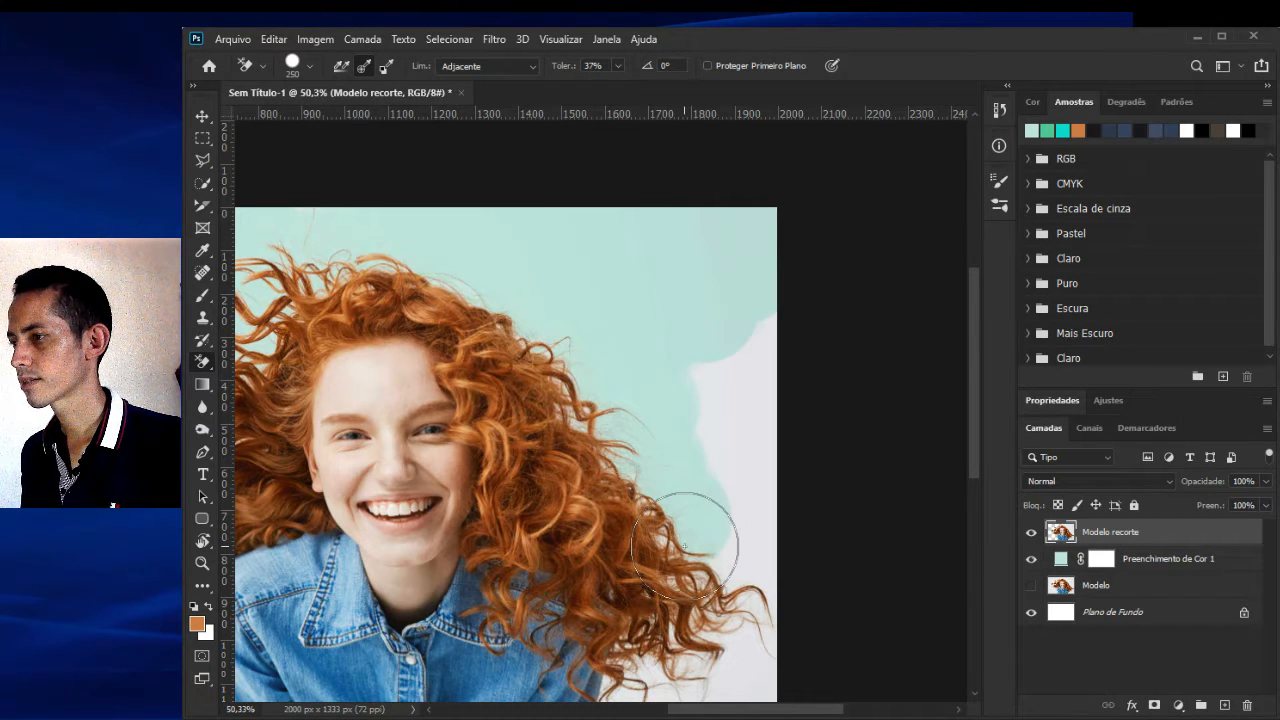
{"action": "left_click_drag", "start_coordinate": [662, 490], "coordinate": [606, 290]}
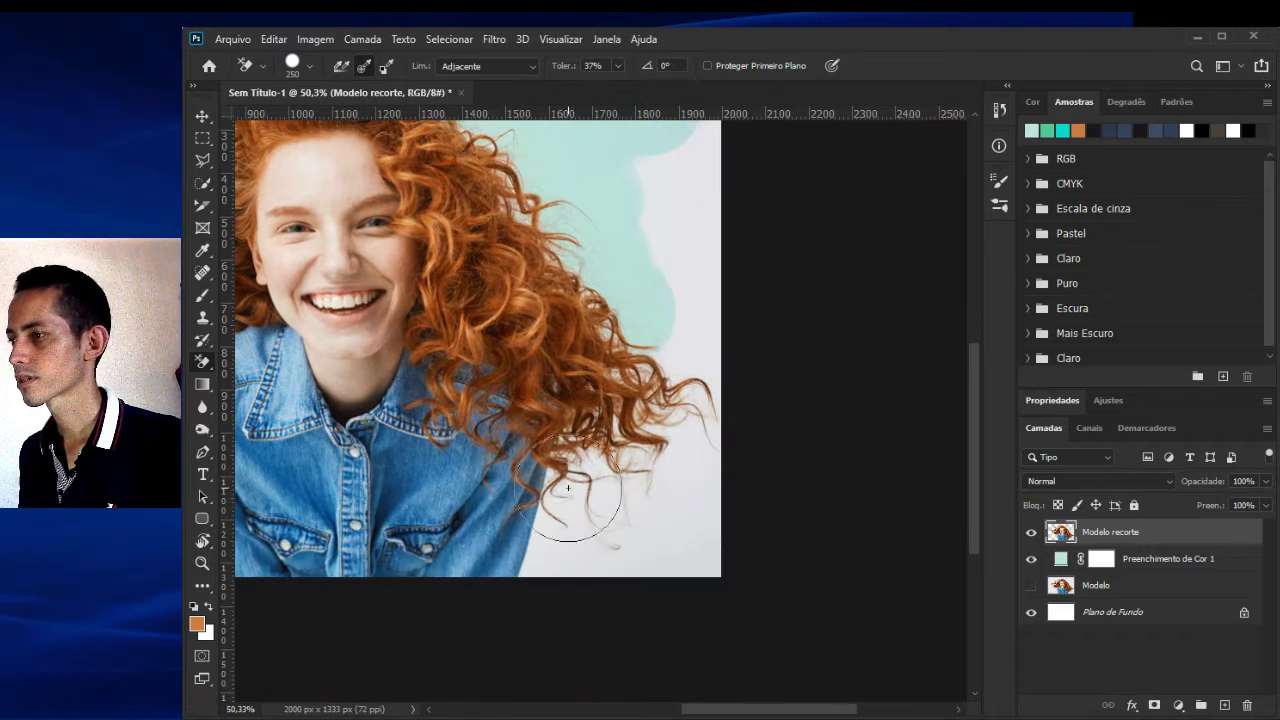
{"action": "mouse_move", "coordinate": [568, 488]}
{"action": "left_mouse_down"}
{"action": "mouse_move", "coordinate": [542, 549]}
{"action": "mouse_move", "coordinate": [539, 516]}
{"action": "mouse_move", "coordinate": [577, 456]}
{"action": "mouse_move", "coordinate": [618, 549]}
{"action": "mouse_move", "coordinate": [662, 464]}
{"action": "mouse_move", "coordinate": [640, 539]}
{"action": "mouse_move", "coordinate": [620, 452]}
{"action": "mouse_move", "coordinate": [563, 490]}
{"action": "mouse_move", "coordinate": [627, 413]}
{"action": "left_mouse_up"}
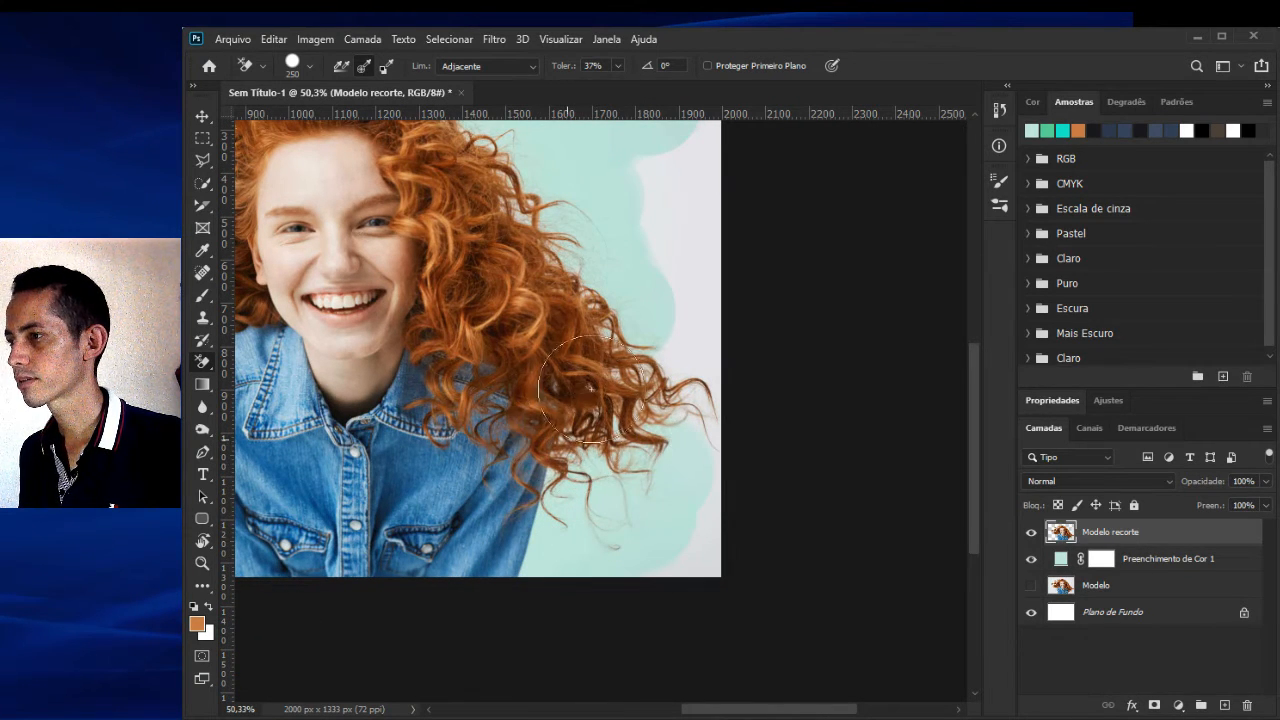
{"action": "mouse_move", "coordinate": [607, 370]}
{"action": "left_mouse_down"}
{"action": "mouse_move", "coordinate": [611, 325]}
{"action": "mouse_move", "coordinate": [687, 378]}
{"action": "mouse_move", "coordinate": [646, 396]}
{"action": "mouse_move", "coordinate": [691, 368]}
{"action": "mouse_move", "coordinate": [706, 433]}
{"action": "mouse_move", "coordinate": [681, 572]}
{"action": "mouse_move", "coordinate": [726, 538]}
{"action": "mouse_move", "coordinate": [683, 304]}
{"action": "mouse_move", "coordinate": [702, 162]}
{"action": "mouse_move", "coordinate": [680, 213]}
{"action": "mouse_move", "coordinate": [661, 161]}
{"action": "mouse_move", "coordinate": [657, 344]}
{"action": "mouse_move", "coordinate": [579, 219]}
{"action": "mouse_move", "coordinate": [548, 243]}
{"action": "mouse_move", "coordinate": [616, 348]}
{"action": "mouse_move", "coordinate": [603, 336]}
{"action": "mouse_move", "coordinate": [621, 391]}
{"action": "mouse_move", "coordinate": [639, 376]}
{"action": "mouse_move", "coordinate": [688, 387]}
{"action": "left_mouse_up"}
{"action": "left_click_drag", "start_coordinate": [603, 257], "coordinate": [859, 410]}
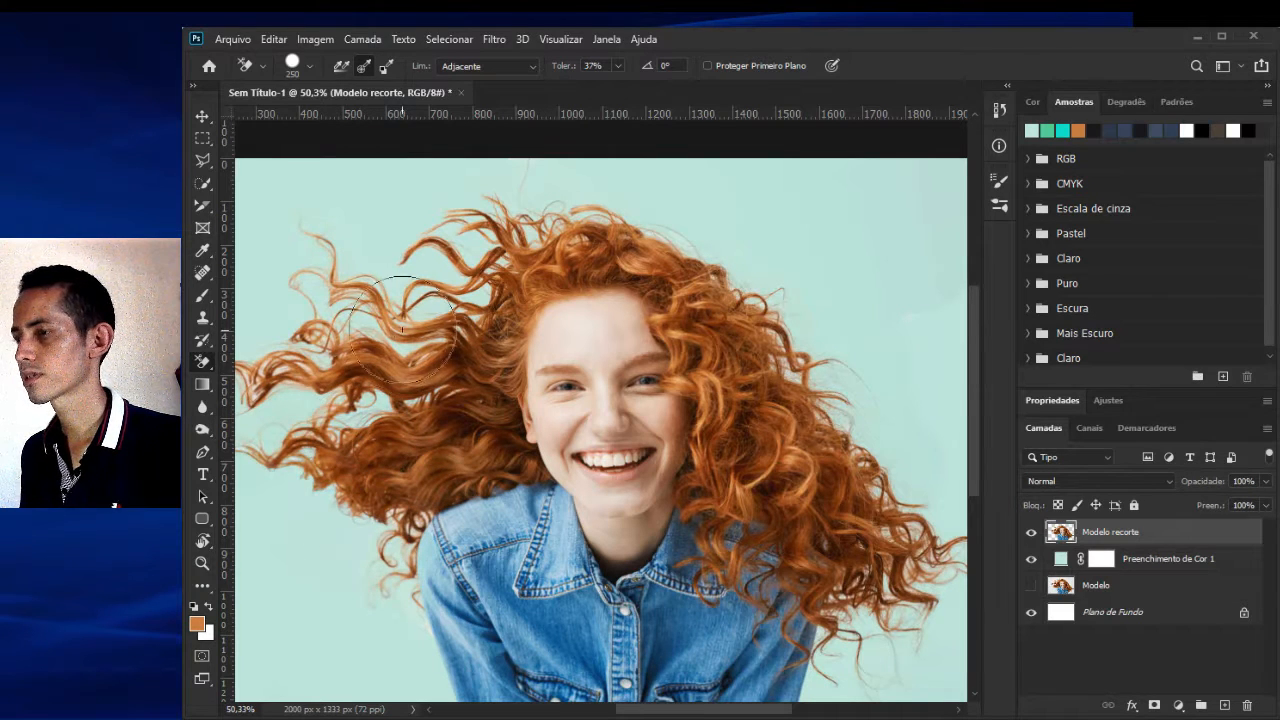
{"action": "scroll", "coordinate": [770, 435], "scroll_direction": "down", "scroll_amount": 2}
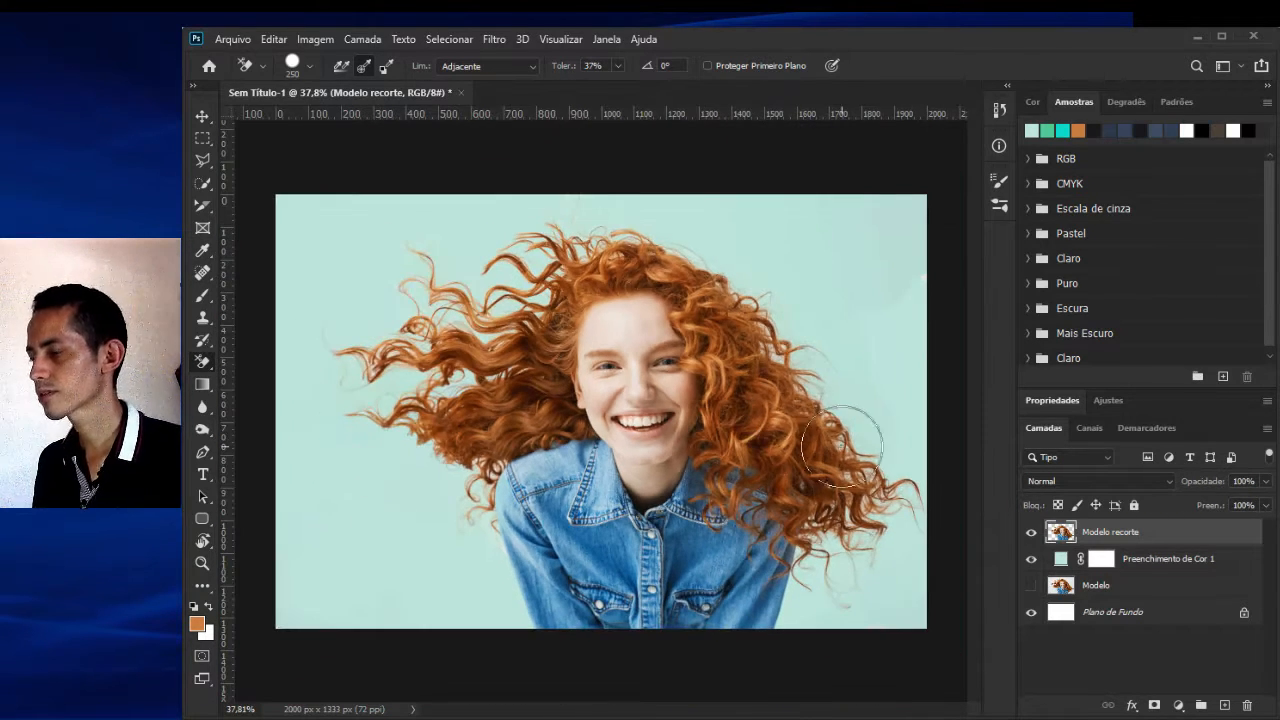
Hide the Preenchimento de Cor 1 and Plano de Fundo layers to view the cutout on transparency.
{"action": "left_click", "coordinate": [1033, 560]}
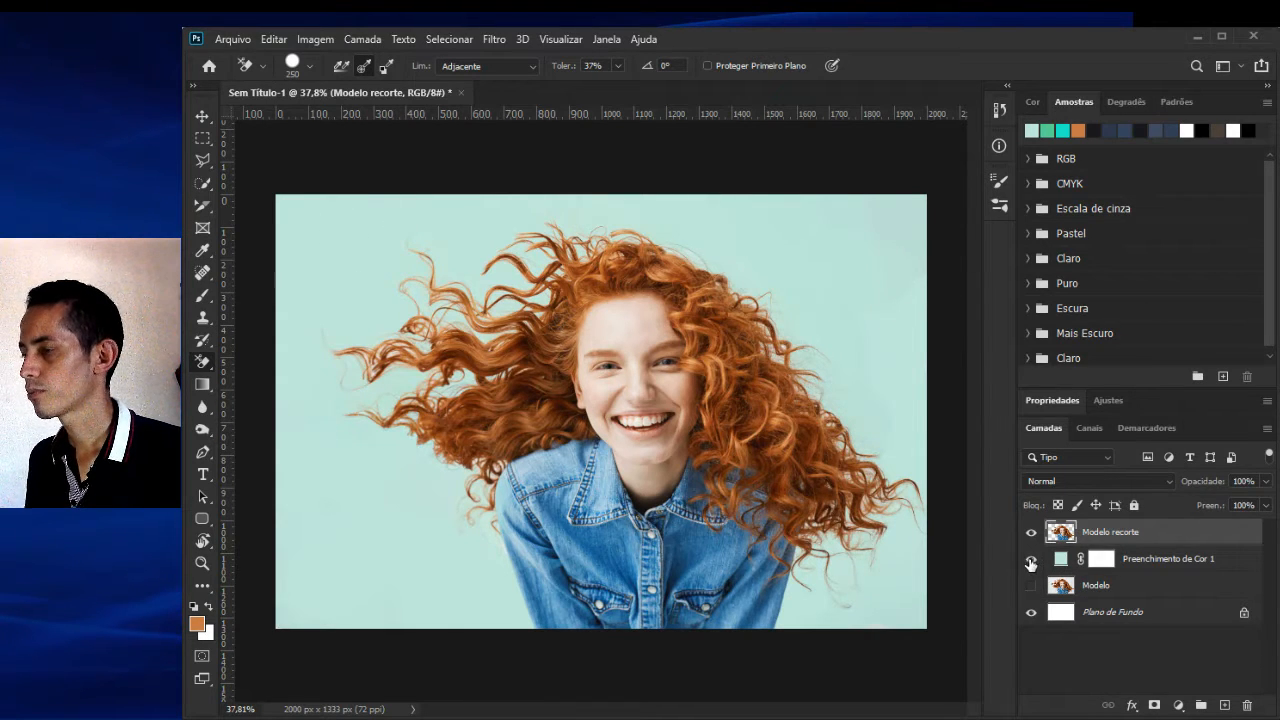
{"action": "left_click", "coordinate": [1031, 559]}
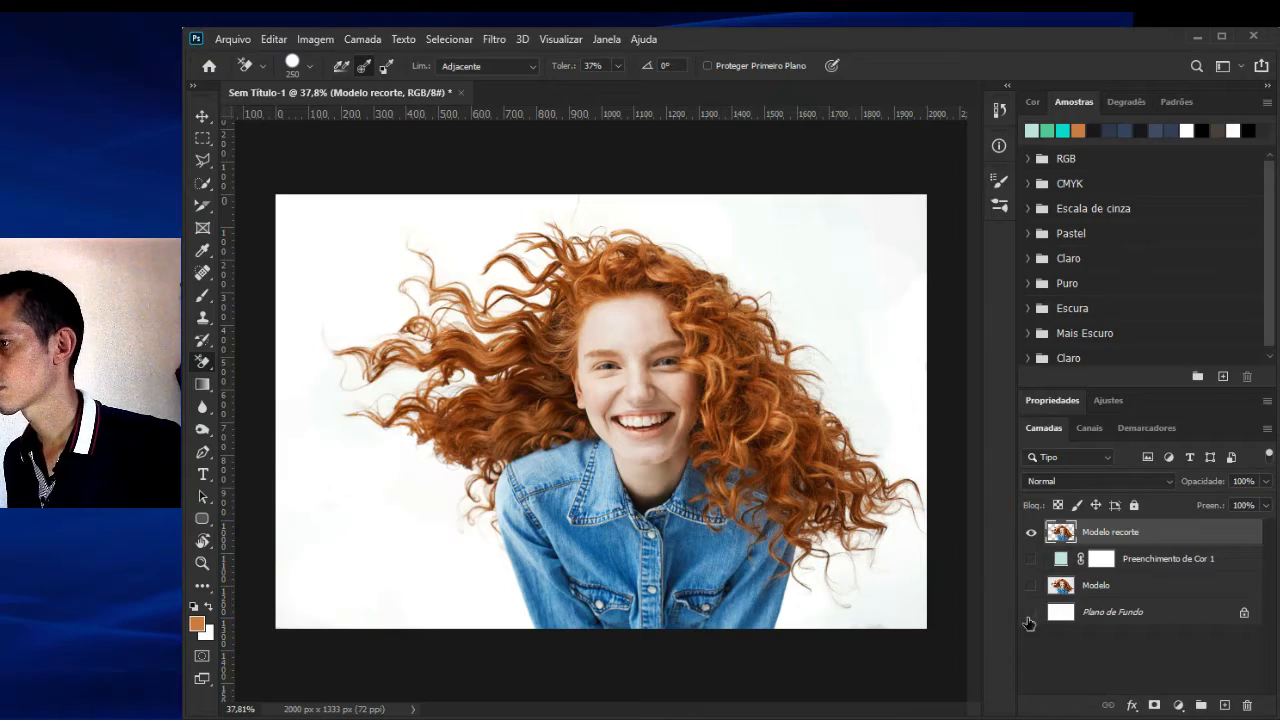
{"action": "left_click", "coordinate": [1032, 616]}
Examine the cutout's hair strands and jacket edges up close against the transparent background.
{"action": "scroll", "coordinate": [495, 440], "scroll_direction": "up", "scroll_amount": 6}
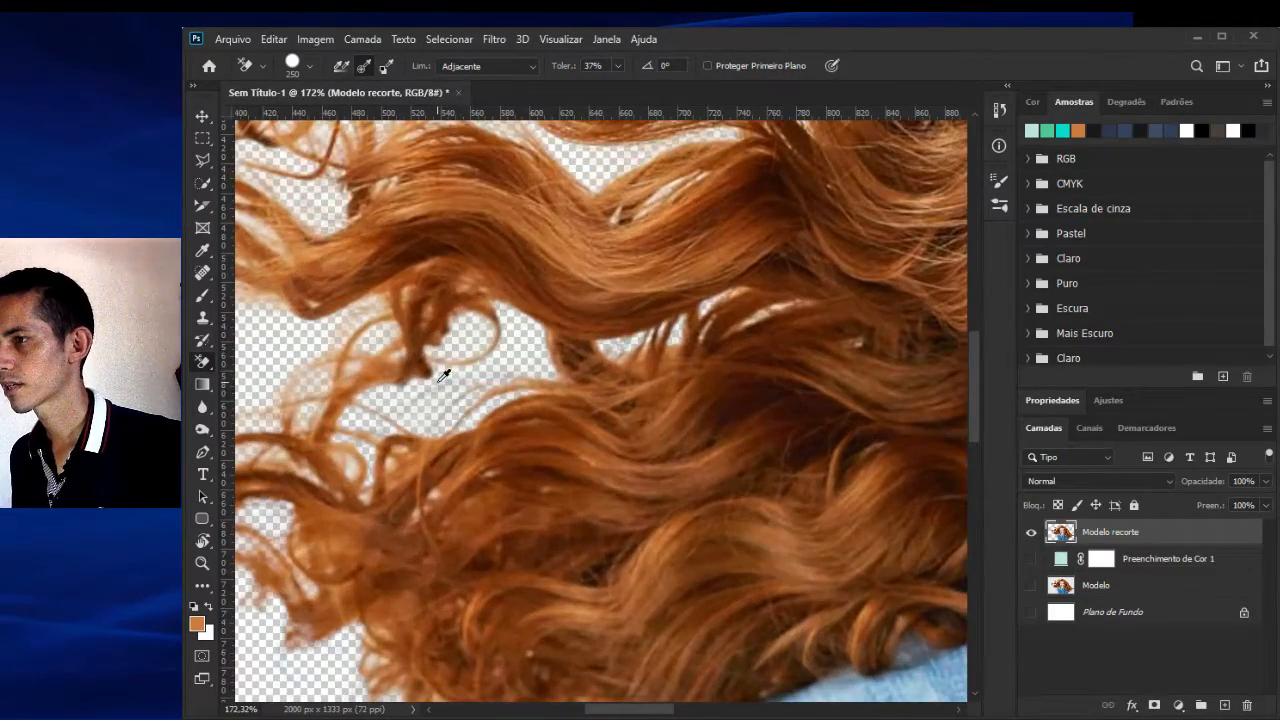
{"action": "left_click_drag", "start_coordinate": [626, 331], "coordinate": [569, 477]}
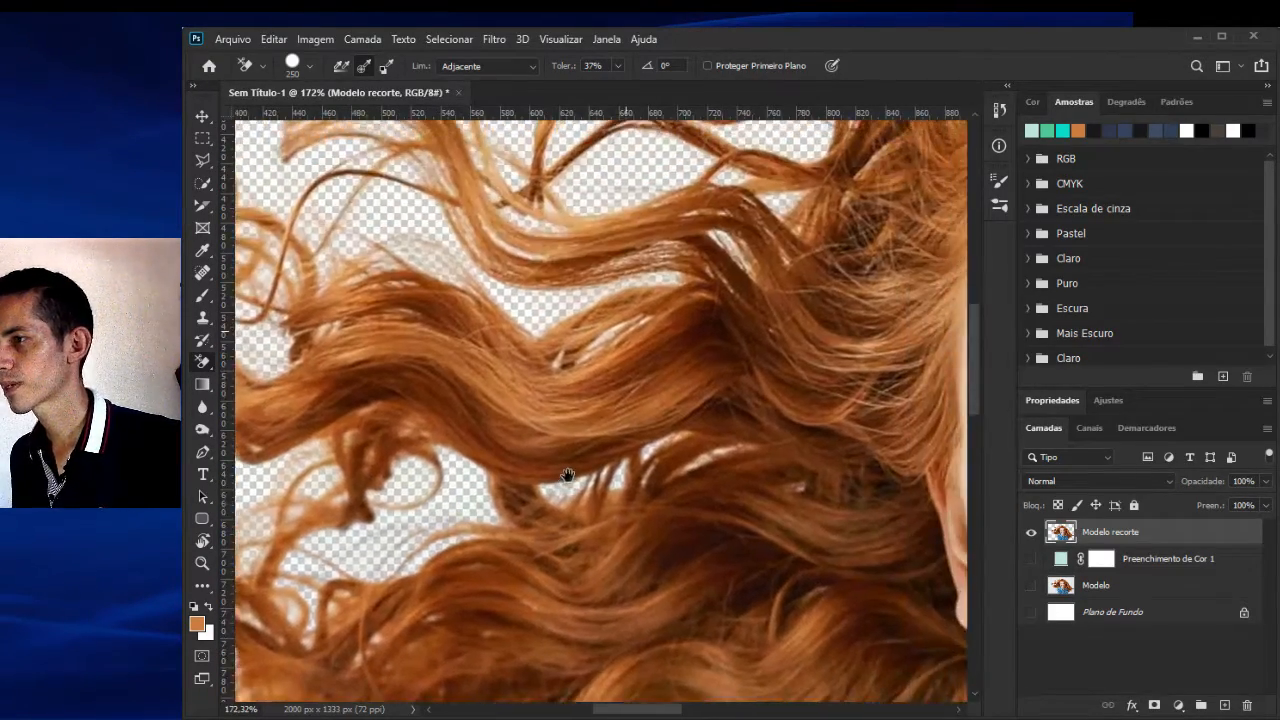
{"action": "left_click_drag", "start_coordinate": [580, 349], "coordinate": [657, 528]}
{"action": "left_click_drag", "start_coordinate": [734, 423], "coordinate": [683, 463]}
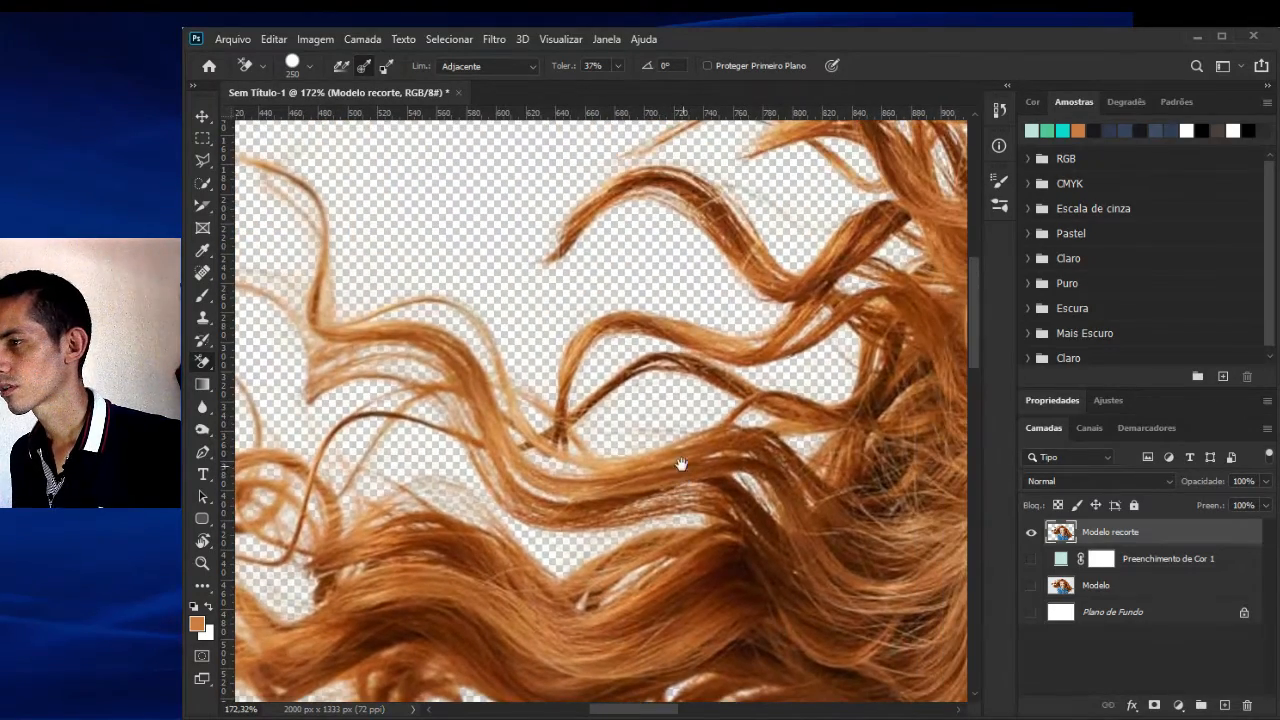
{"action": "left_click_drag", "start_coordinate": [774, 342], "coordinate": [499, 457]}
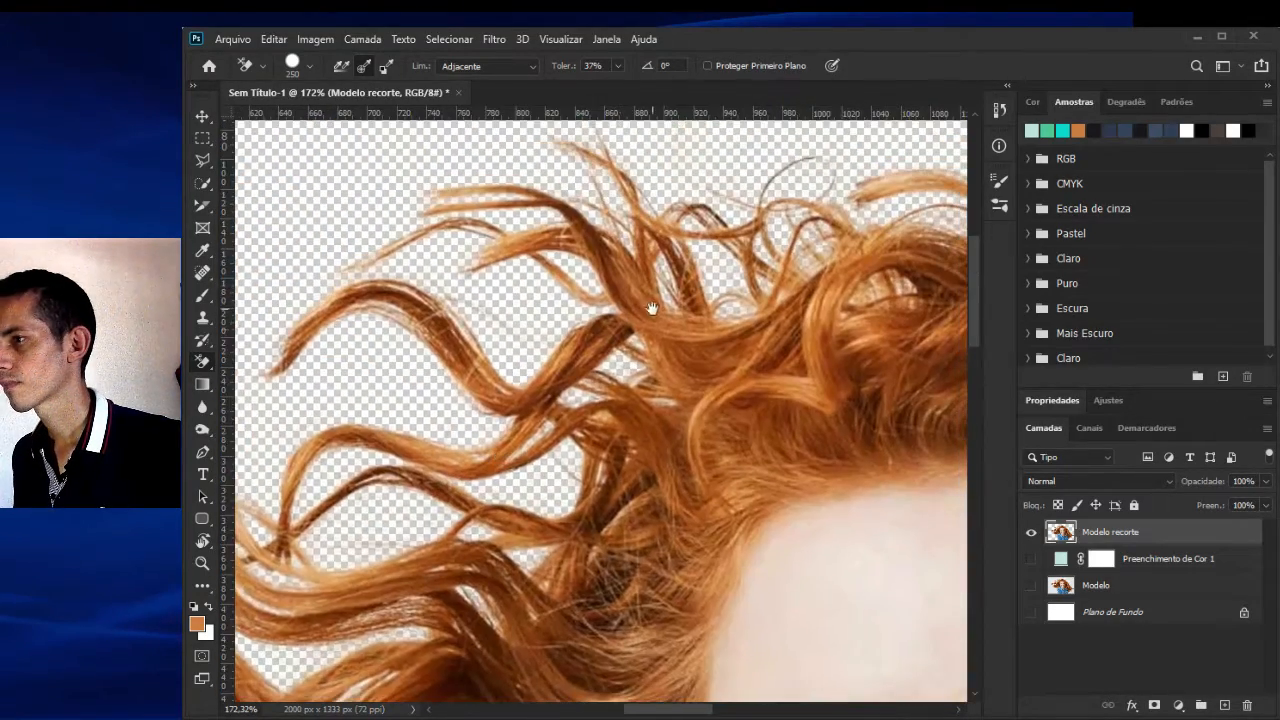
{"action": "left_click_drag", "start_coordinate": [672, 305], "coordinate": [449, 377]}
{"action": "left_click_drag", "start_coordinate": [638, 285], "coordinate": [559, 365]}
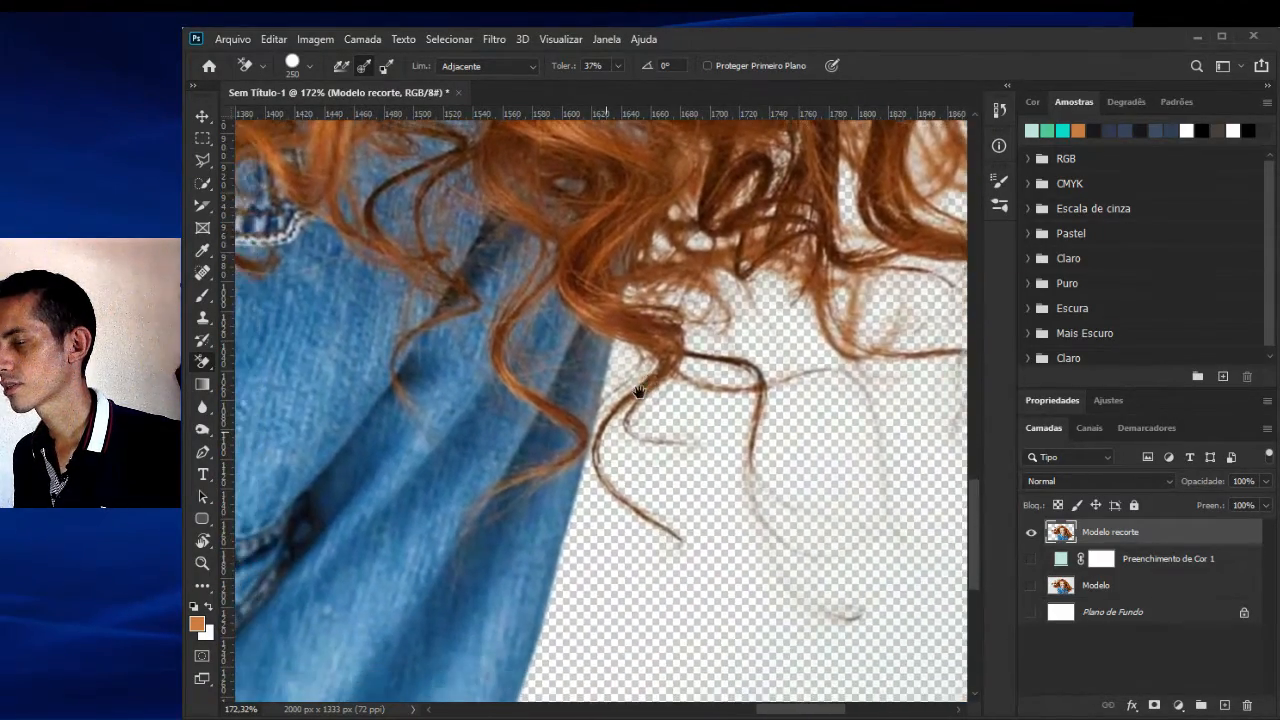
{"action": "scroll", "coordinate": [620, 400], "scroll_direction": "down", "scroll_amount": 5}
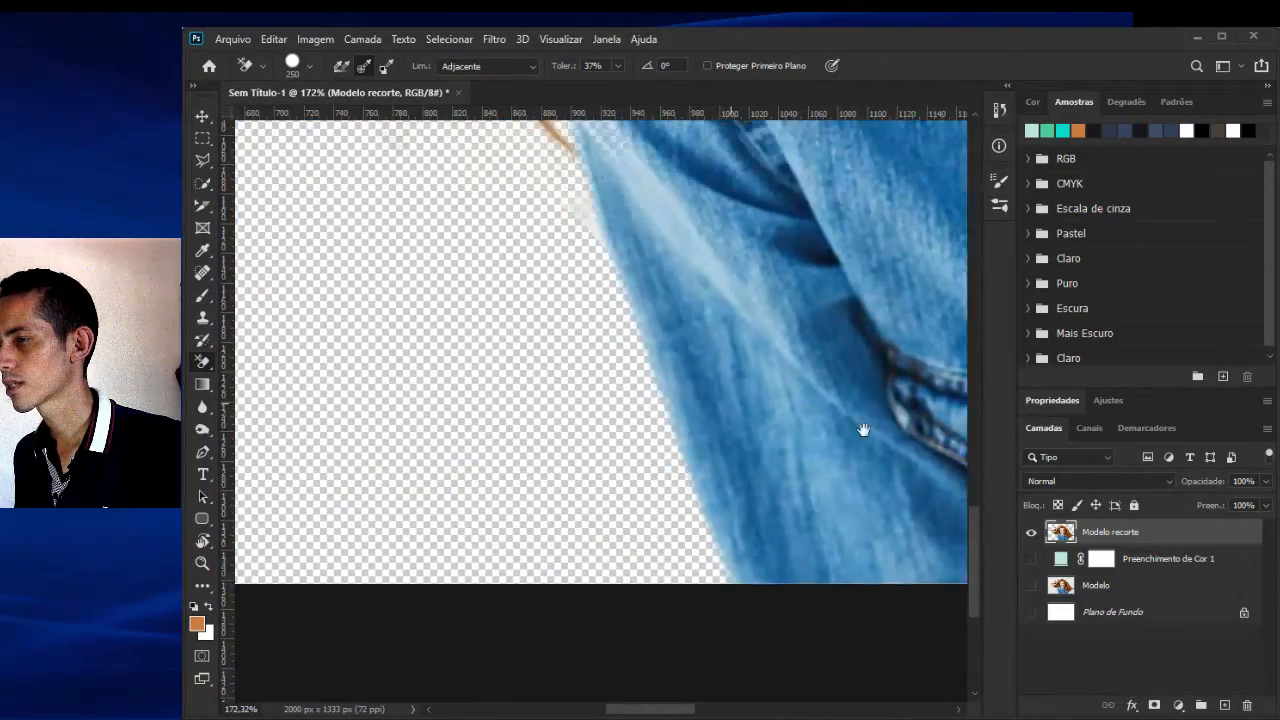
{"action": "left_click_drag", "start_coordinate": [650, 450], "coordinate": [834, 609]}
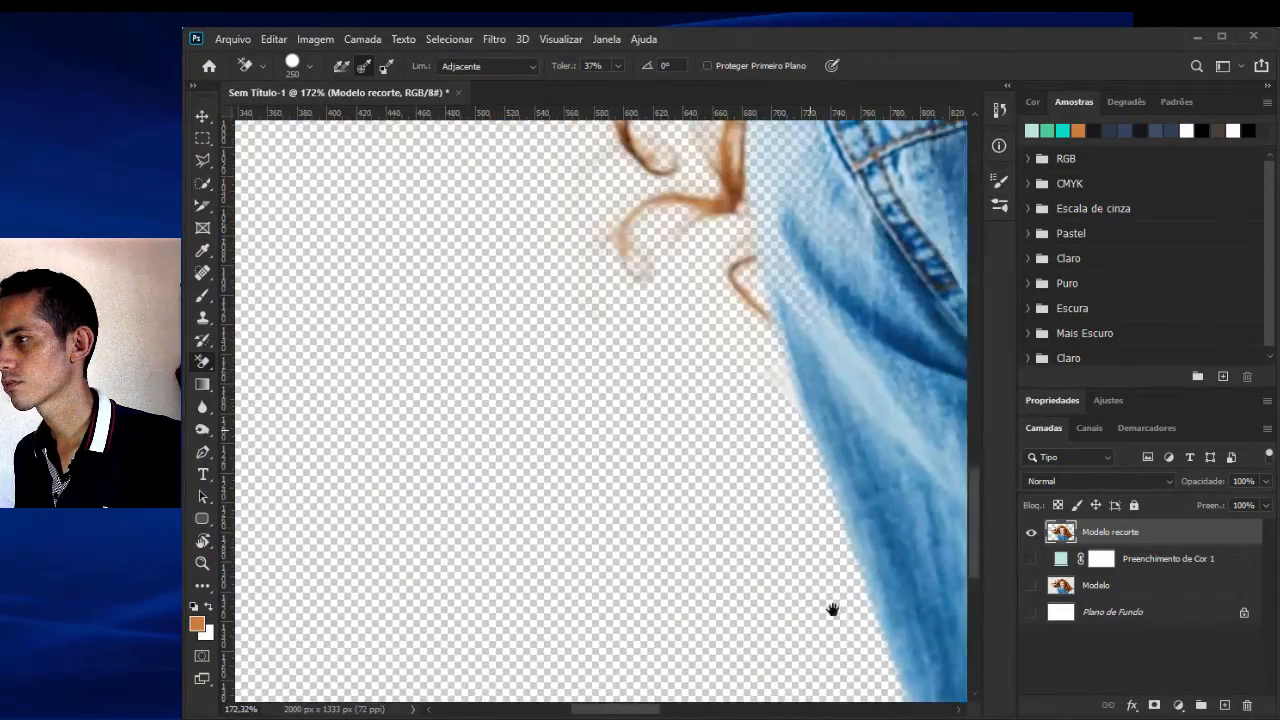
{"action": "left_click_drag", "start_coordinate": [640, 300], "coordinate": [823, 569]}
{"action": "left_click_drag", "start_coordinate": [690, 340], "coordinate": [904, 642]}
{"action": "mouse_move", "coordinate": [844, 545]}
{"action": "left_mouse_down"}
{"action": "mouse_move", "coordinate": [885, 623]}
{"action": "mouse_move", "coordinate": [854, 563]}
{"action": "left_mouse_up"}
{"action": "scroll", "coordinate": [660, 430], "scroll_direction": "down", "scroll_amount": 3, "text": "alt"}
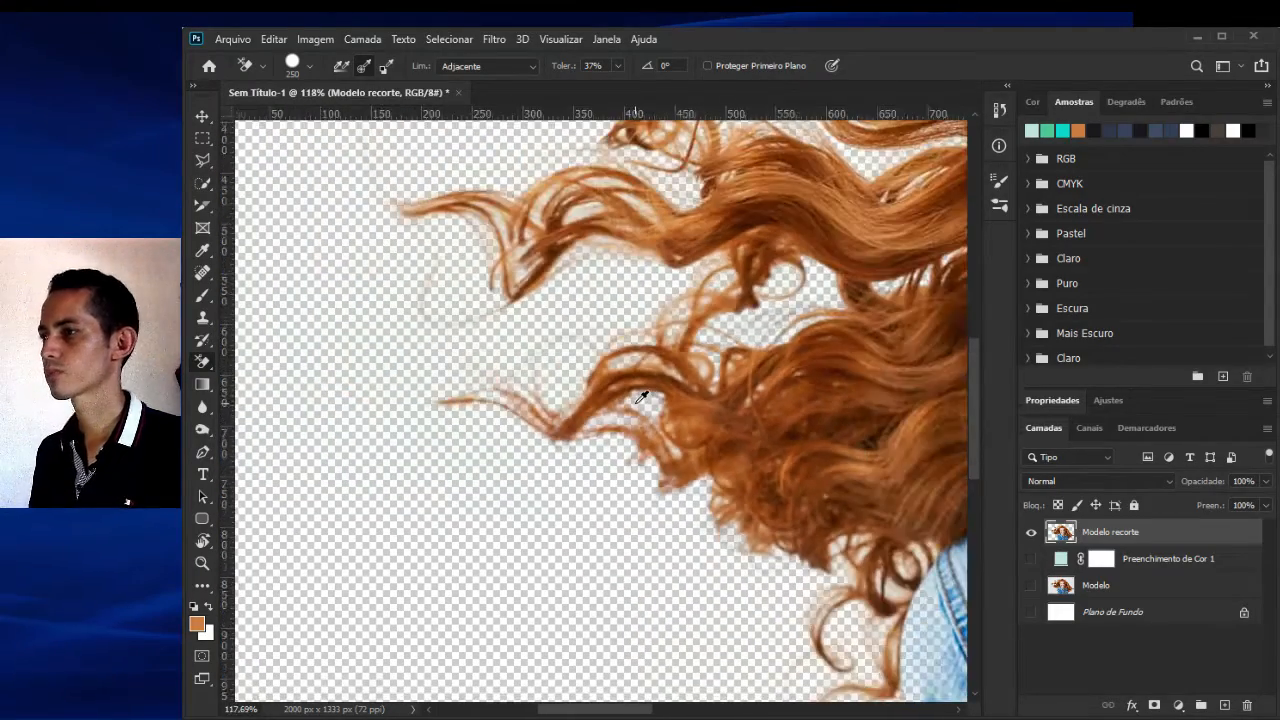
{"action": "scroll", "coordinate": [642, 397], "scroll_direction": "down", "scroll_amount": 6, "text": "alt"}
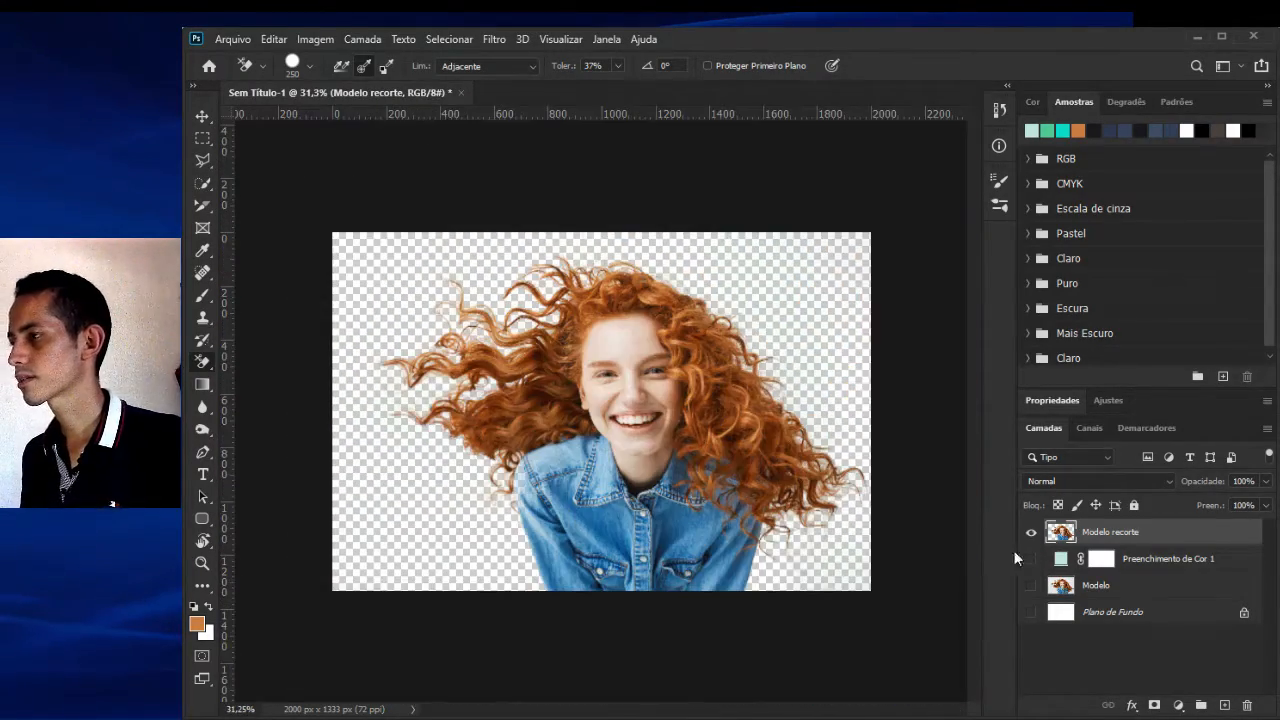
Show the original Modelo layer for comparison, hide it again, and make the Preenchimento de Cor 1 layer visible.
{"action": "left_click", "coordinate": [1031, 586]}
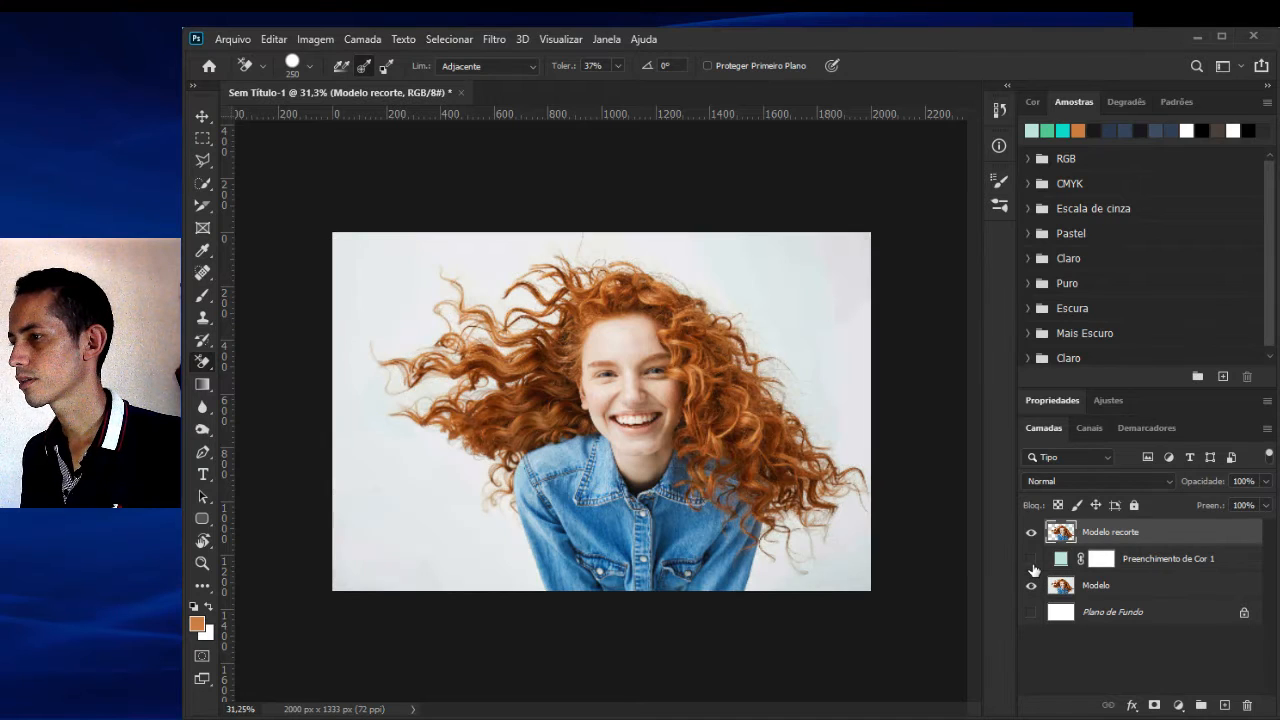
{"action": "left_click", "coordinate": [1031, 586]}
{"action": "left_click", "coordinate": [1031, 559]}
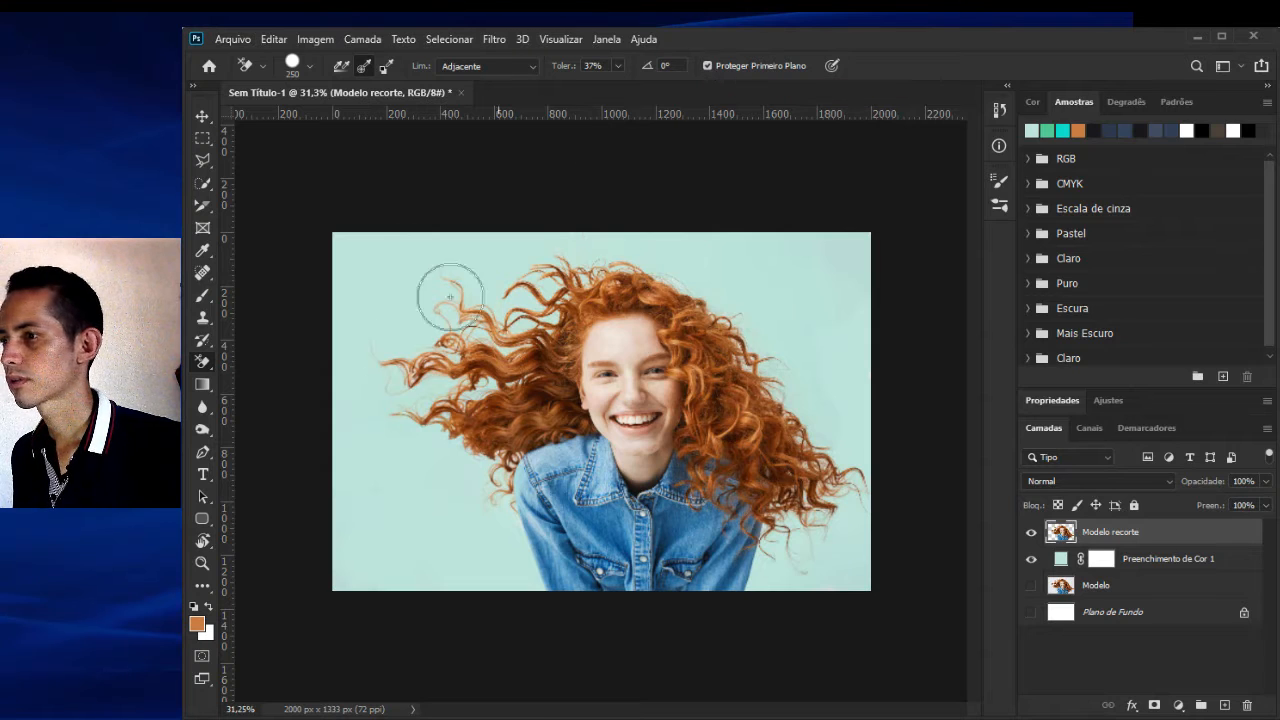
Set the foreground colour to the dark brown 622a07 sampled from the left-hand curls.
{"action": "left_click", "coordinate": [198, 626]}
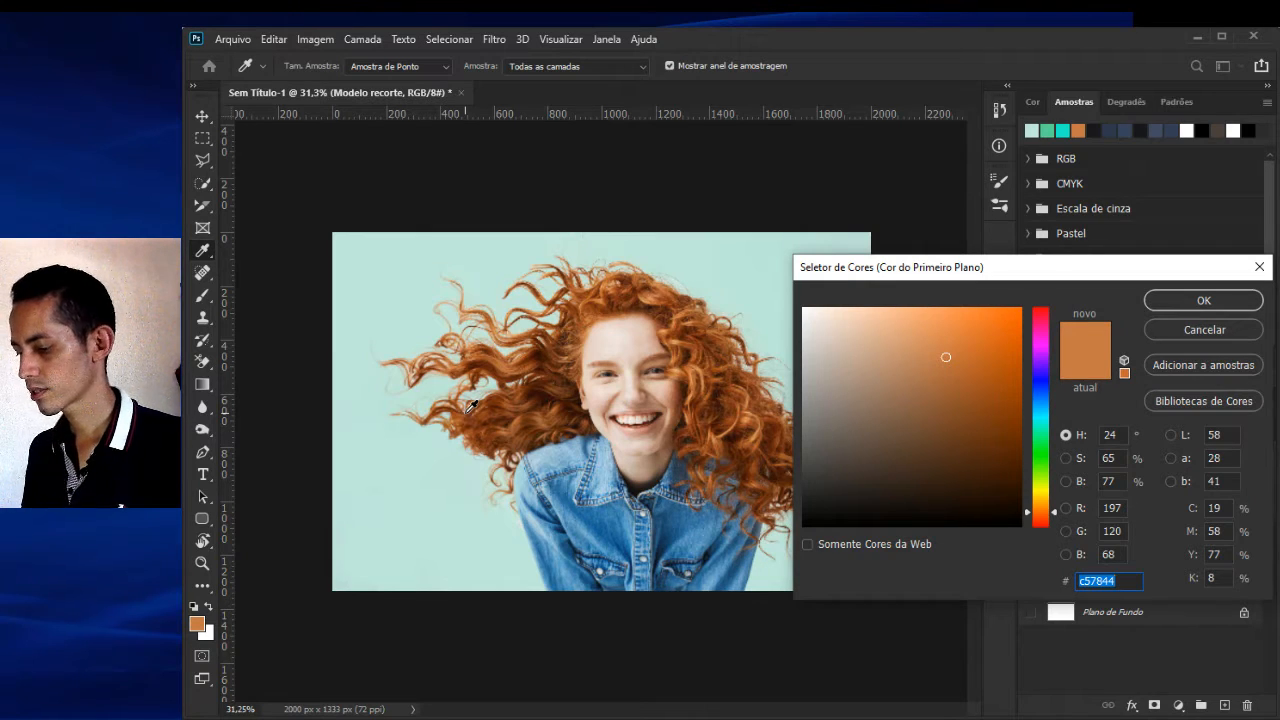
{"action": "key", "text": "ctrl+1"}
{"action": "scroll", "coordinate": [471, 406], "scroll_direction": "left", "scroll_amount": 5}
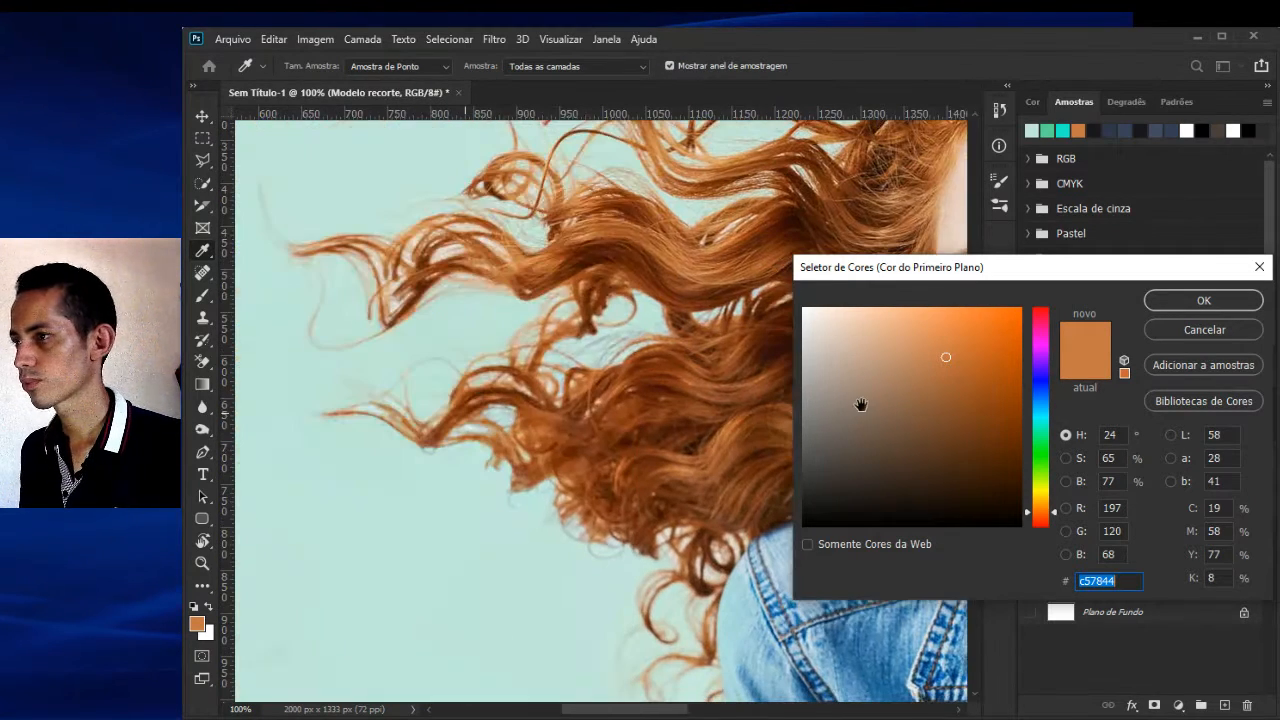
{"action": "left_click", "coordinate": [499, 384]}
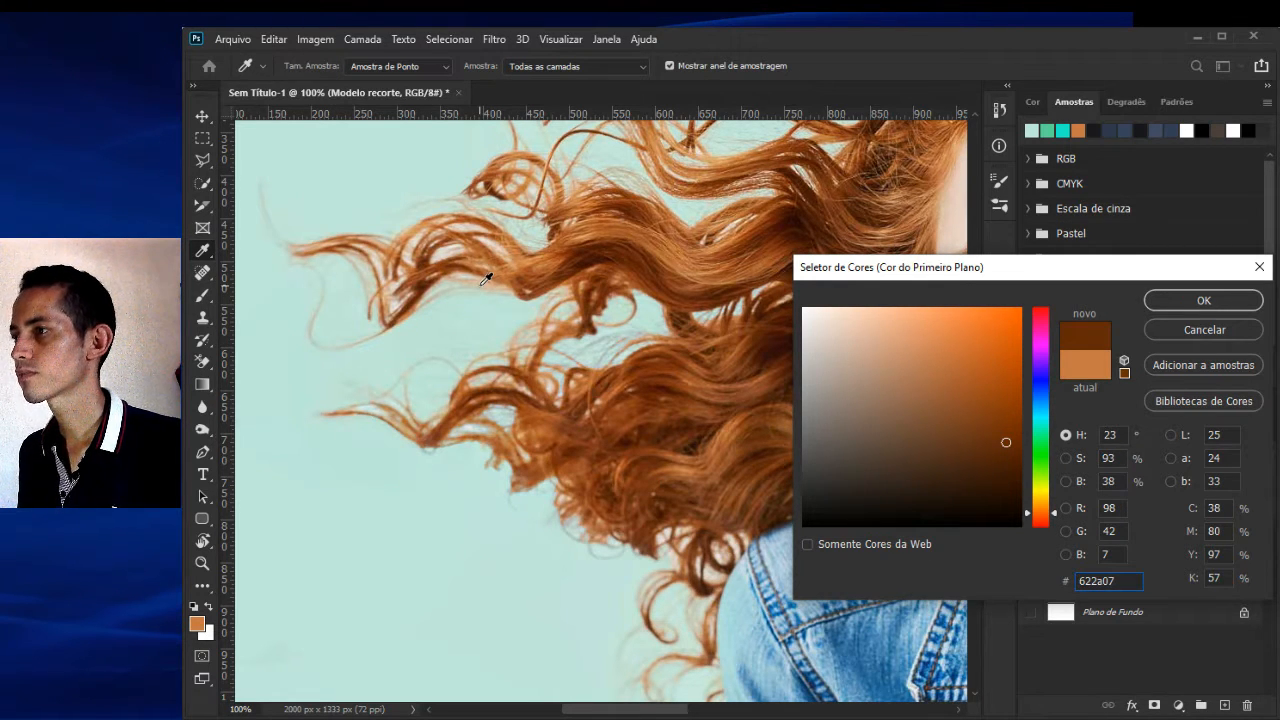
{"action": "left_click", "coordinate": [1200, 300]}
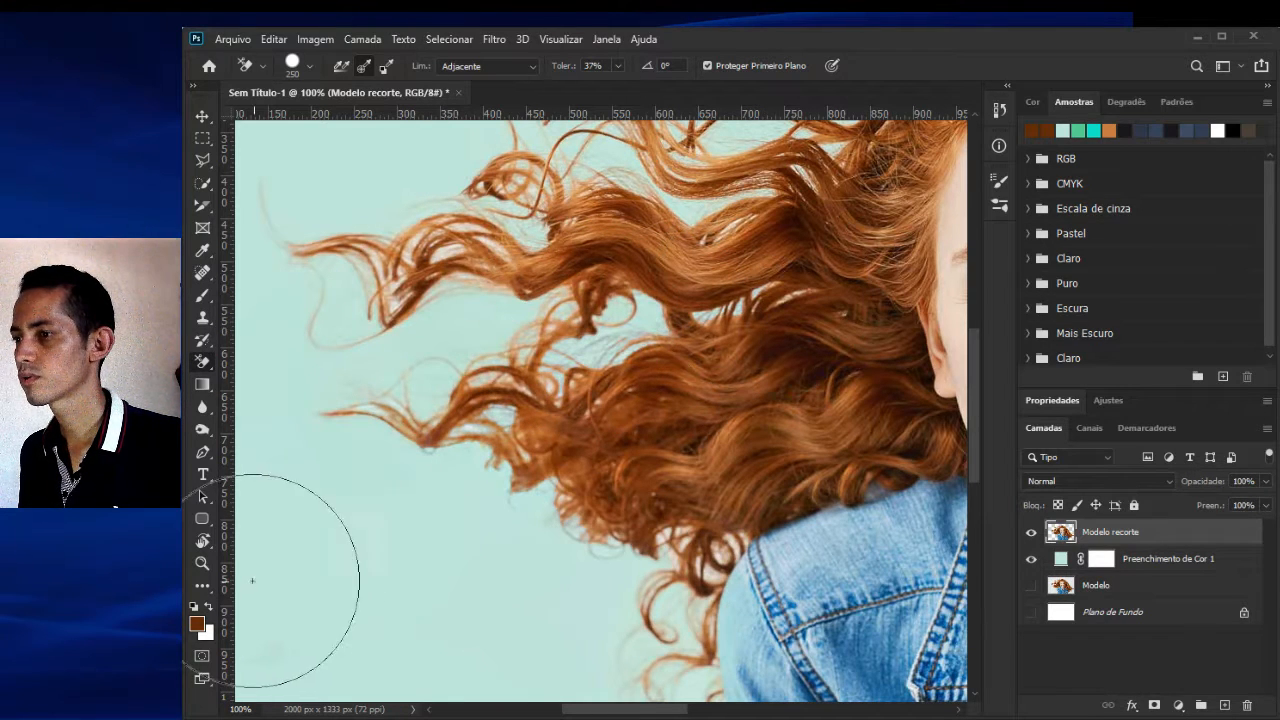
{"action": "key", "text": "space"}
{"action": "left_click_drag", "start_coordinate": [610, 550], "coordinate": [437, 571]}
{"action": "left_click_drag", "start_coordinate": [523, 409], "coordinate": [386, 537]}
{"action": "left_click_drag", "start_coordinate": [539, 500], "coordinate": [483, 478]}
Change the Preenchimento de Cor 1 fill to the pale lavender cfc1e8, trying a beige hue first.
{"action": "scroll", "coordinate": [486, 474], "scroll_direction": "down", "scroll_amount": 10}
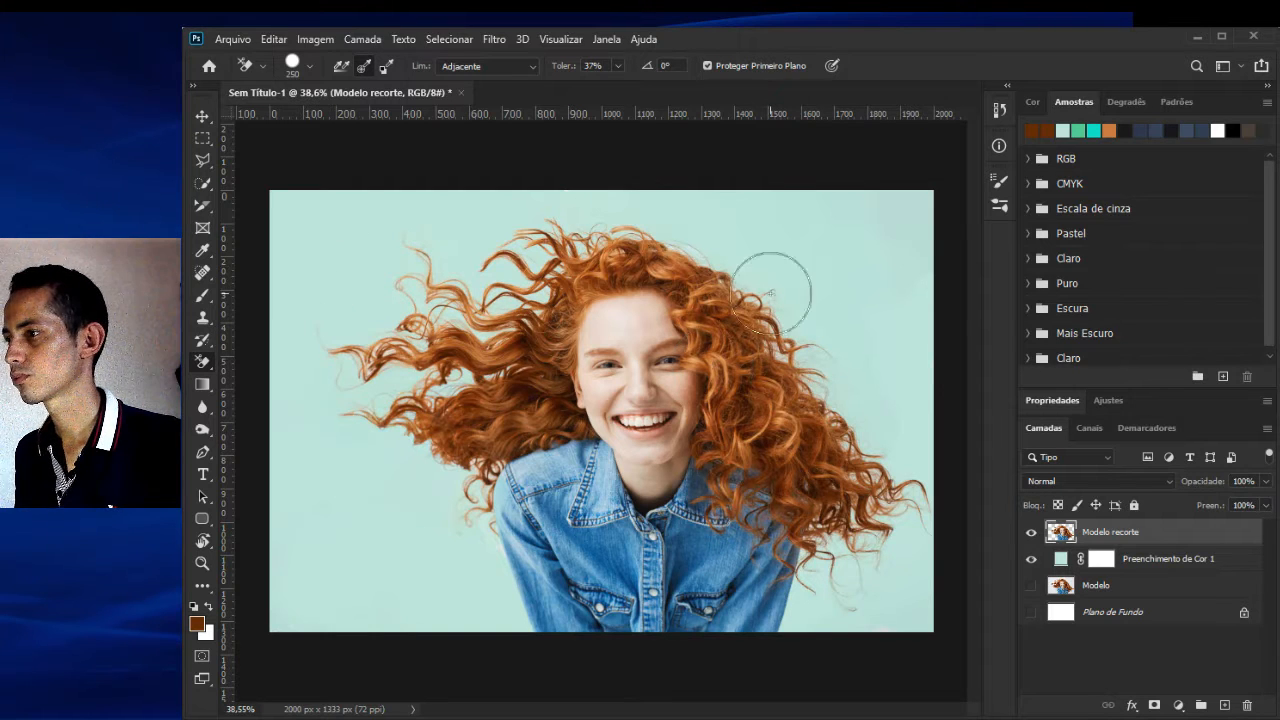
{"action": "double_click", "coordinate": [1066, 565]}
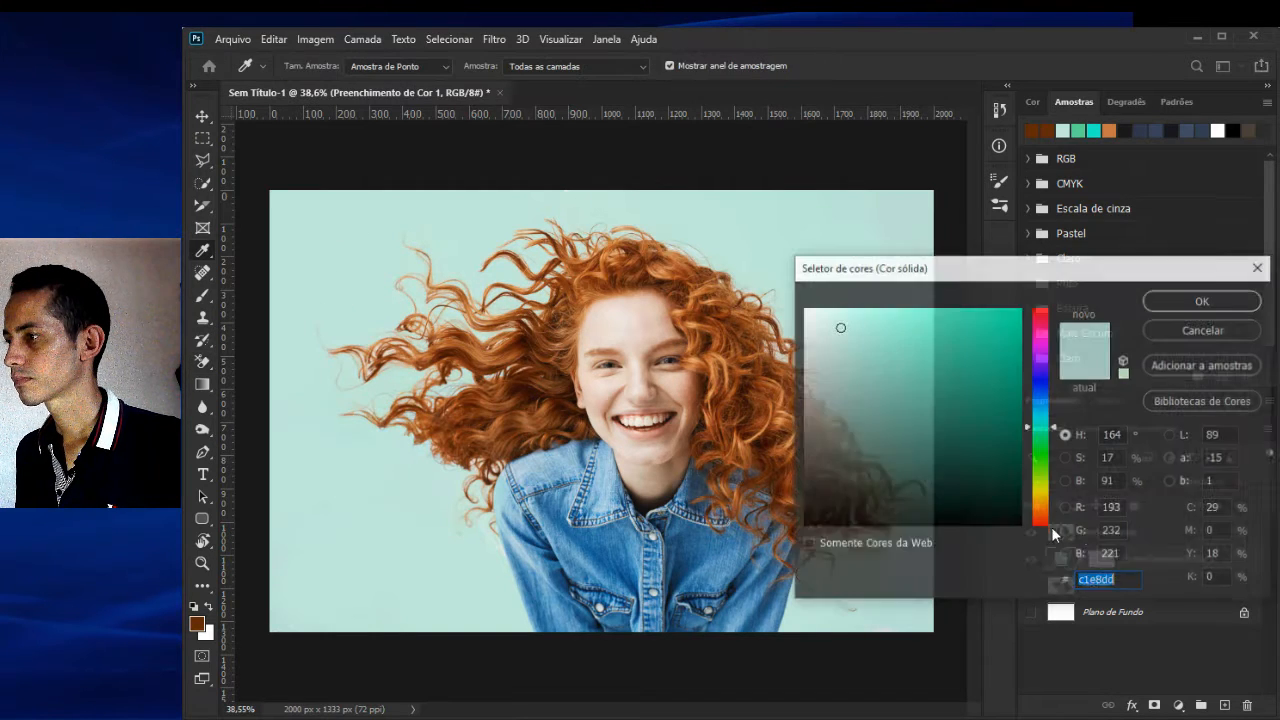
{"action": "left_click_drag", "start_coordinate": [1038, 430], "coordinate": [1041, 501]}
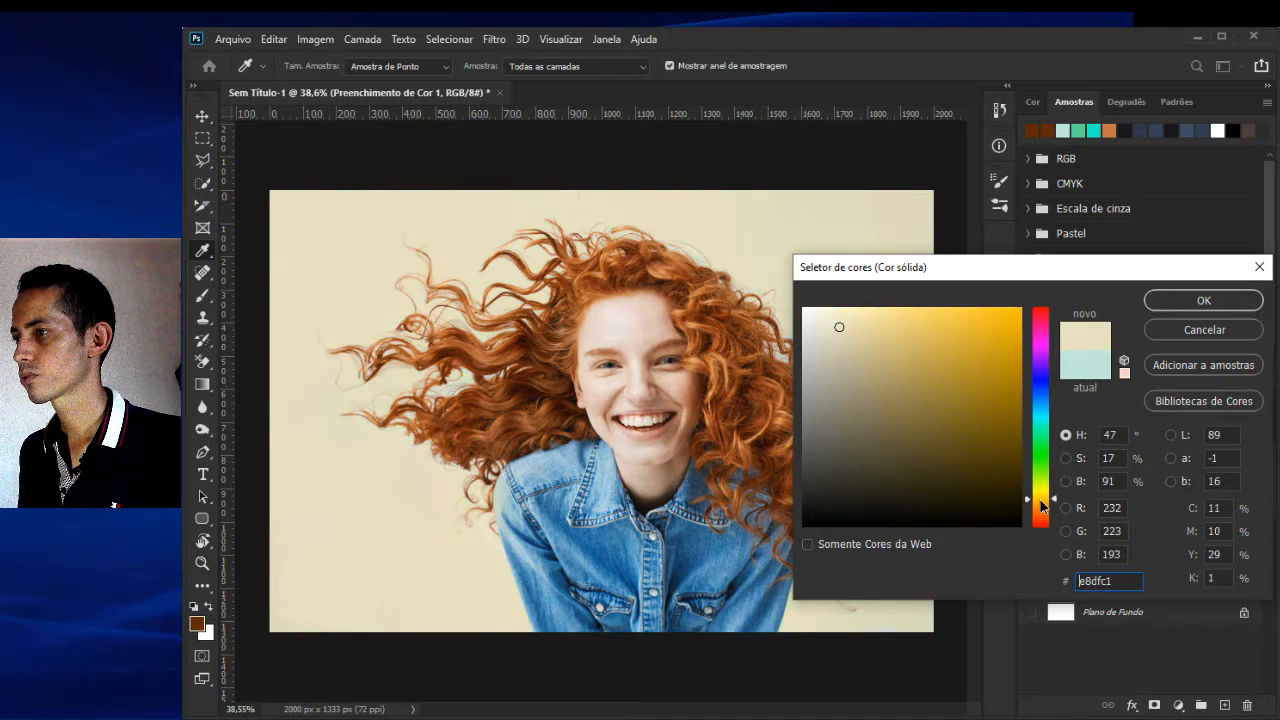
{"action": "left_click_drag", "start_coordinate": [1153, 277], "coordinate": [1063, 227]}
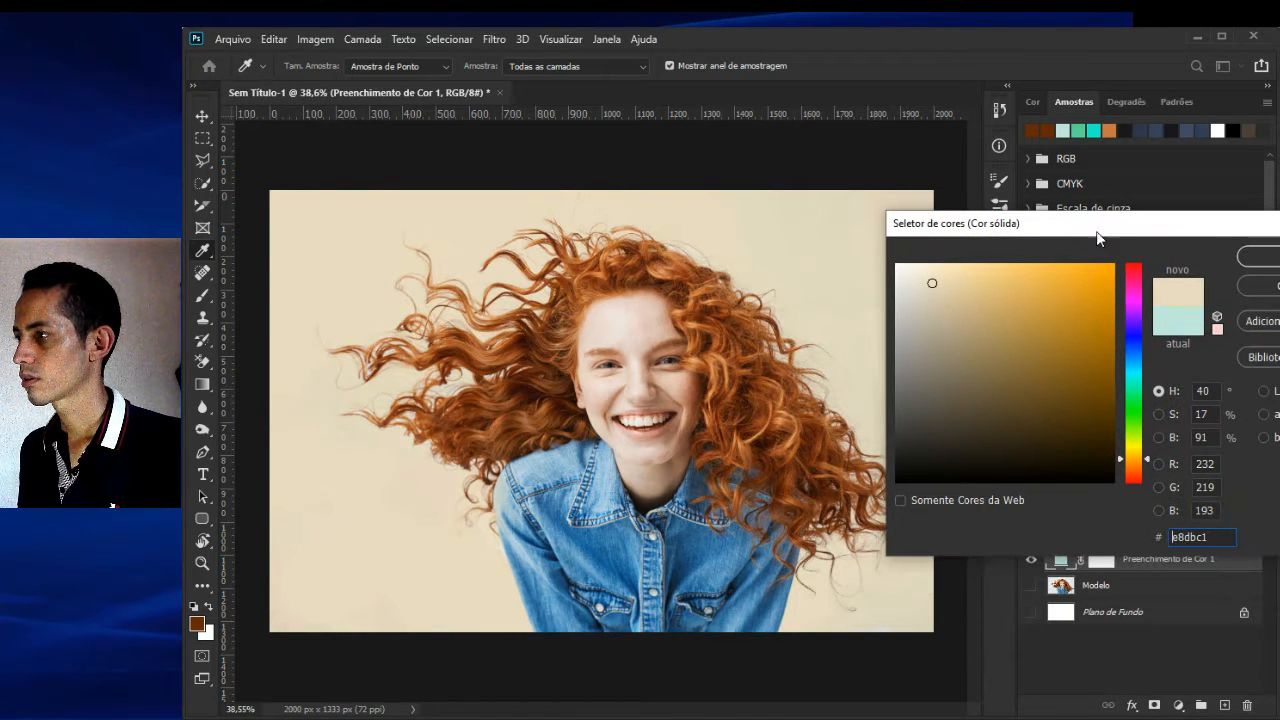
{"action": "left_click_drag", "start_coordinate": [1138, 462], "coordinate": [1148, 328]}
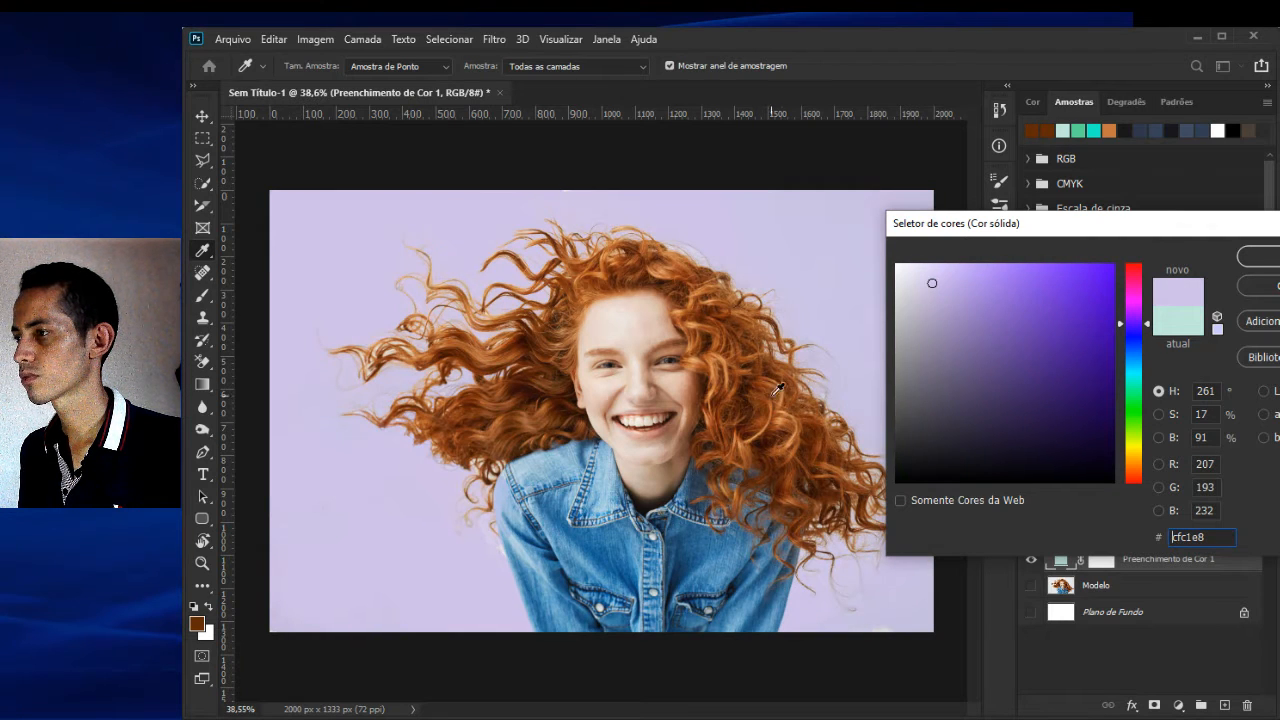
{"action": "left_click", "coordinate": [1258, 257]}
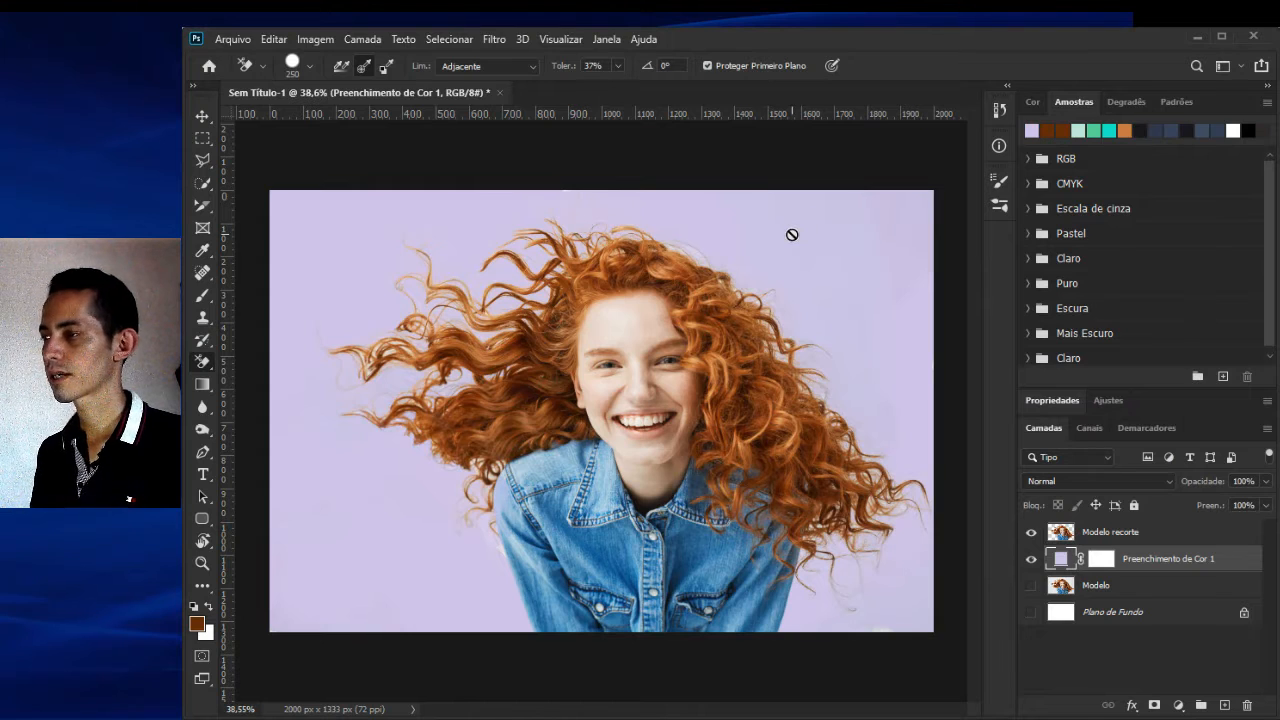